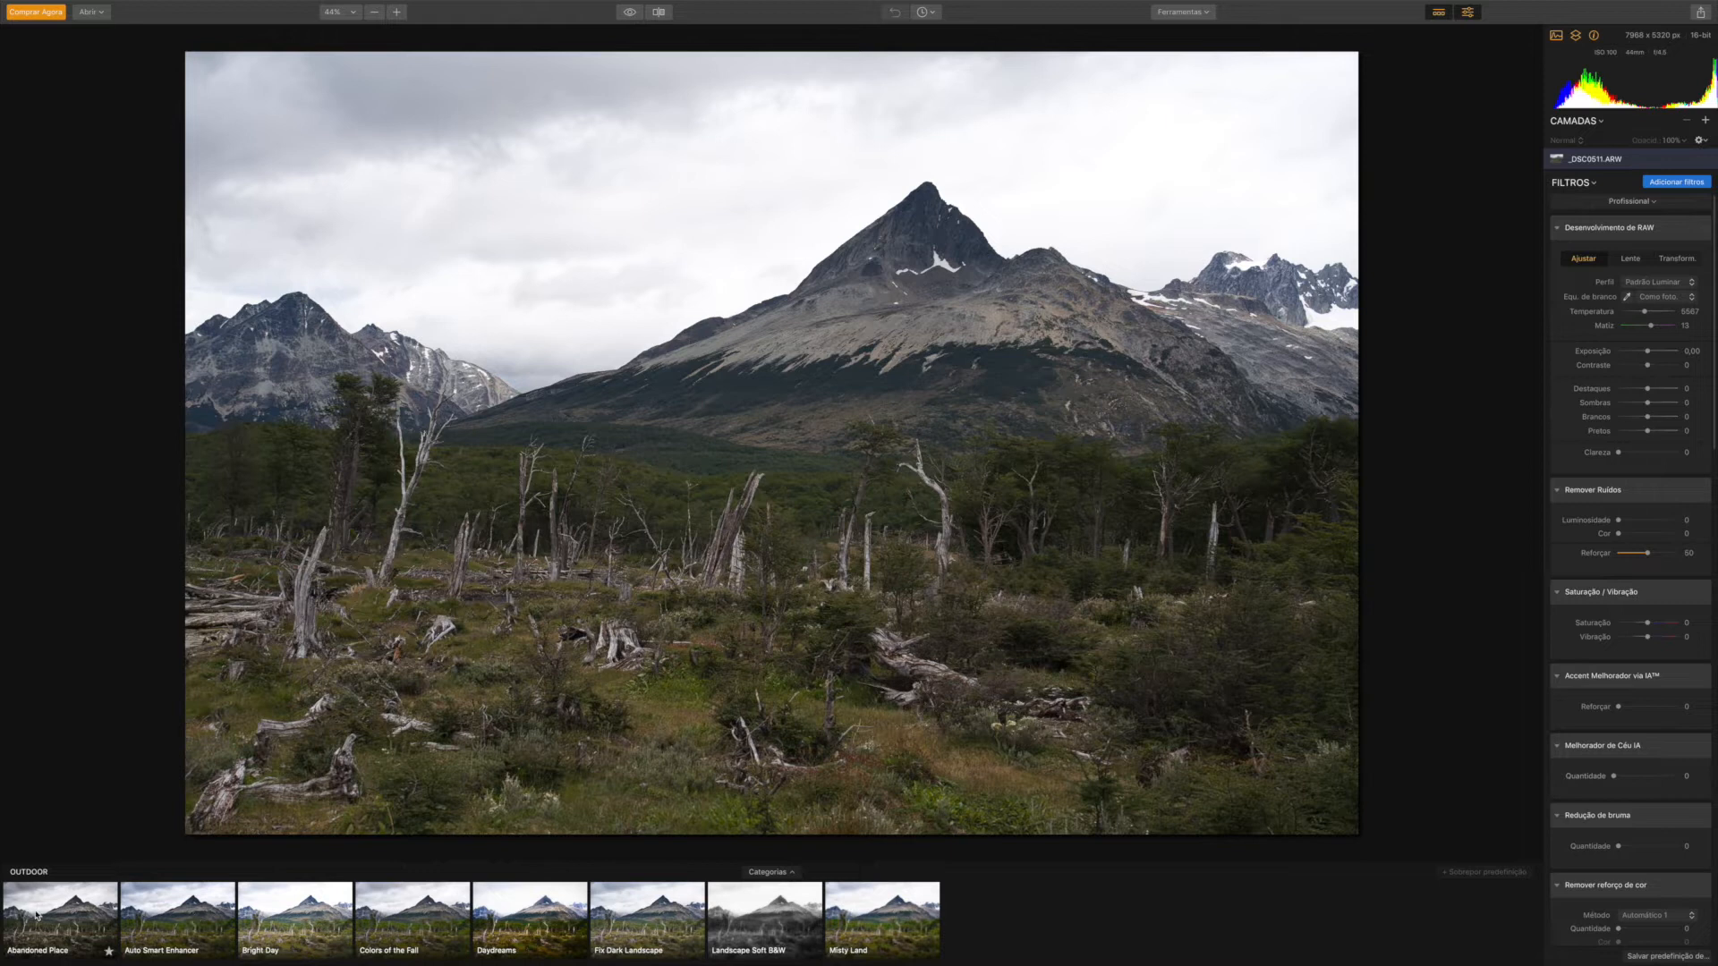
Step: Apply the Mild Image Enhancer preset from the Basic preset category to the mountain photo
{"action": "left_click", "coordinate": [791, 873]}
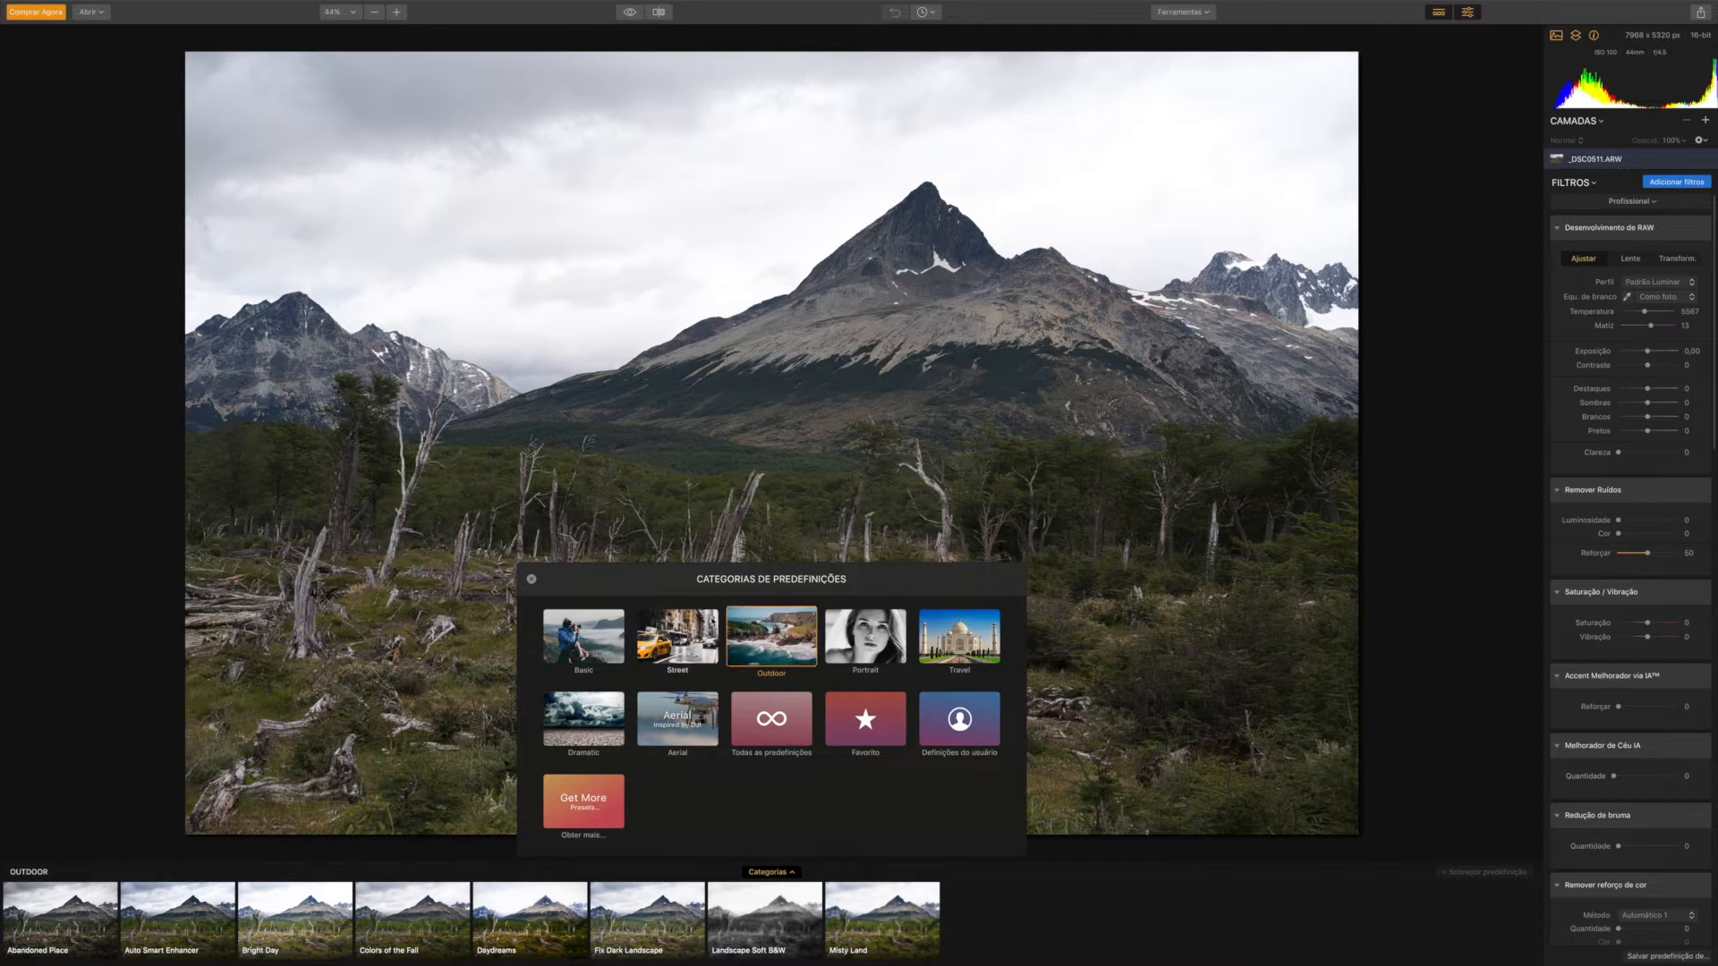
{"action": "left_click", "coordinate": [583, 637]}
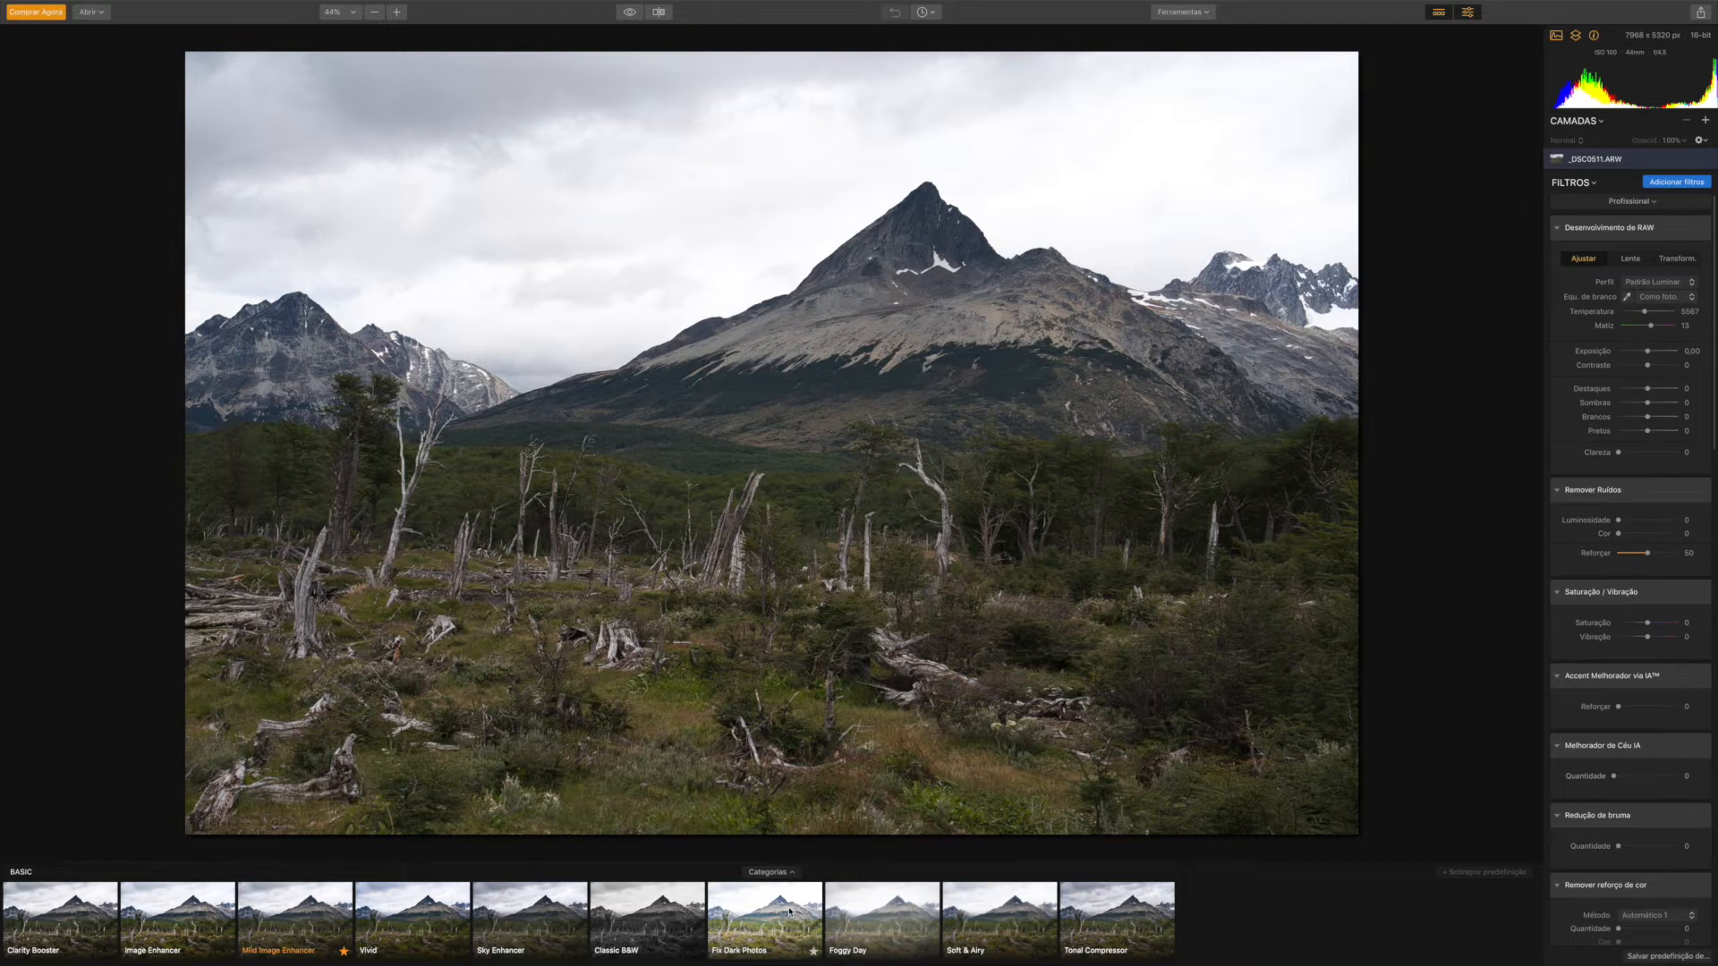
{"action": "left_click", "coordinate": [335, 909]}
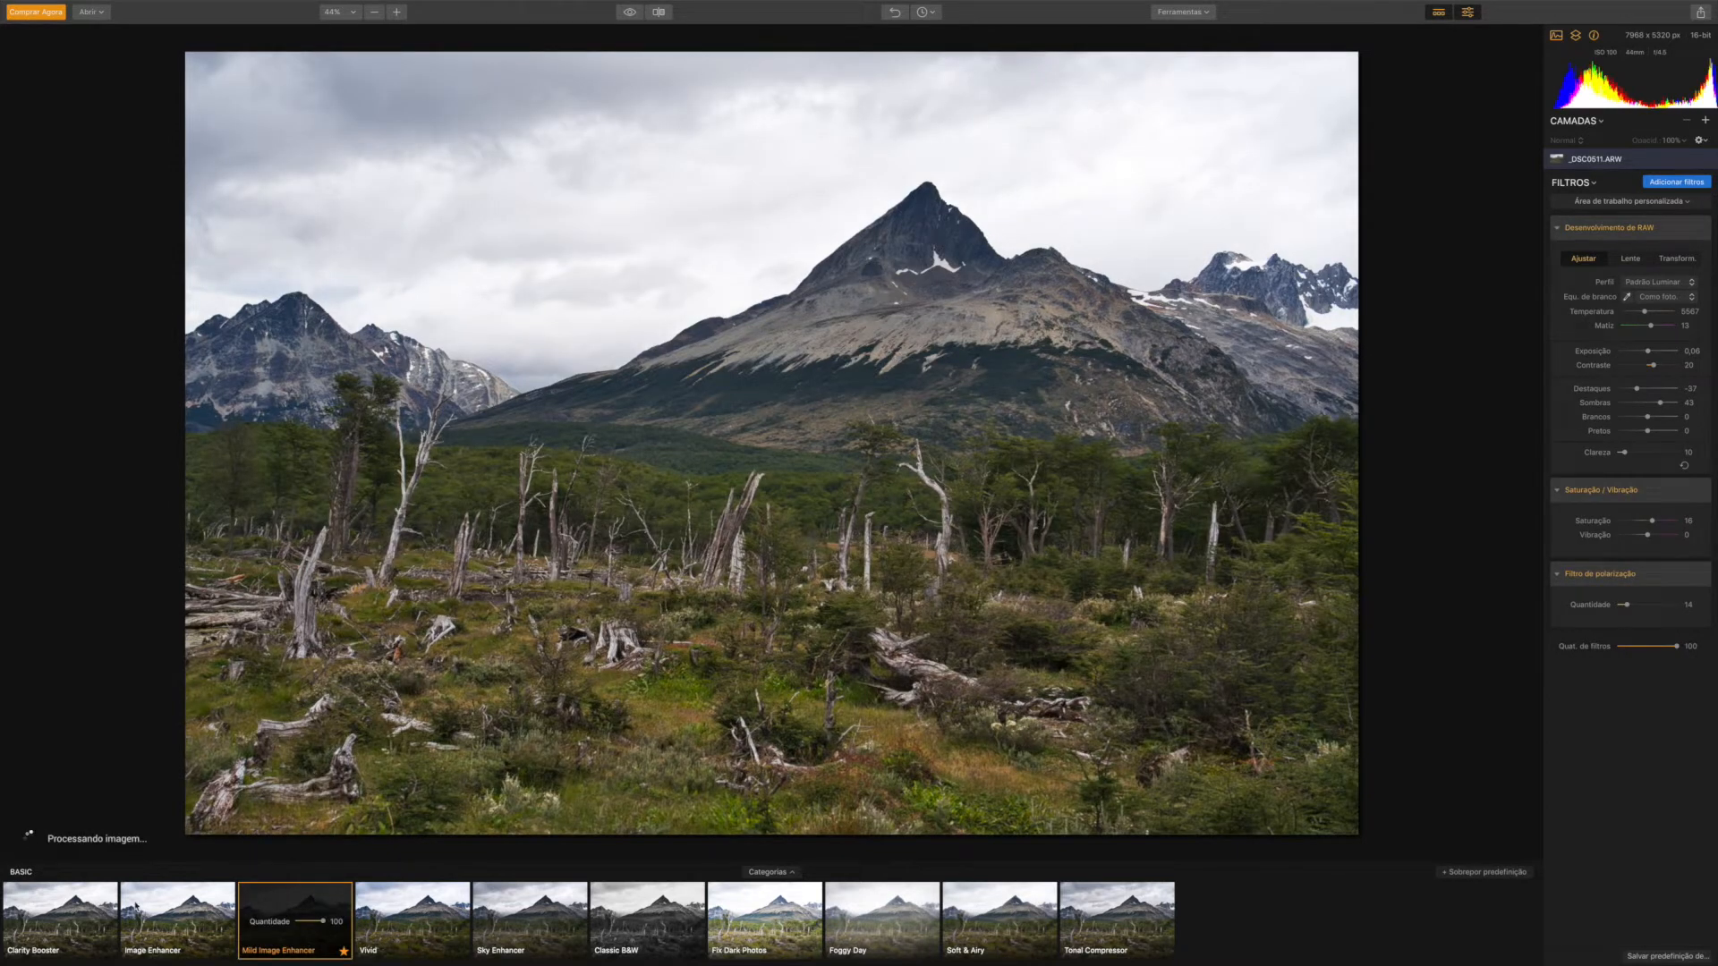
Step: Apply the Image Enhancer preset instead and set its amount to 65
{"action": "left_click", "coordinate": [173, 914]}
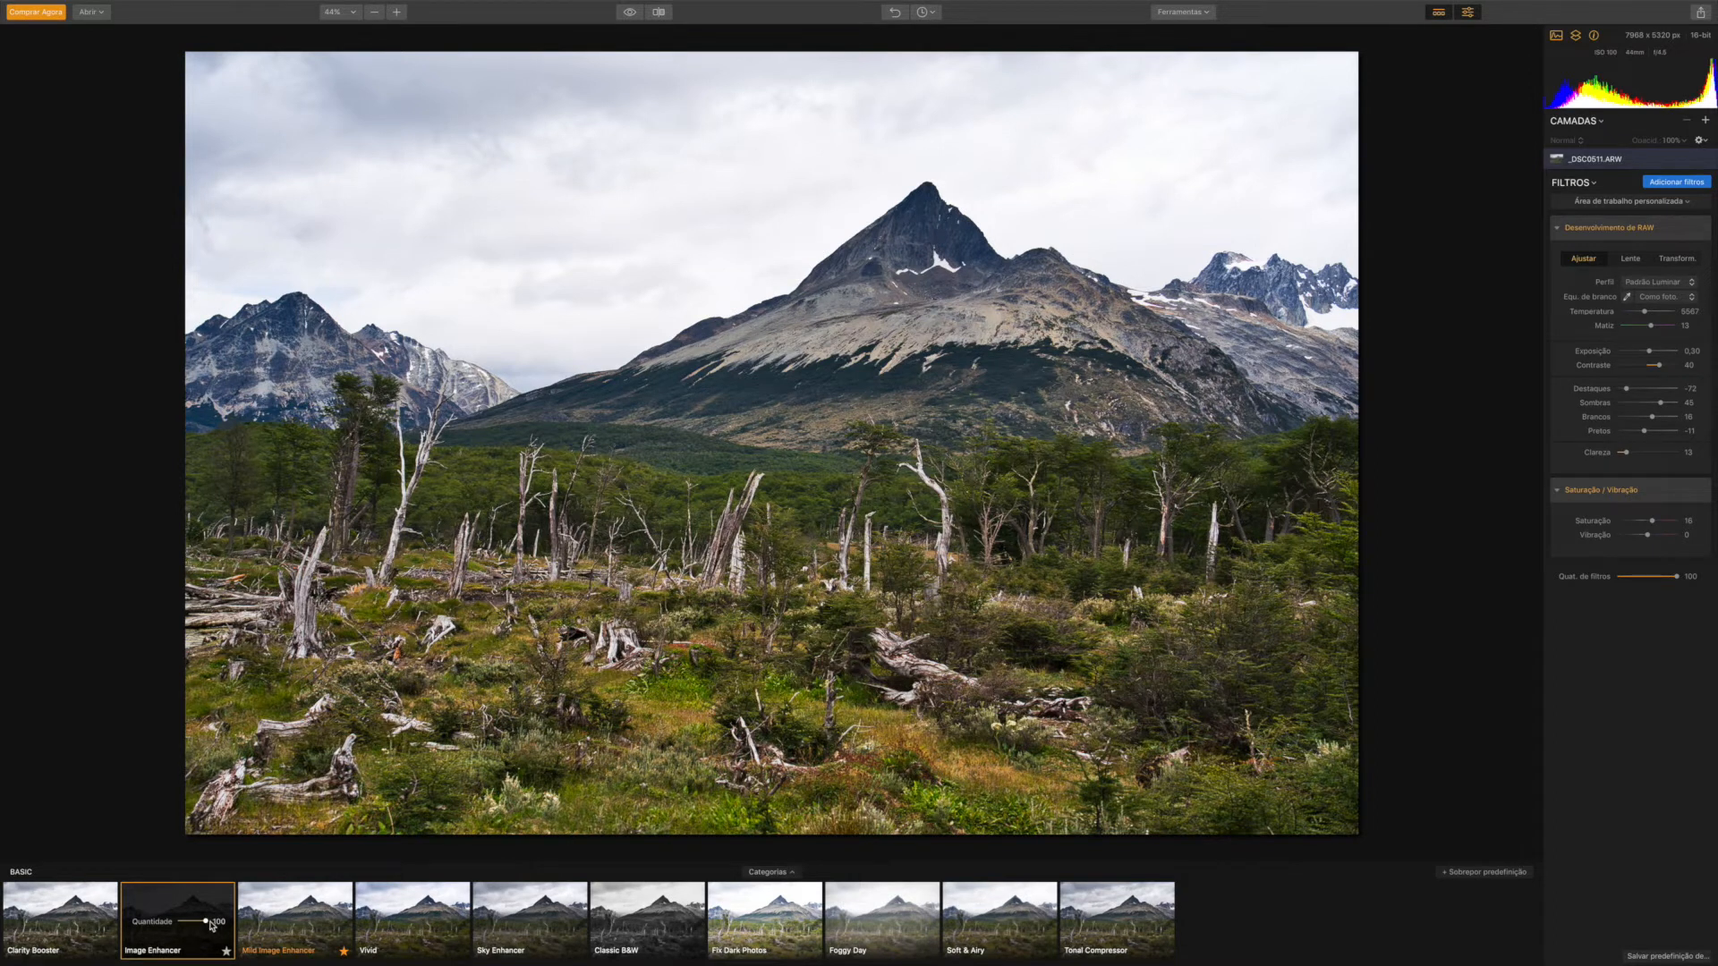
{"action": "mouse_move", "coordinate": [206, 921]}
{"action": "left_mouse_down"}
{"action": "mouse_move", "coordinate": [189, 926]}
{"action": "mouse_move", "coordinate": [215, 924]}
{"action": "left_mouse_up"}
{"action": "left_click_drag", "start_coordinate": [206, 922], "coordinate": [196, 924]}
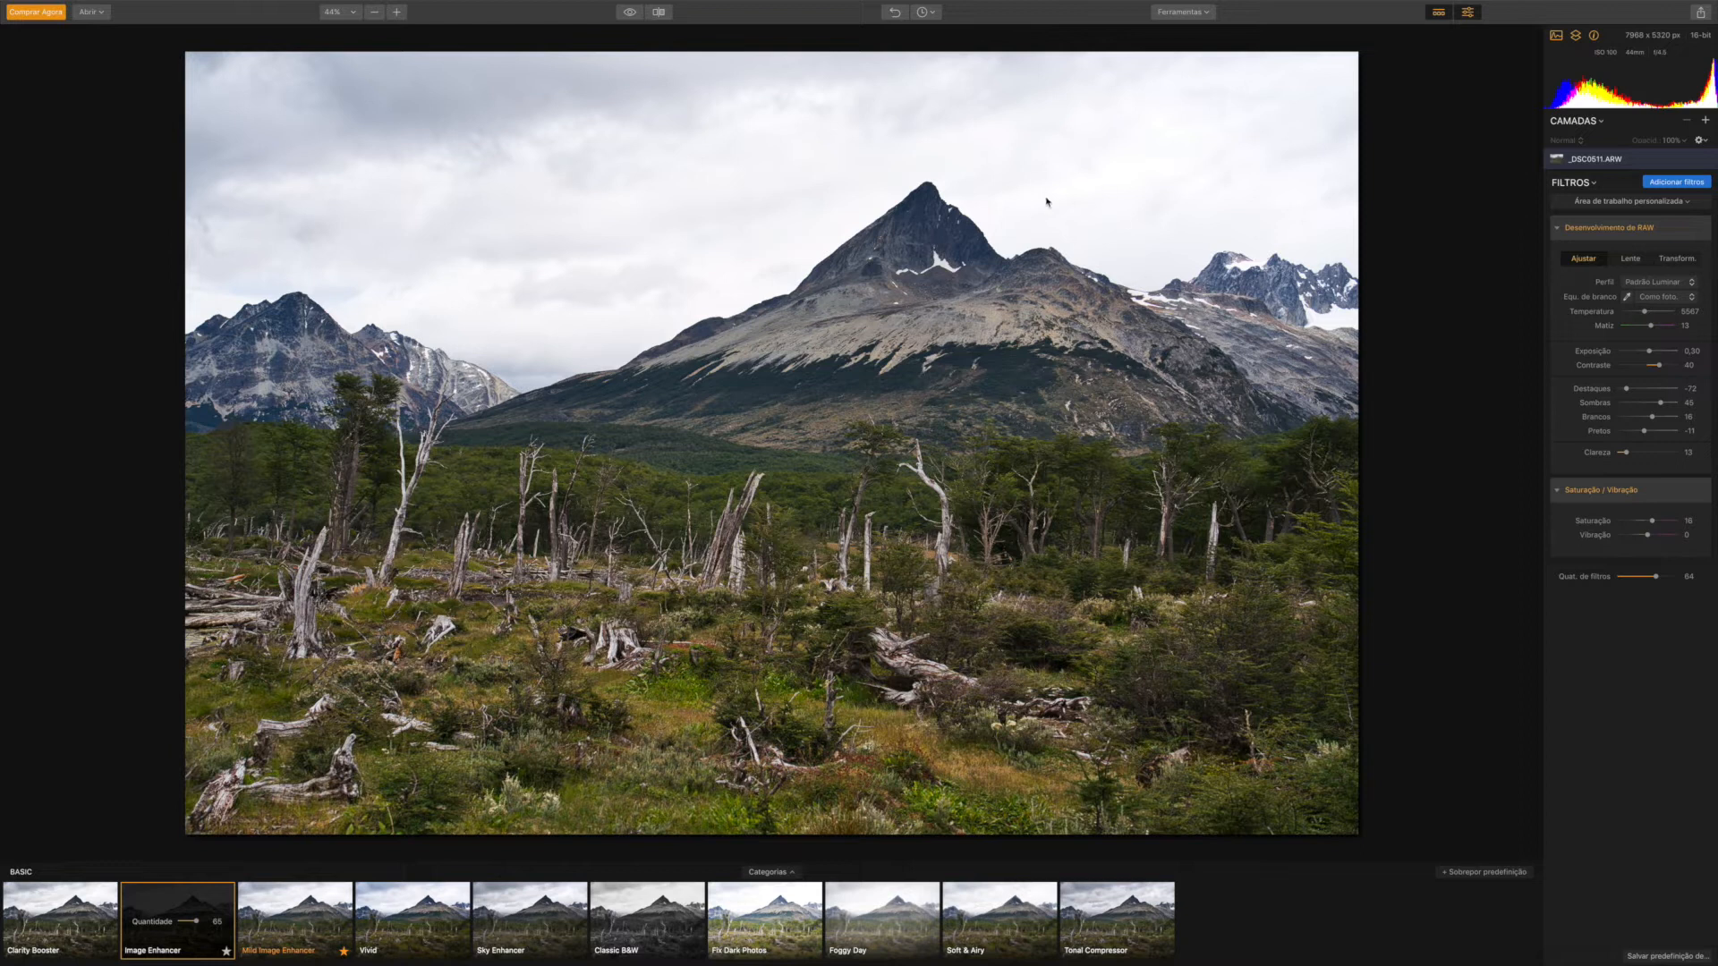
Step: Revert the photo to its Original state in the edit history
{"action": "left_click", "coordinate": [927, 13]}
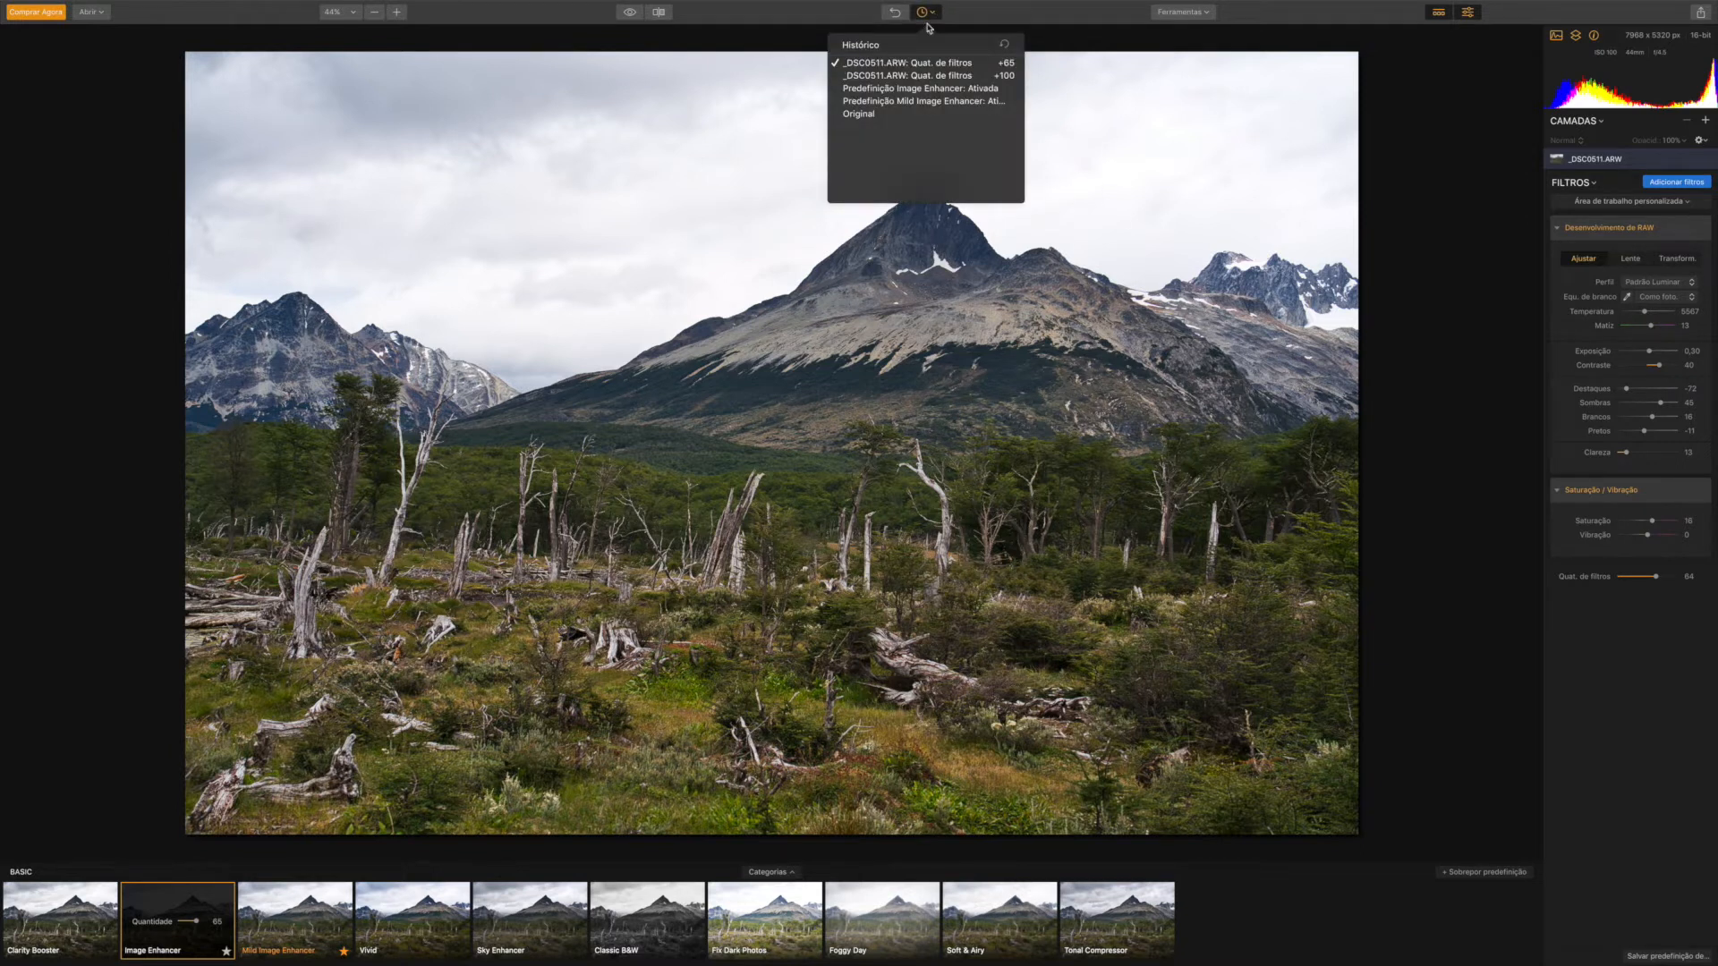
{"action": "left_click", "coordinate": [903, 116]}
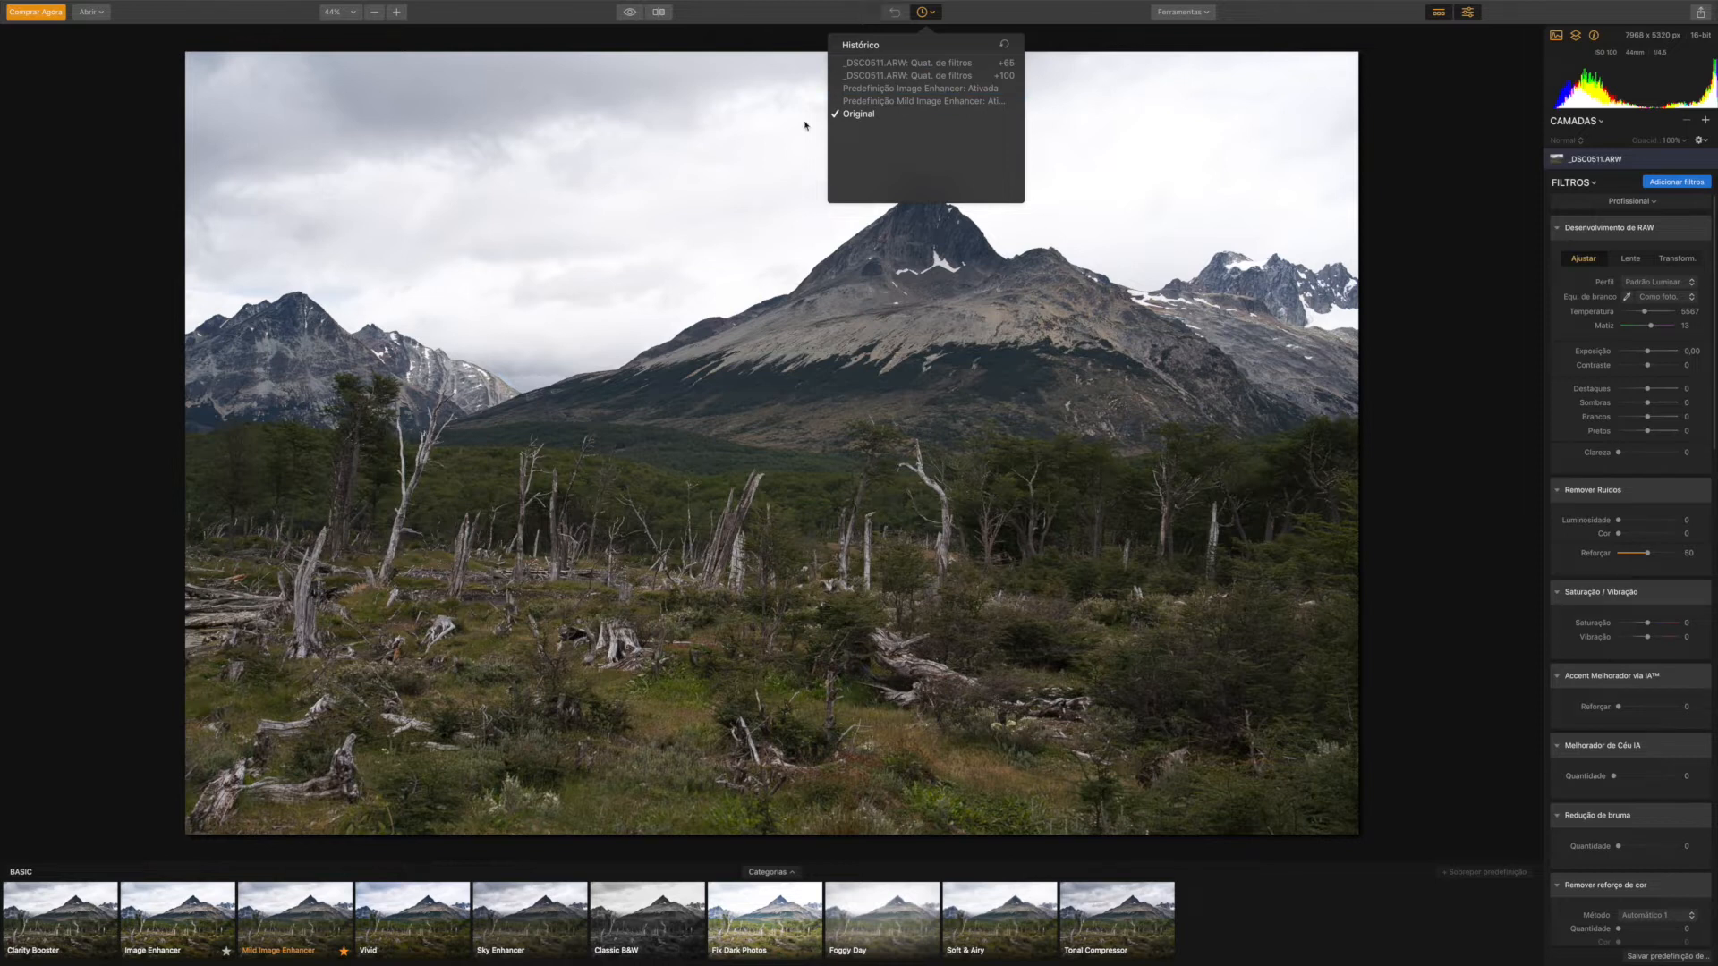
{"action": "left_click", "coordinate": [976, 360]}
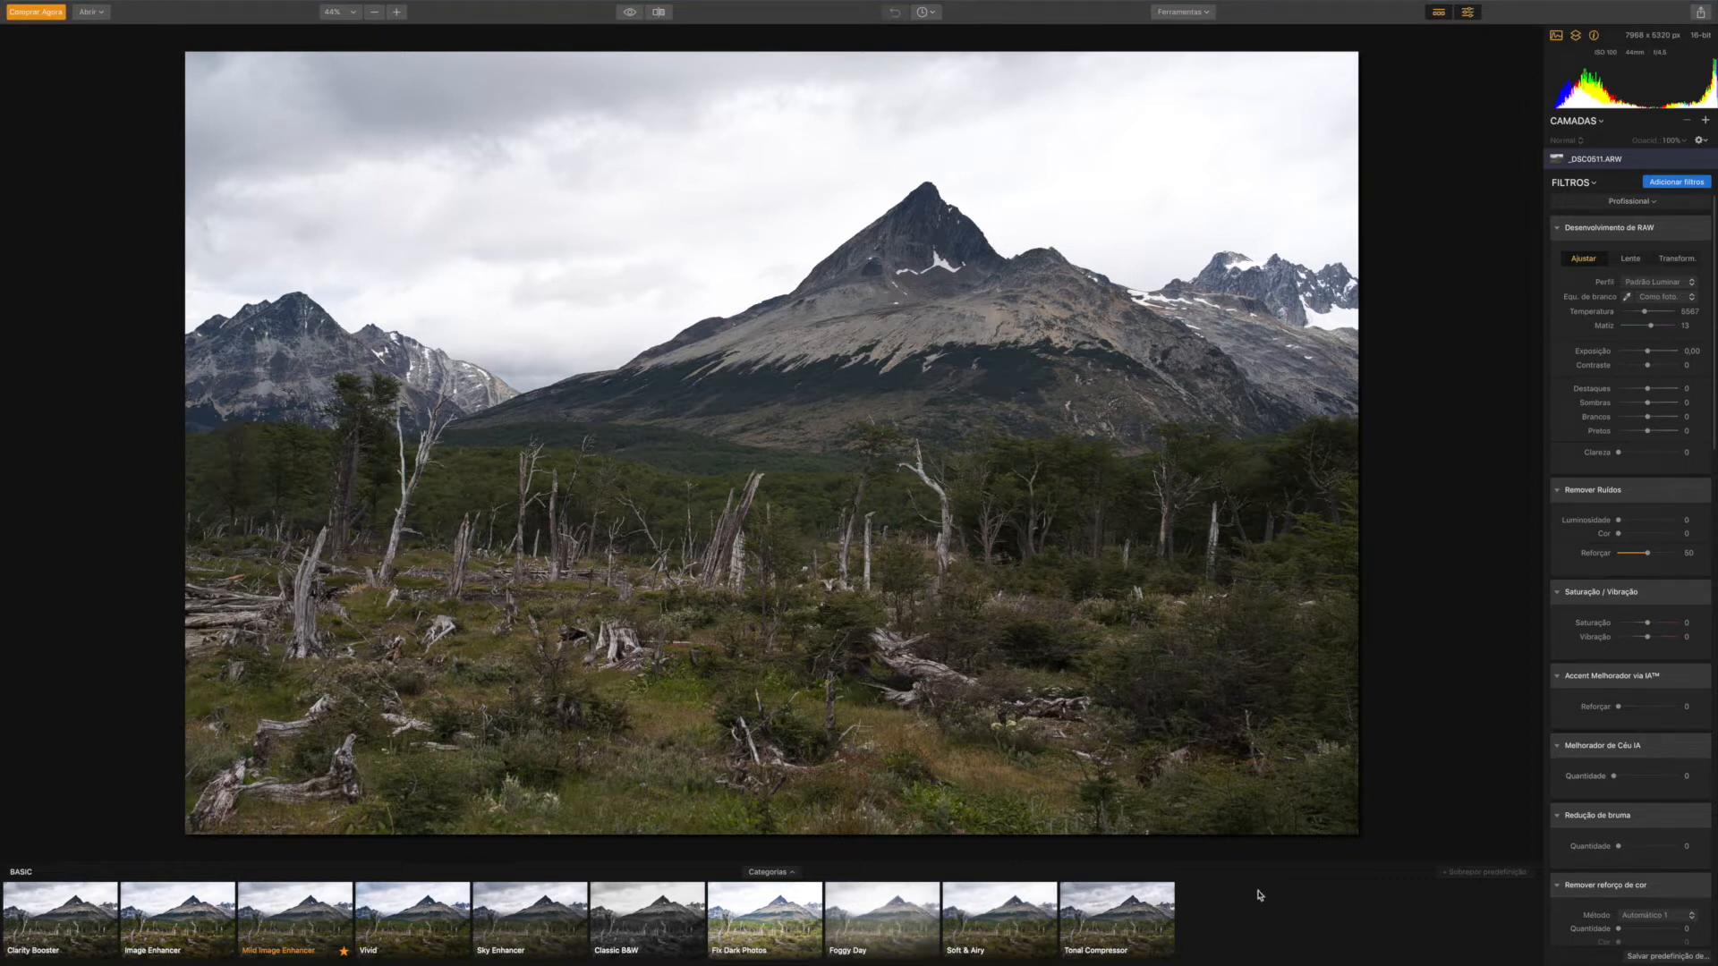
Step: Hide the preset strip and look through the filters of the Profissional workspace
{"action": "left_click", "coordinate": [1437, 14]}
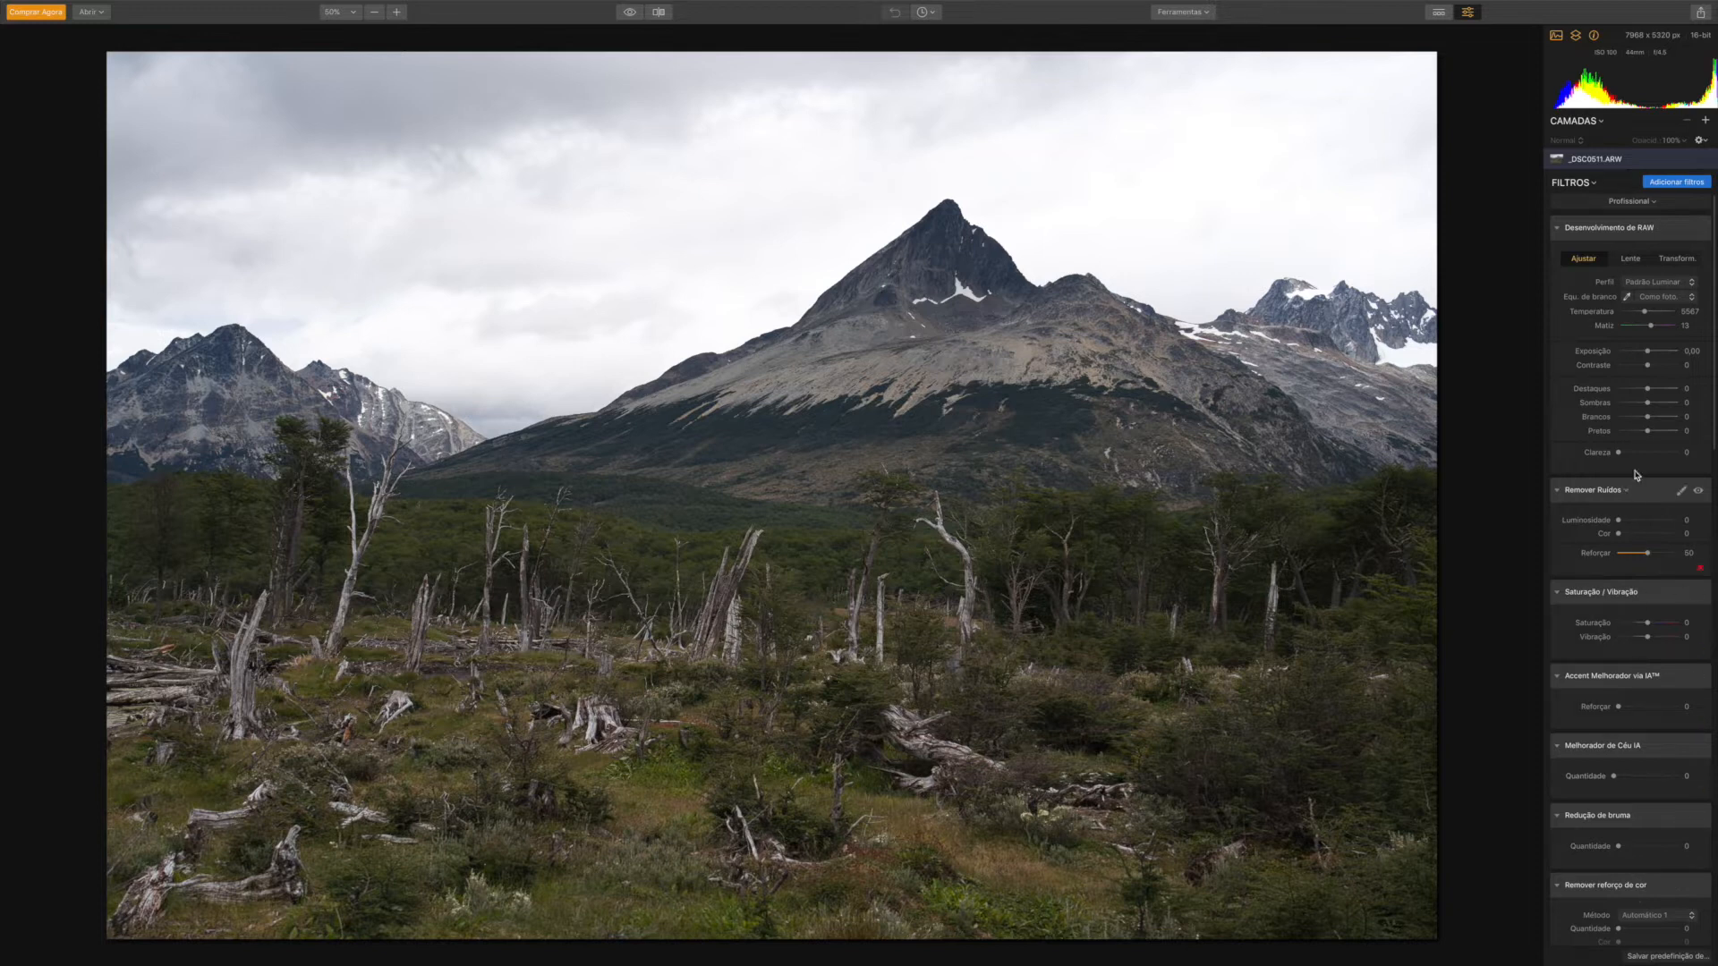
{"action": "scroll", "coordinate": [1631, 416], "scroll_direction": "down", "scroll_amount": 1}
{"action": "scroll", "coordinate": [1632, 417], "scroll_direction": "down", "scroll_amount": 10}
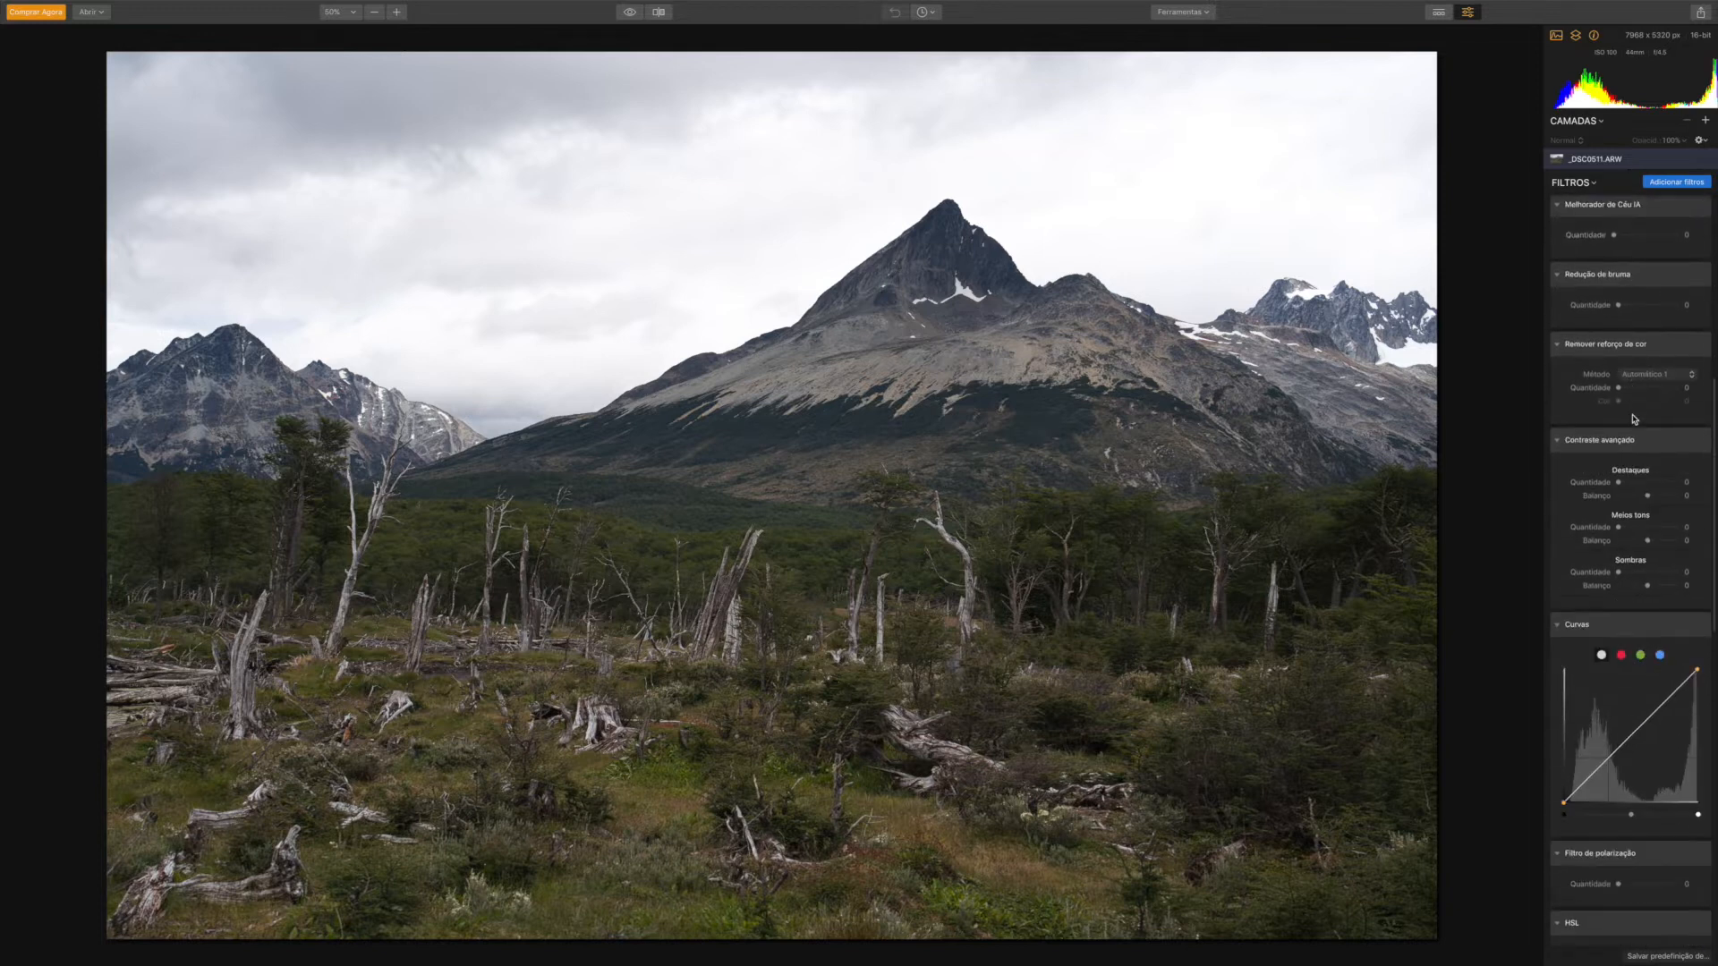
{"action": "scroll", "coordinate": [1633, 419], "scroll_direction": "down", "scroll_amount": 8}
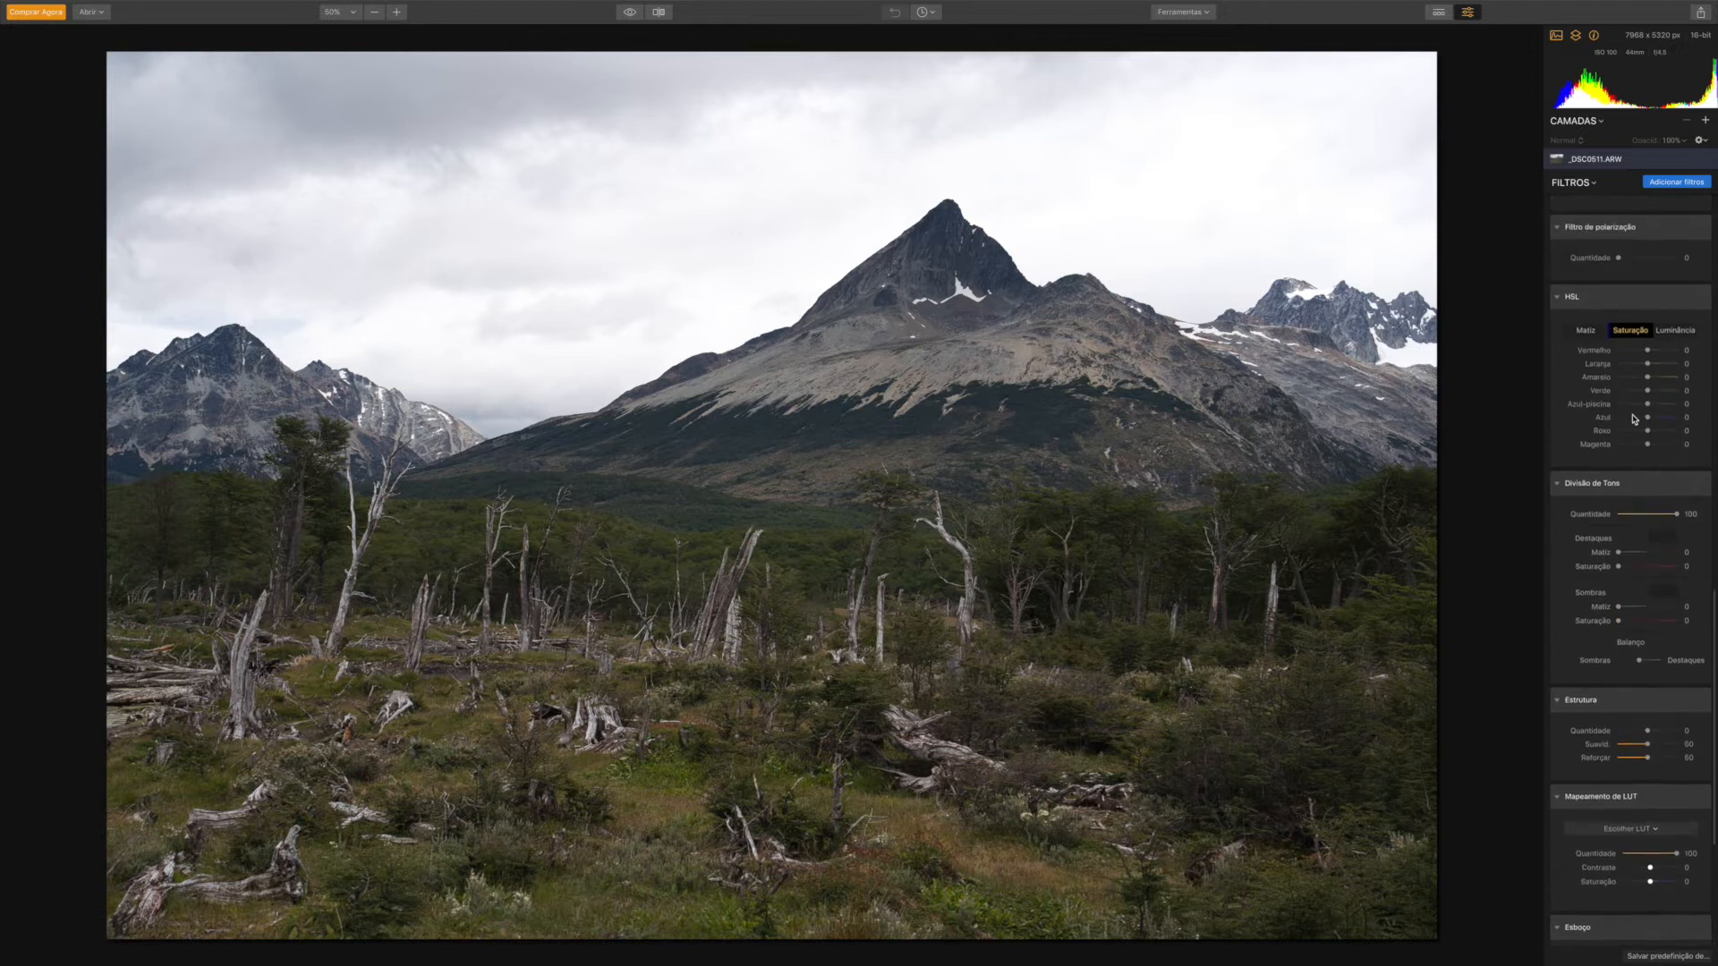
{"action": "scroll", "coordinate": [1634, 419], "scroll_direction": "up", "scroll_amount": 10}
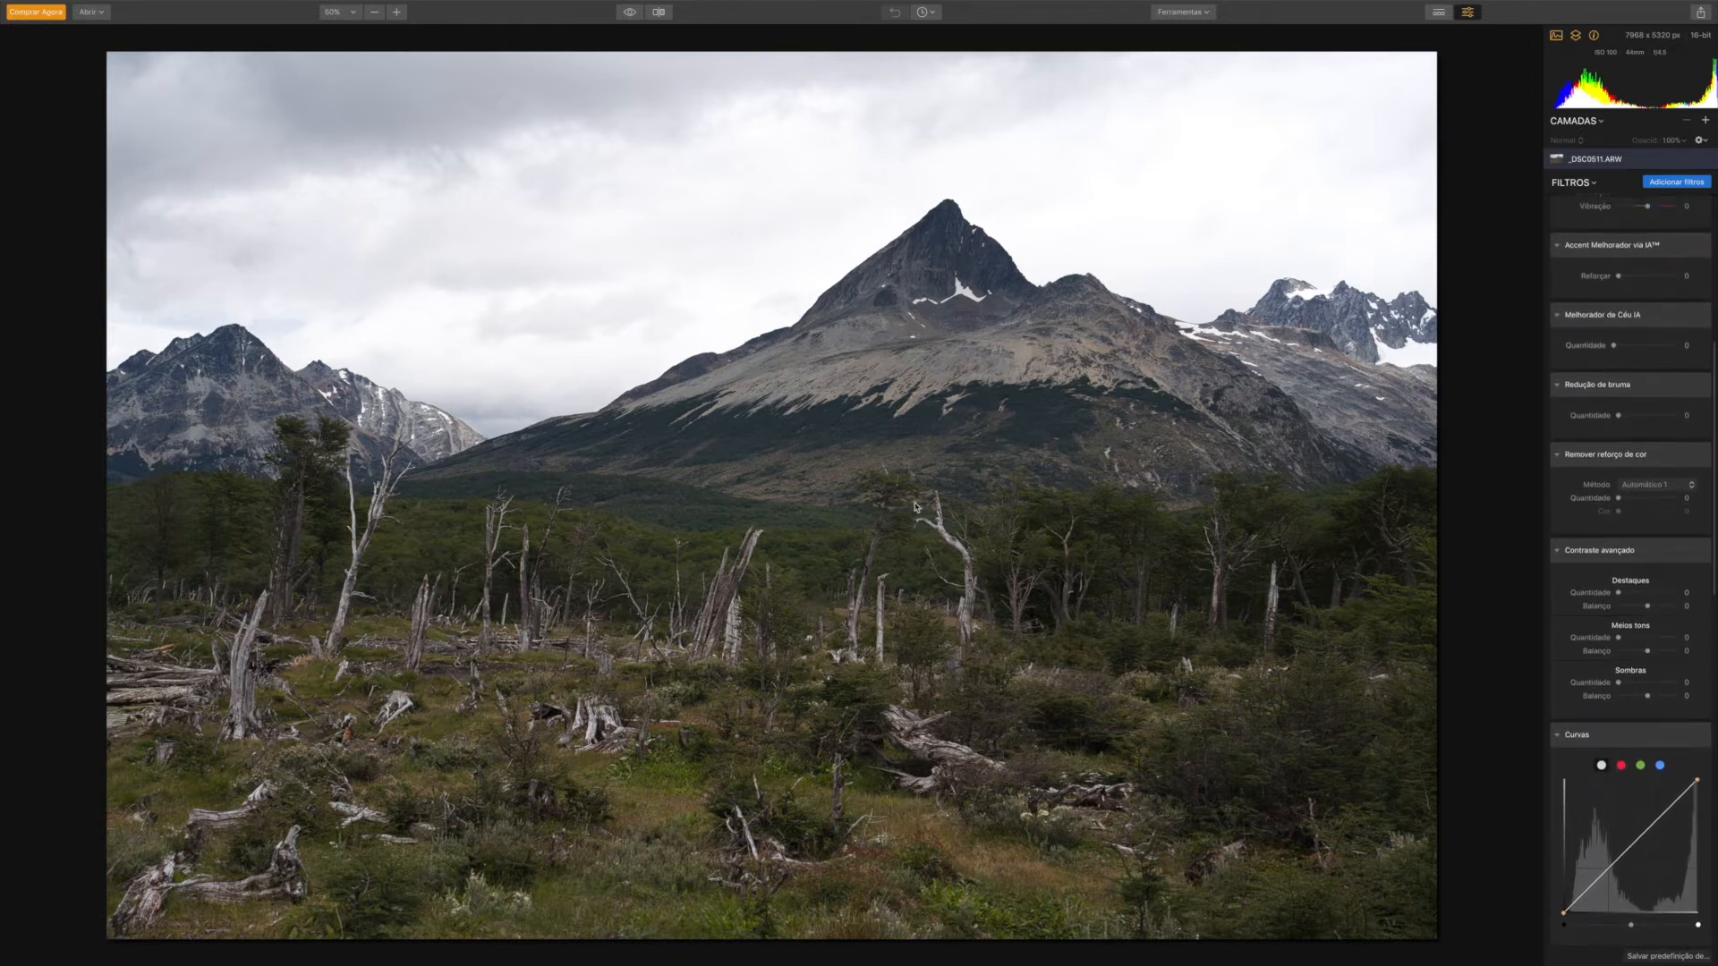
{"action": "scroll", "coordinate": [1633, 532], "scroll_direction": "up", "scroll_amount": 3}
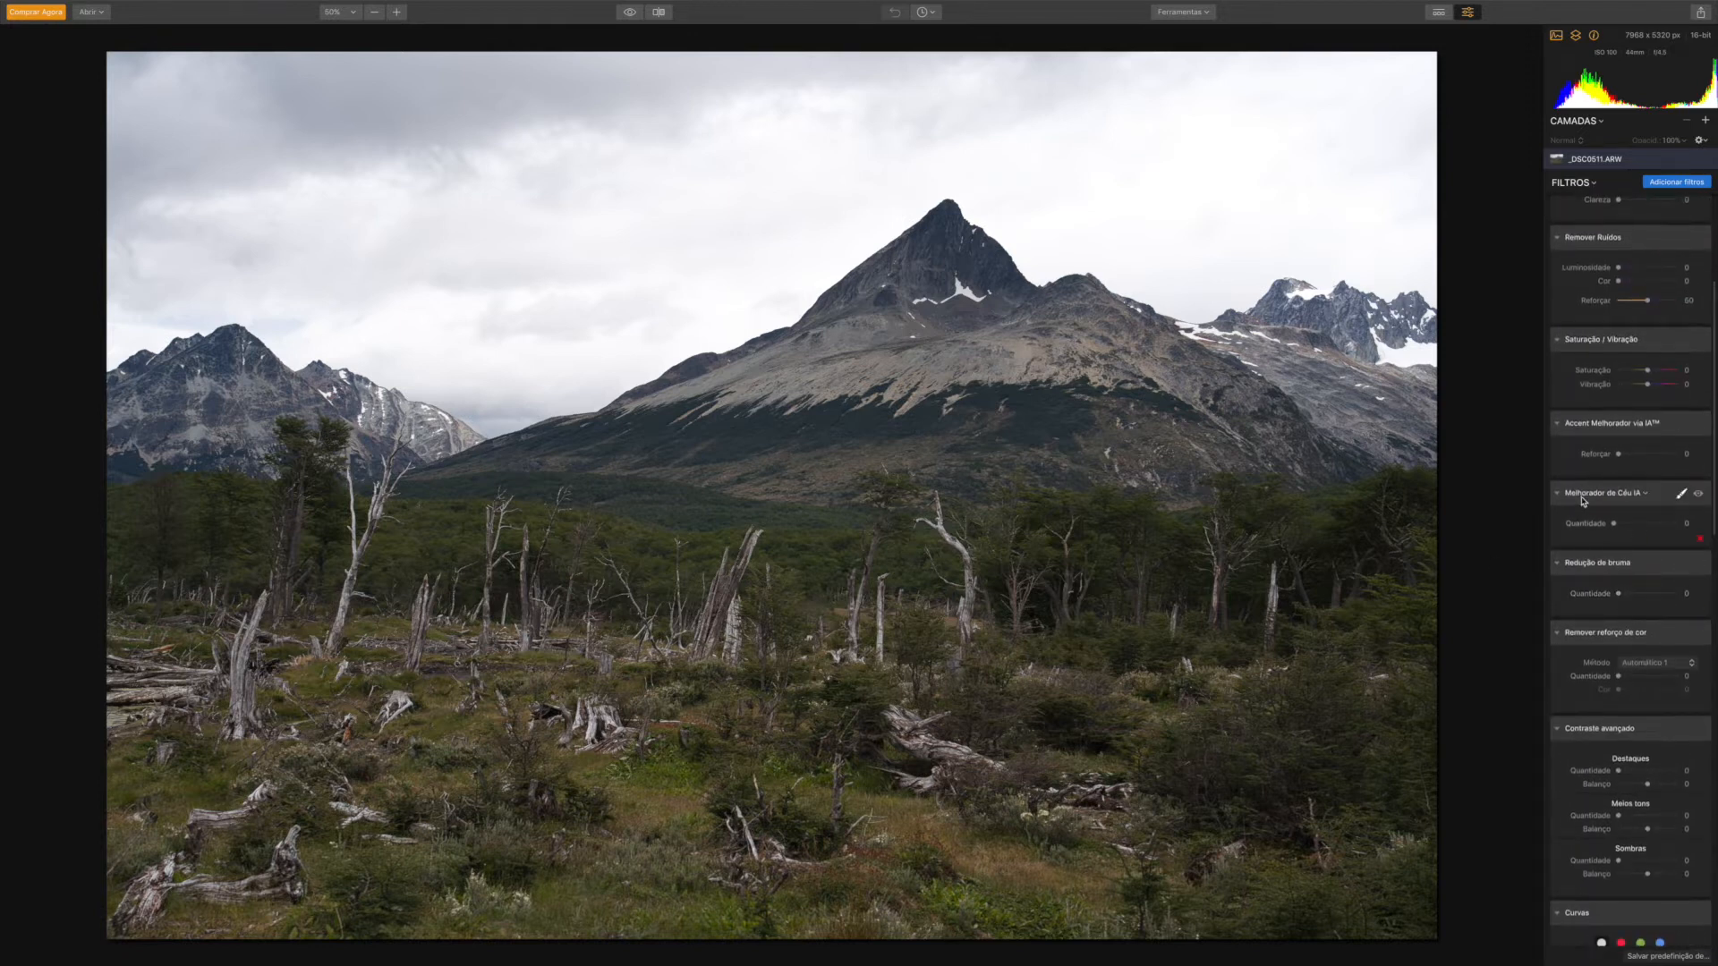
{"action": "scroll", "coordinate": [1583, 502], "scroll_direction": "up", "scroll_amount": 3}
{"action": "scroll", "coordinate": [1583, 502], "scroll_direction": "up", "scroll_amount": 1}
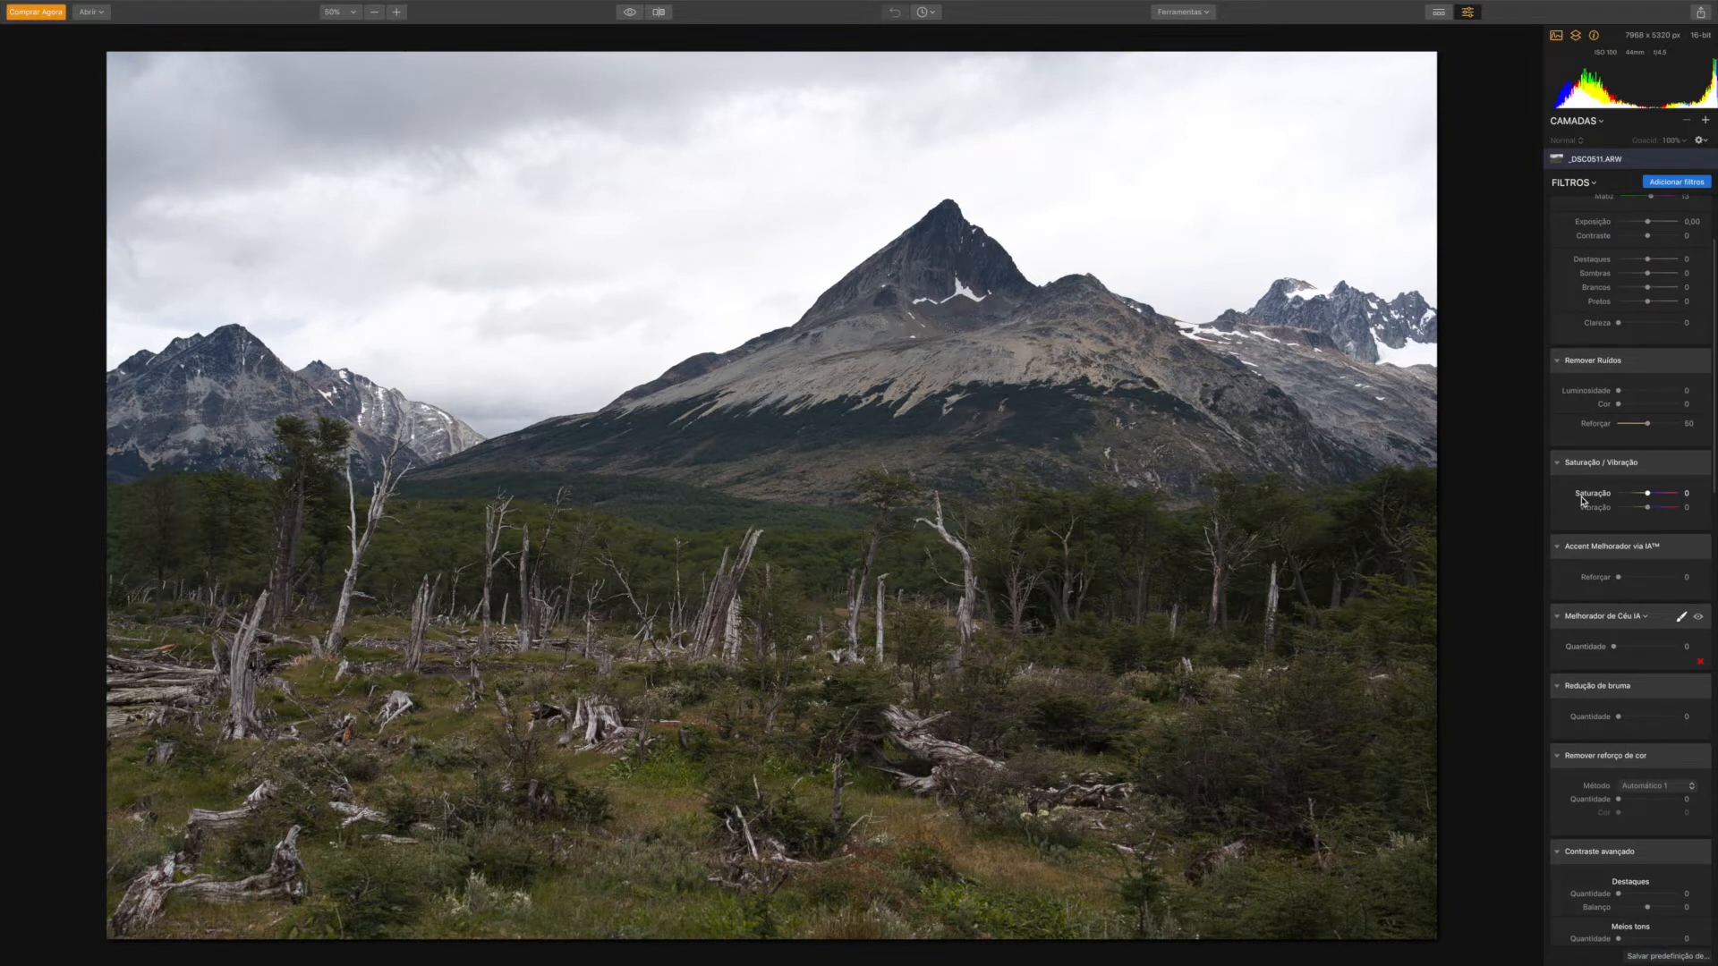
Step: Open the filter catalogue and switch the filter workspace to Paisagem
{"action": "left_click", "coordinate": [1676, 183]}
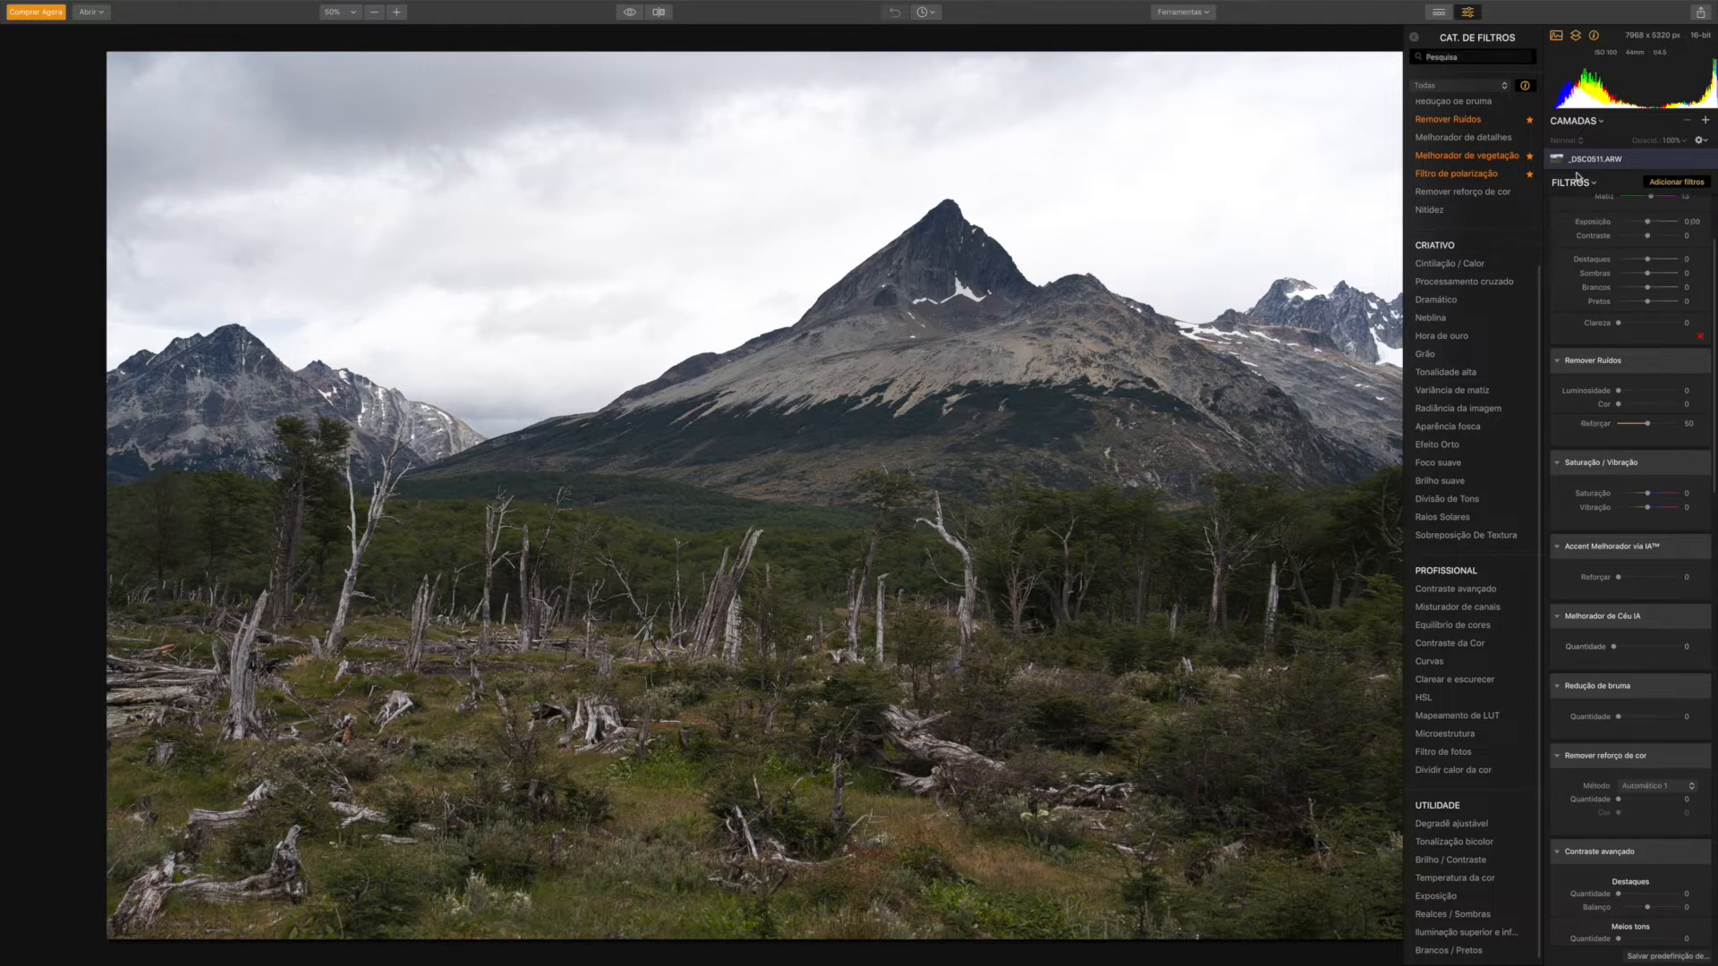
{"action": "scroll", "coordinate": [1637, 198], "scroll_direction": "up", "scroll_amount": 3}
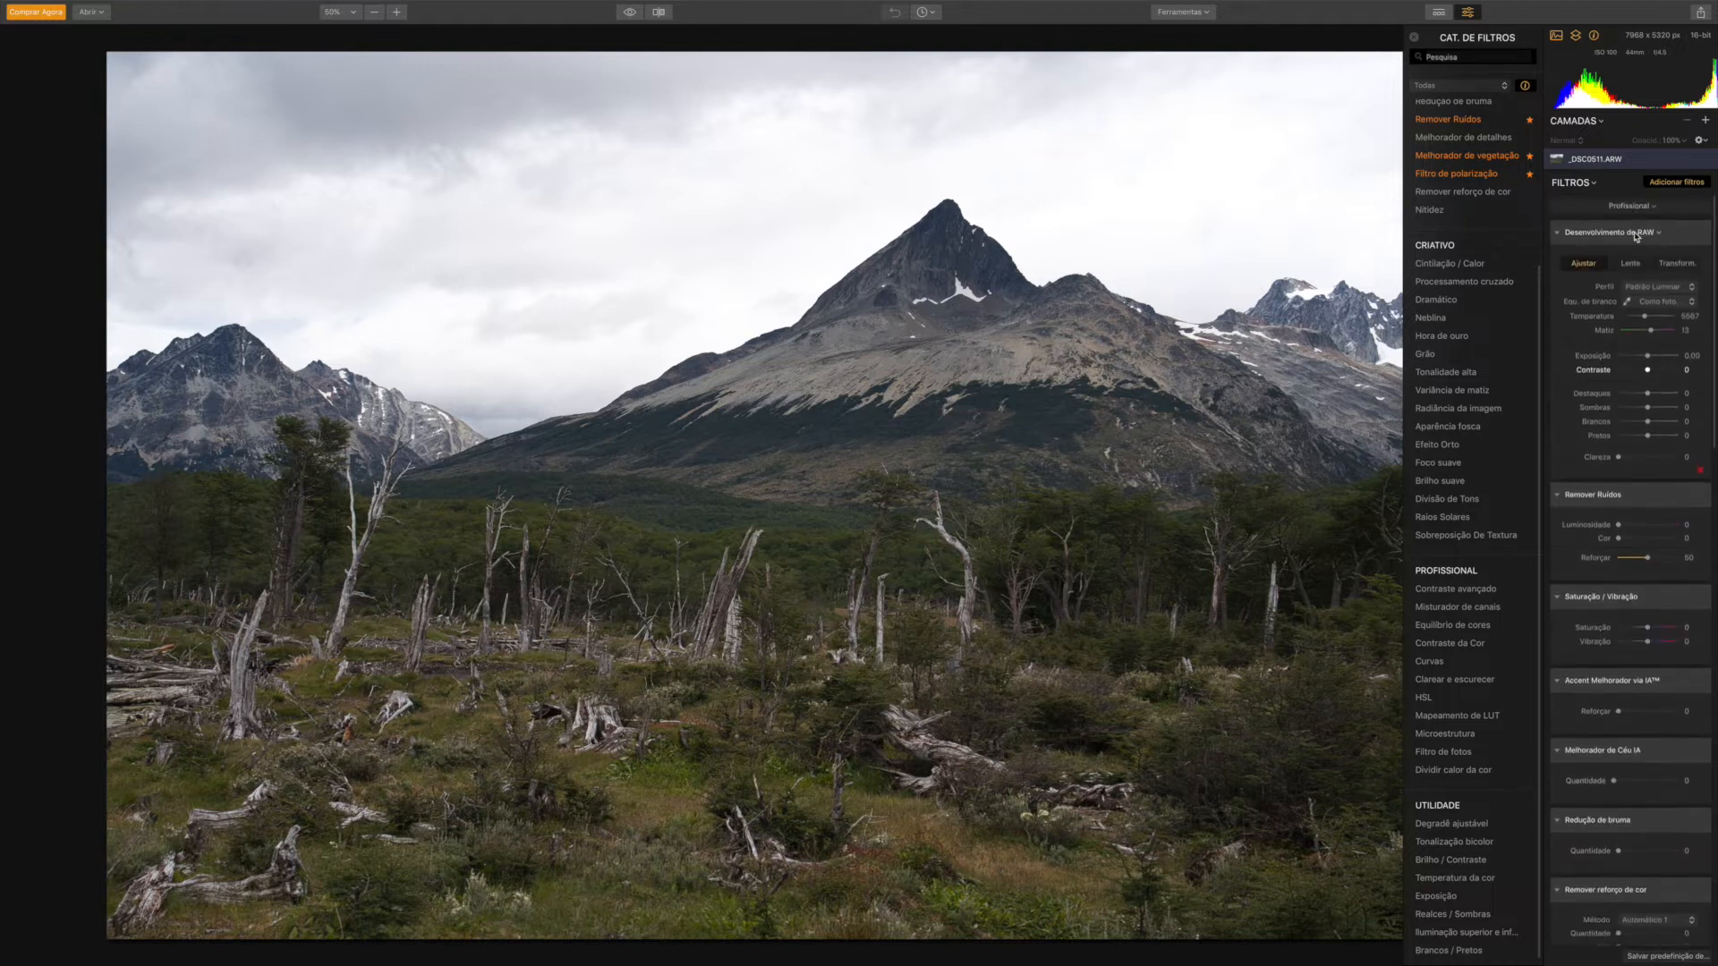
{"action": "left_click", "coordinate": [1651, 202]}
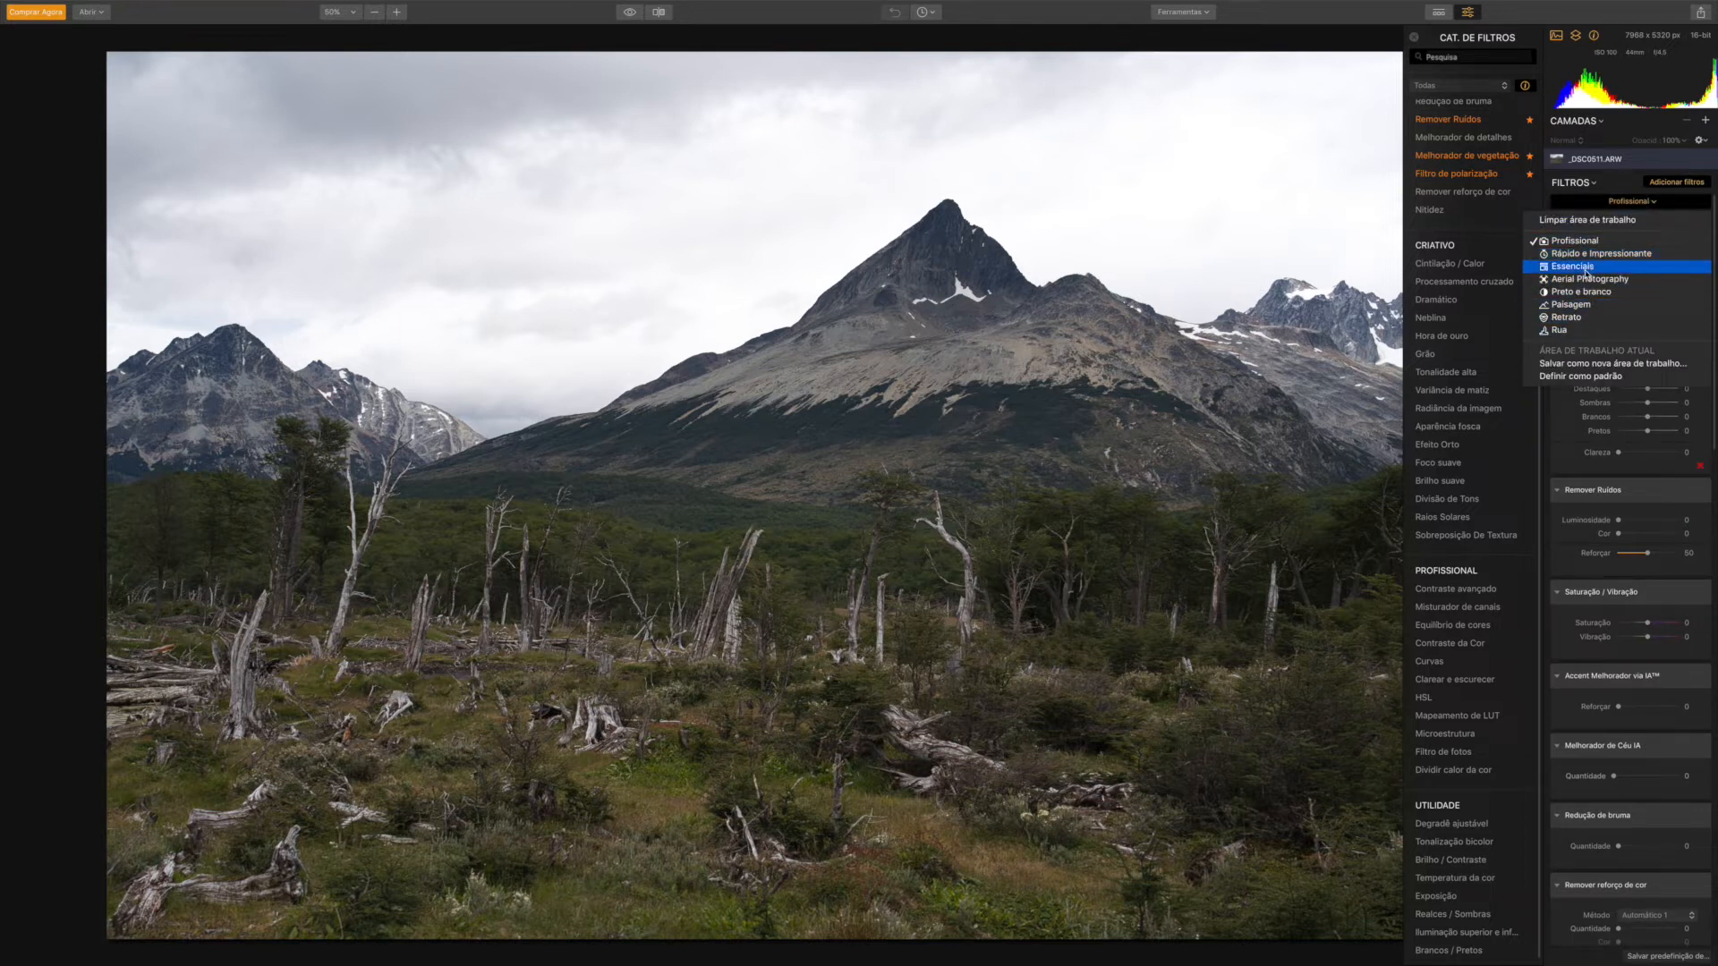
{"action": "left_click", "coordinate": [1580, 309]}
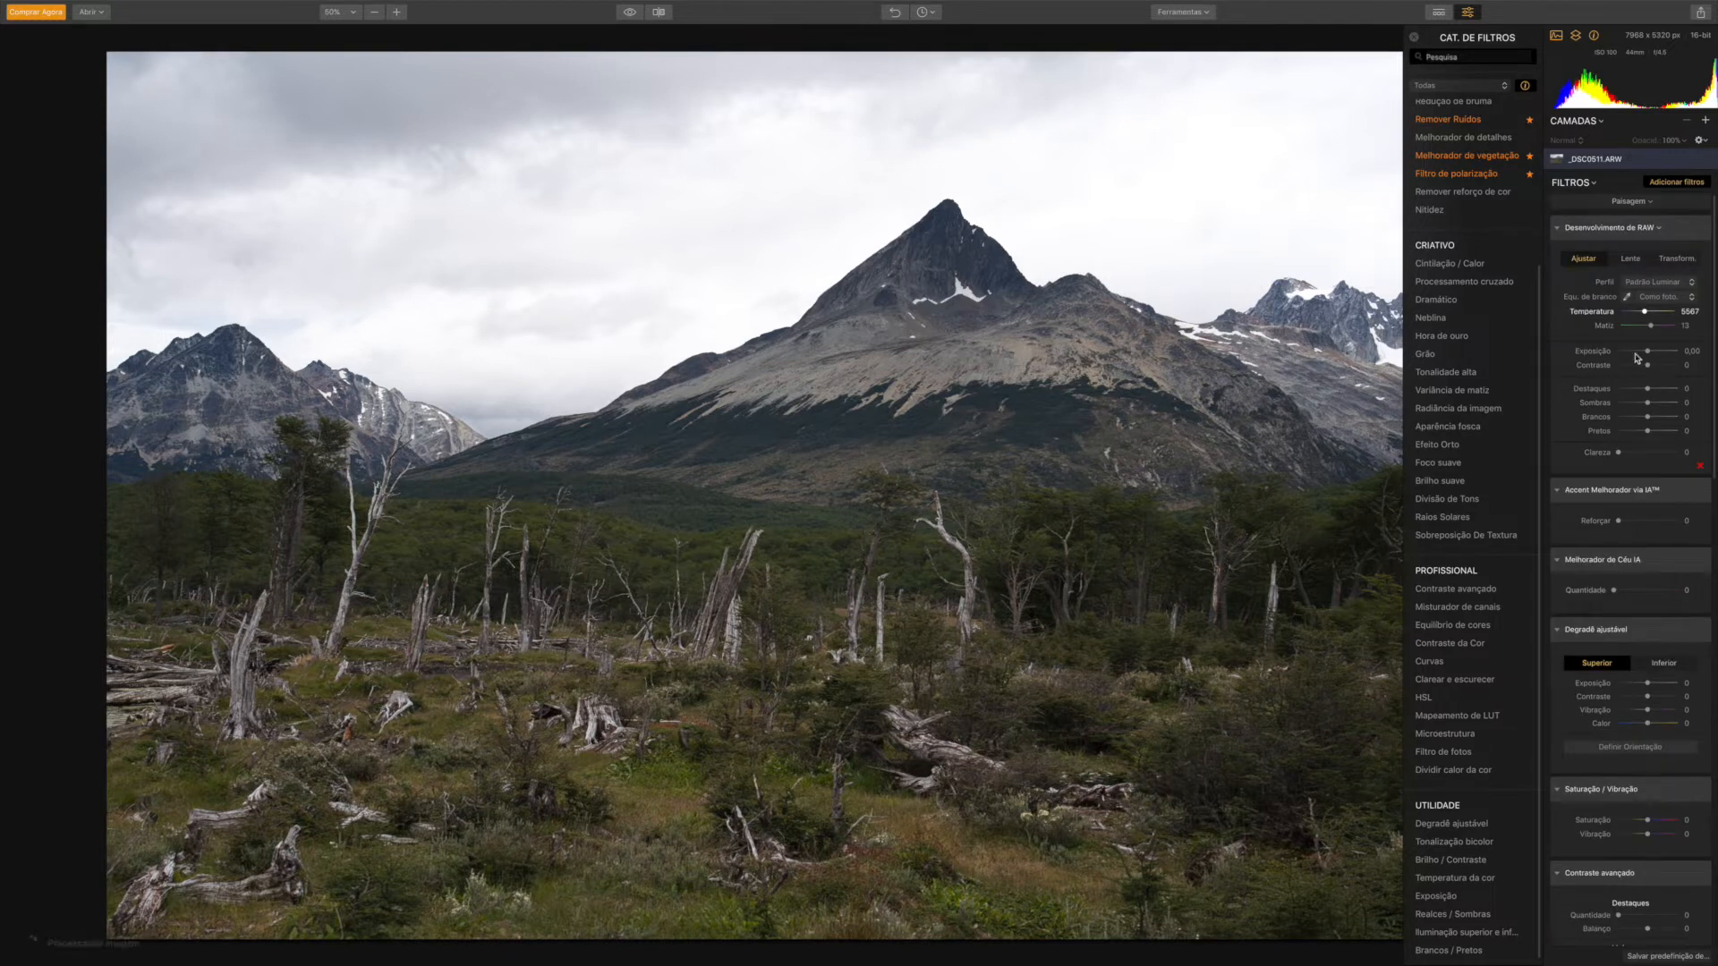
Step: Remove the Radiância da imagem filter from the Paisagem workspace
{"action": "left_click", "coordinate": [1632, 205]}
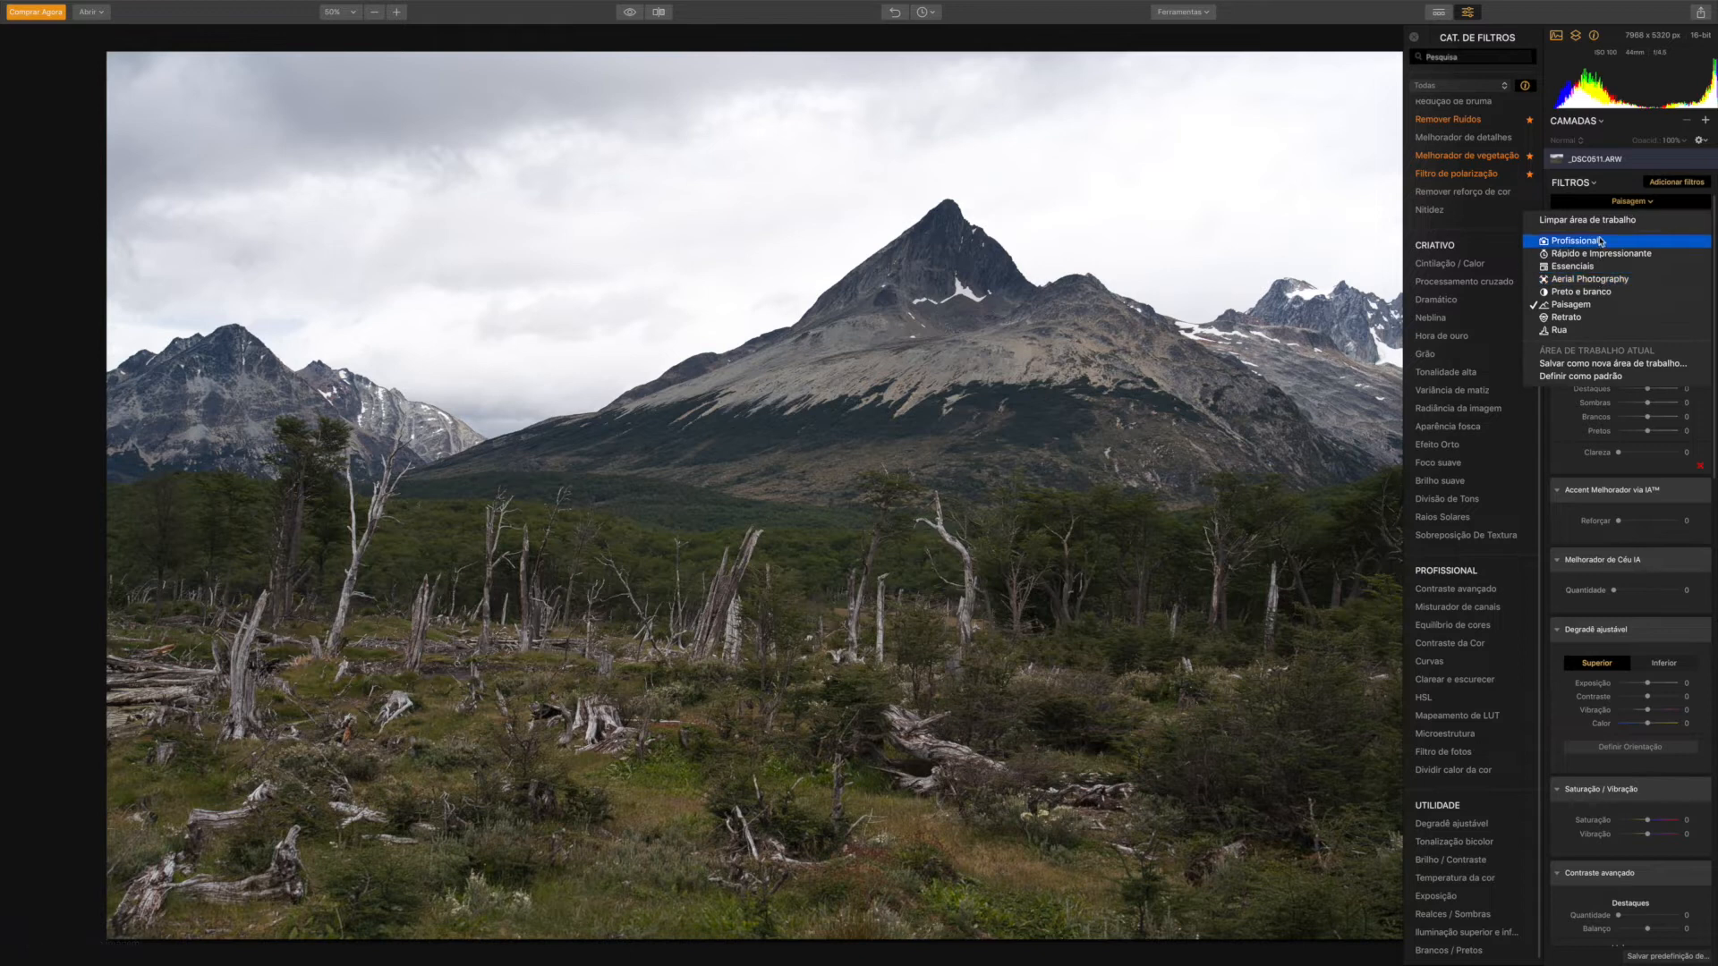
{"action": "left_click", "coordinate": [1621, 457]}
{"action": "scroll", "coordinate": [1637, 474], "scroll_direction": "down", "scroll_amount": 10}
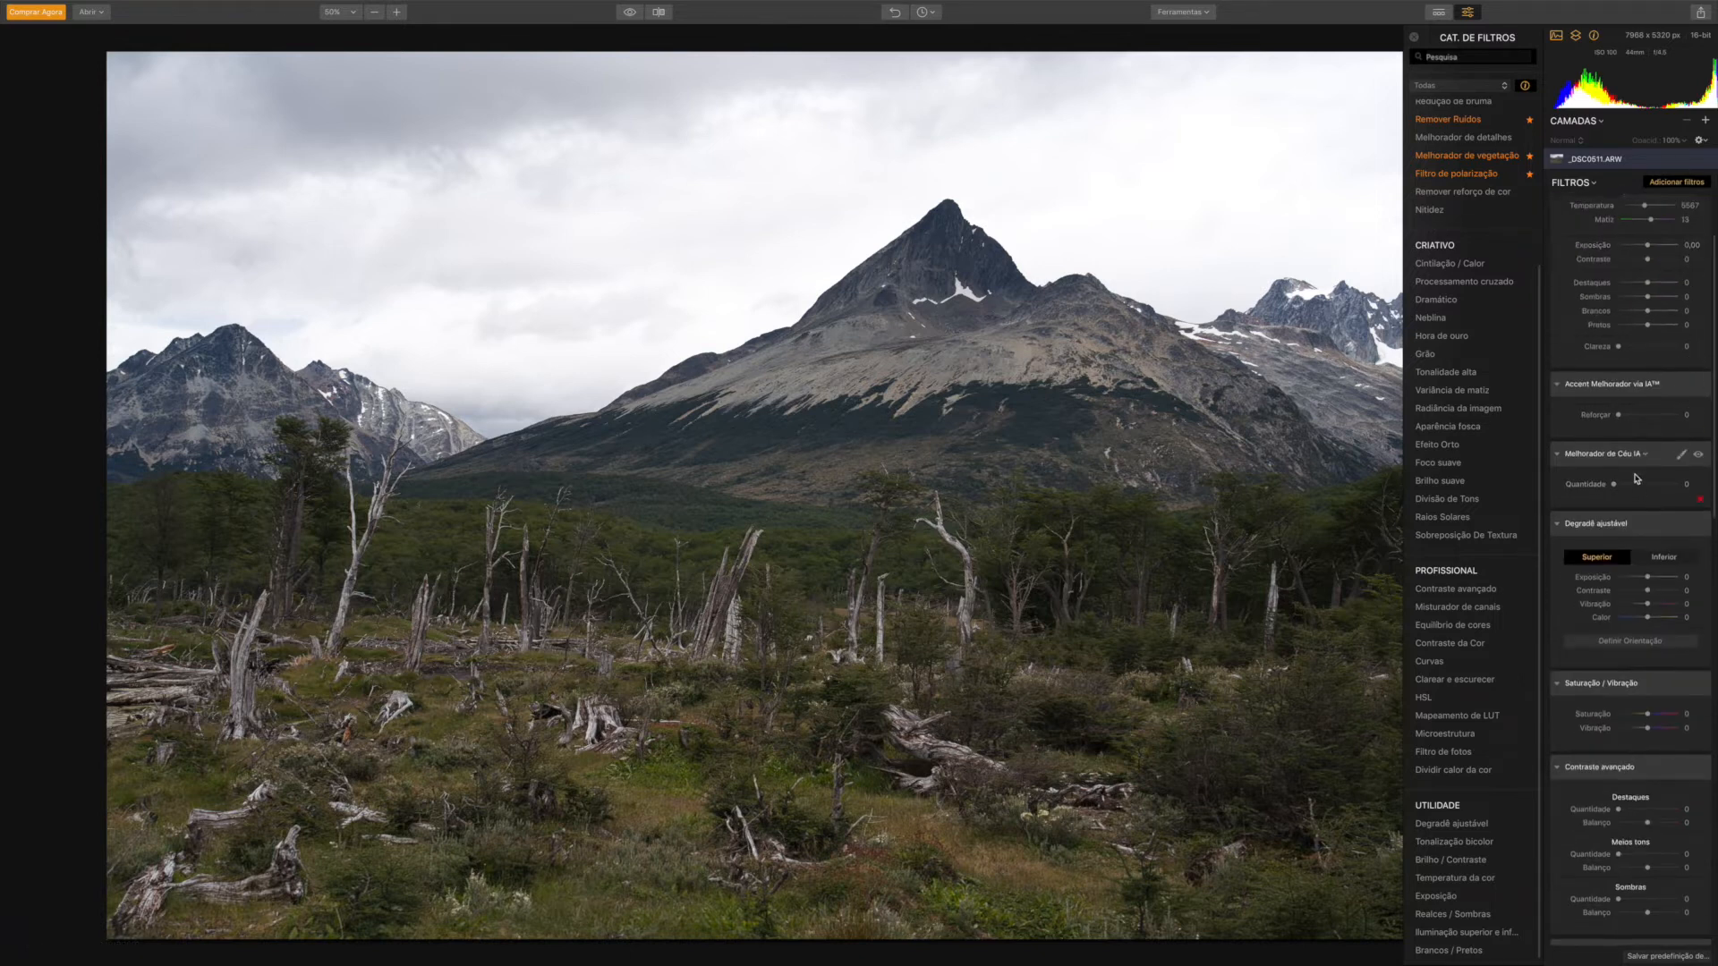
{"action": "scroll", "coordinate": [1635, 476], "scroll_direction": "down", "scroll_amount": 8}
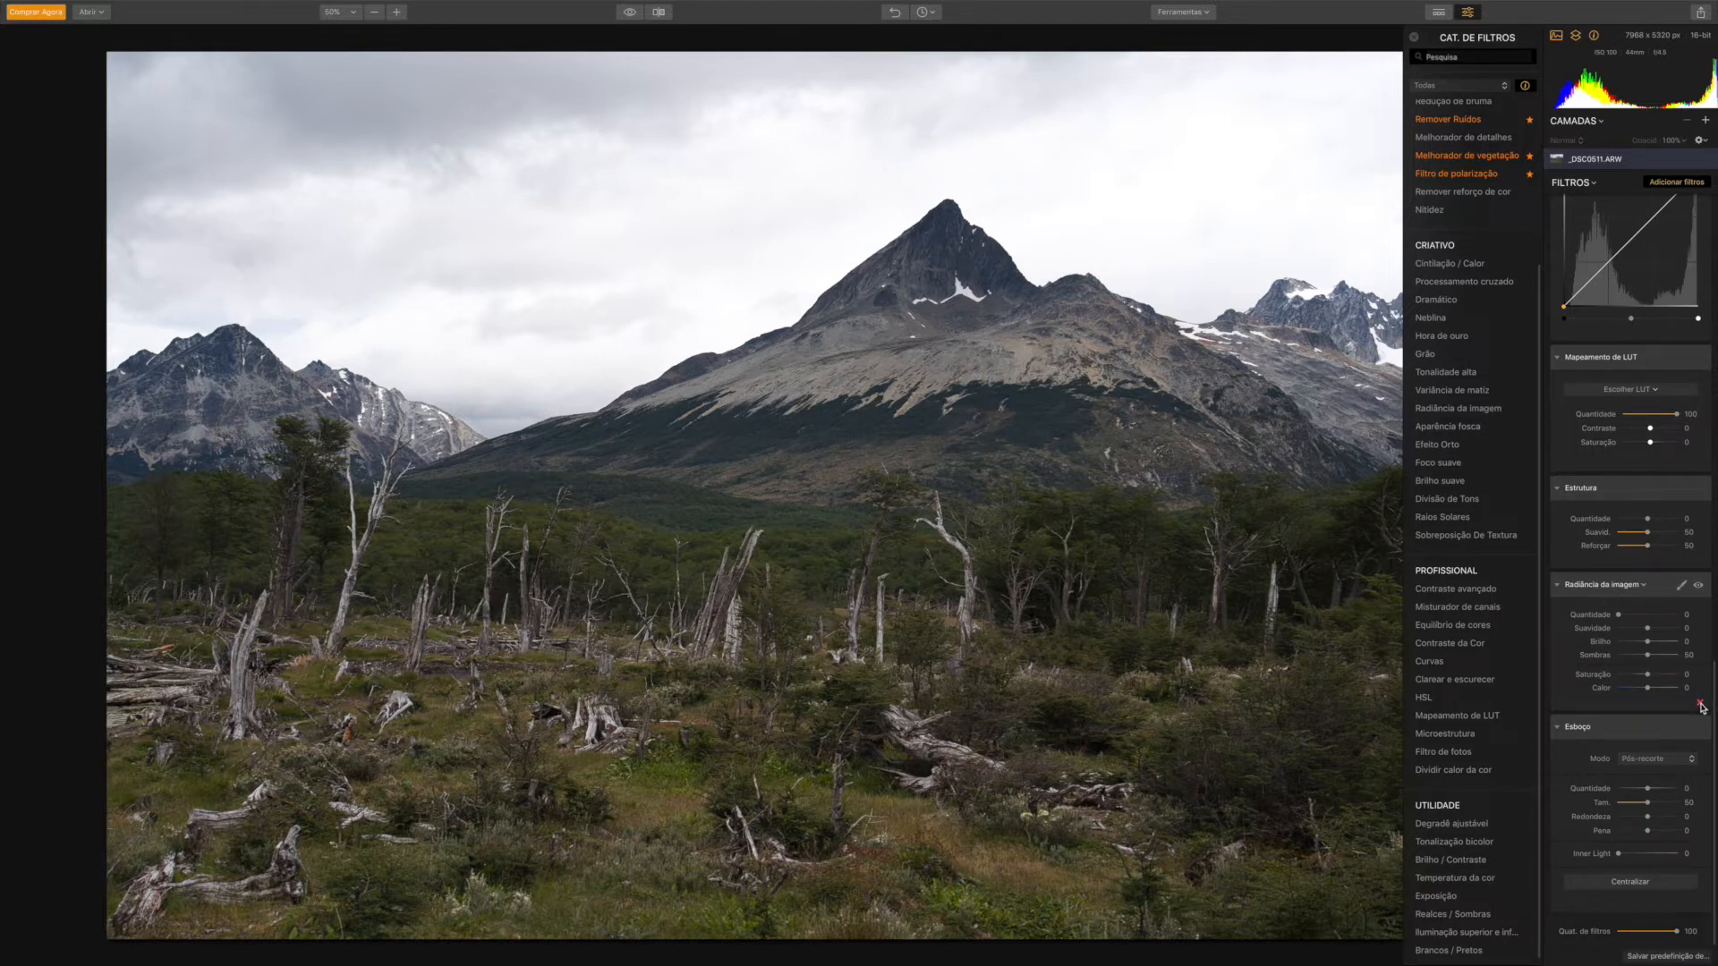
{"action": "left_click", "coordinate": [1701, 706]}
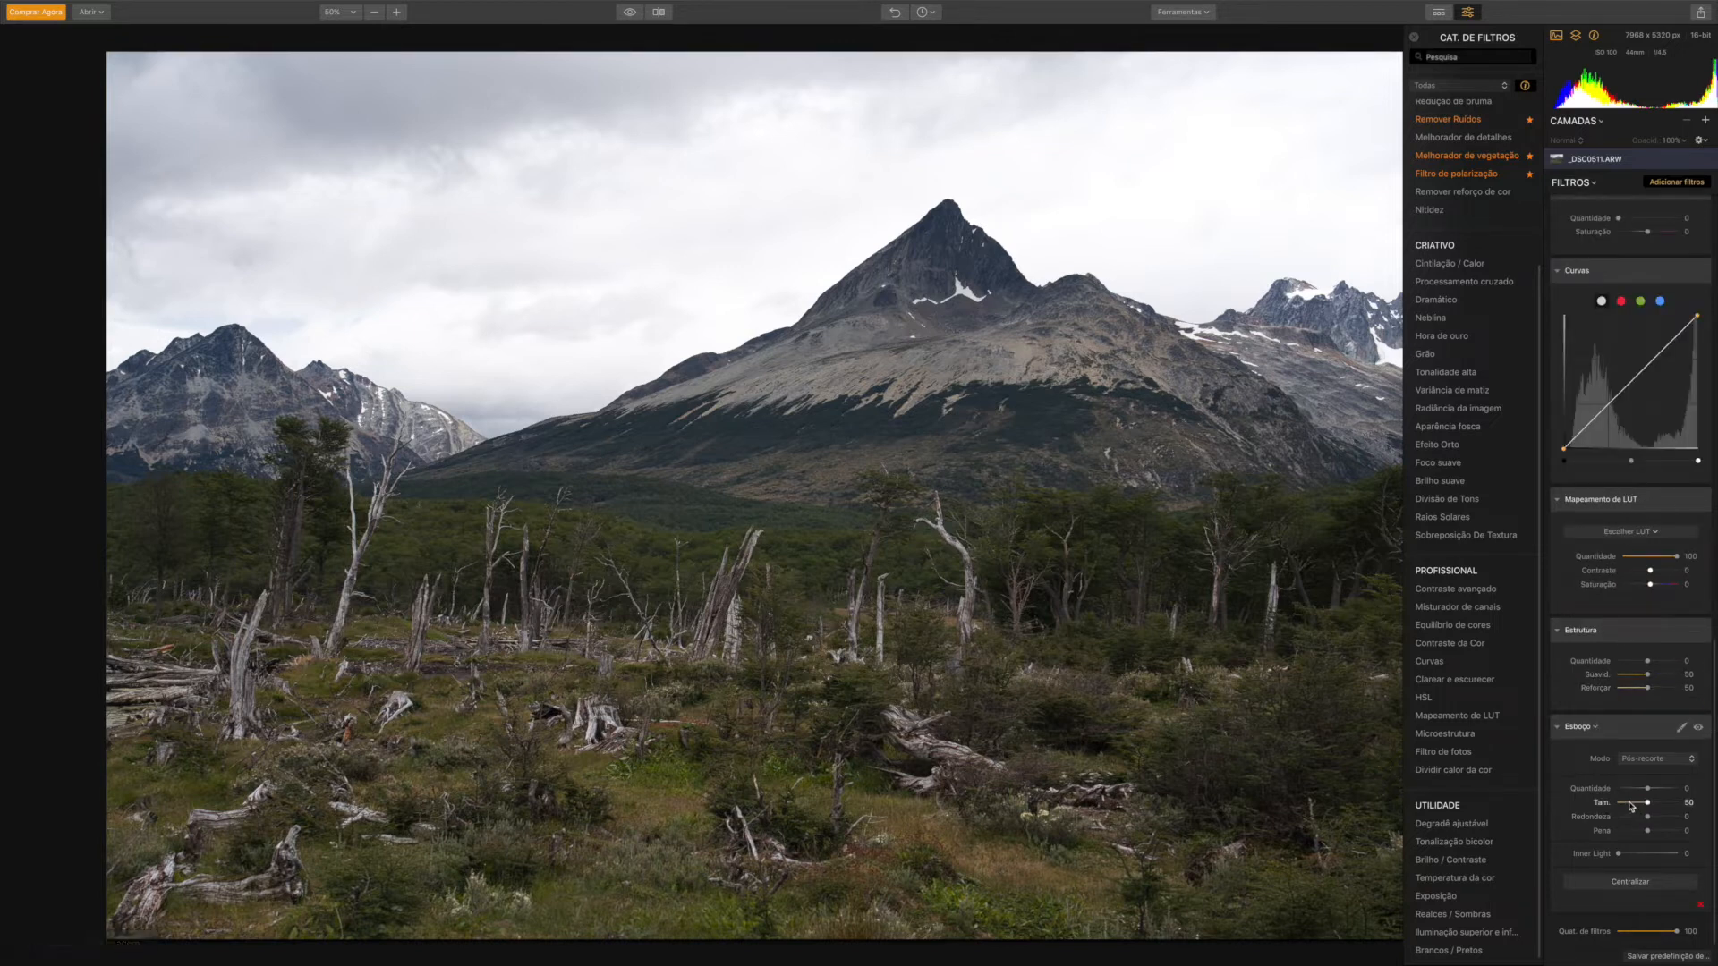
Step: Add the Dramático filter from the Criativo group of the catalogue and remove it again
{"action": "mouse_move", "coordinate": [1456, 607]}
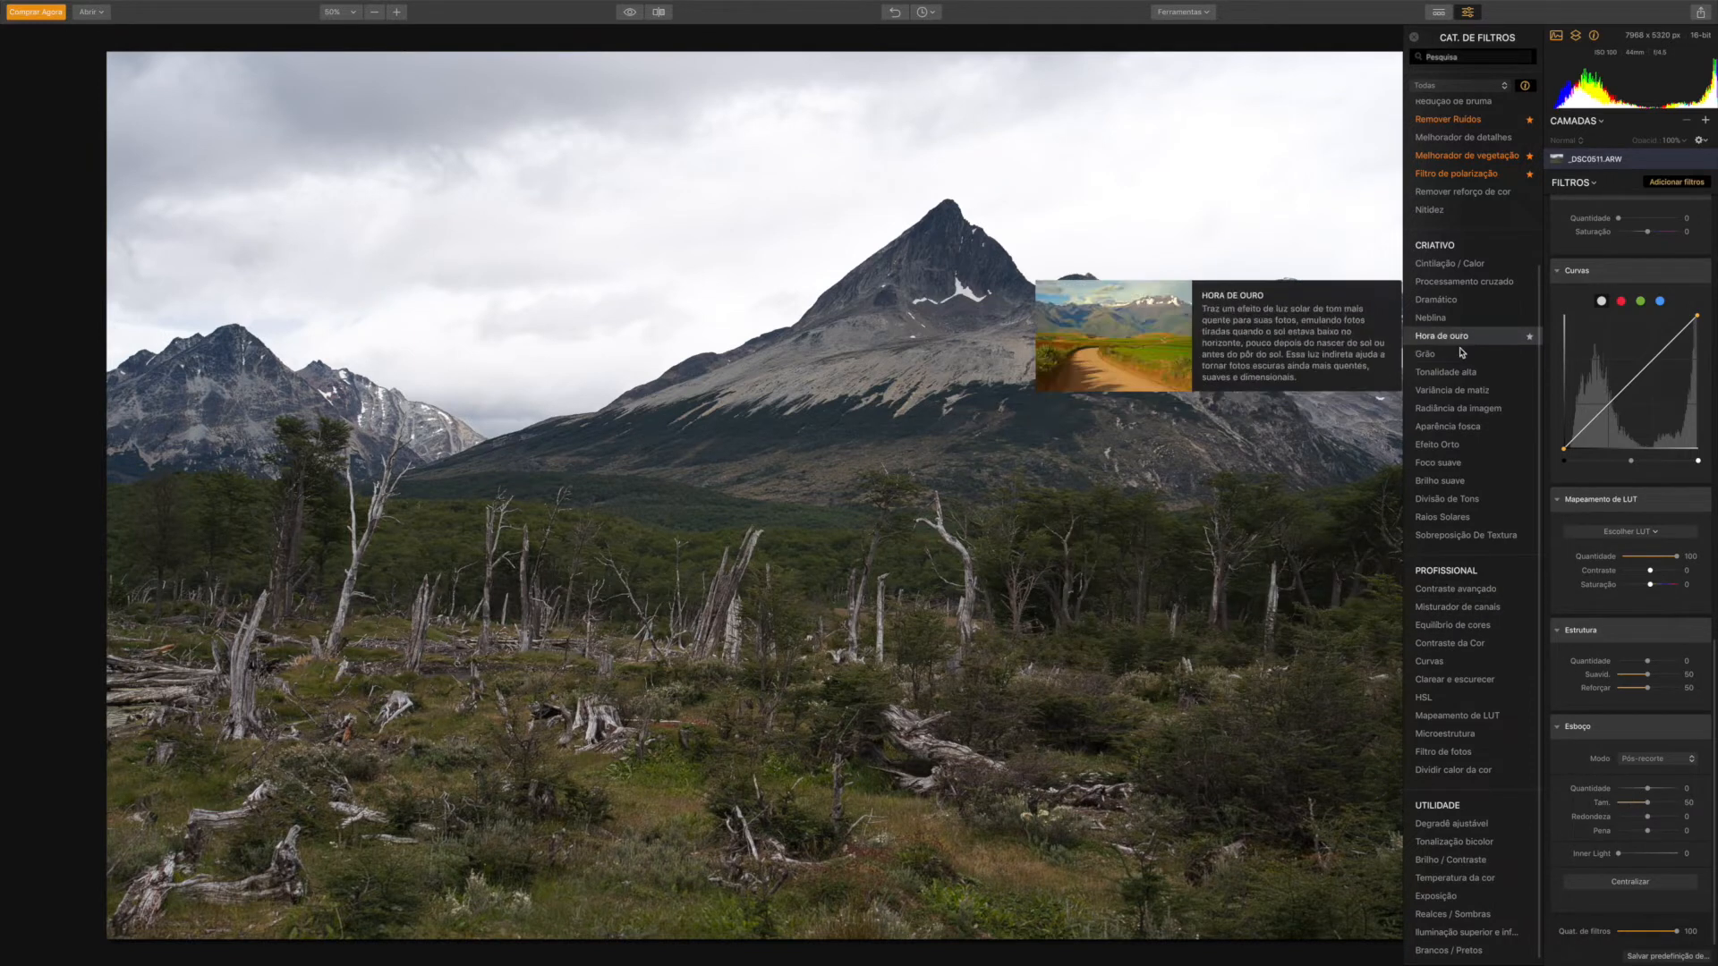
{"action": "scroll", "coordinate": [1454, 420], "scroll_direction": "up", "scroll_amount": 3}
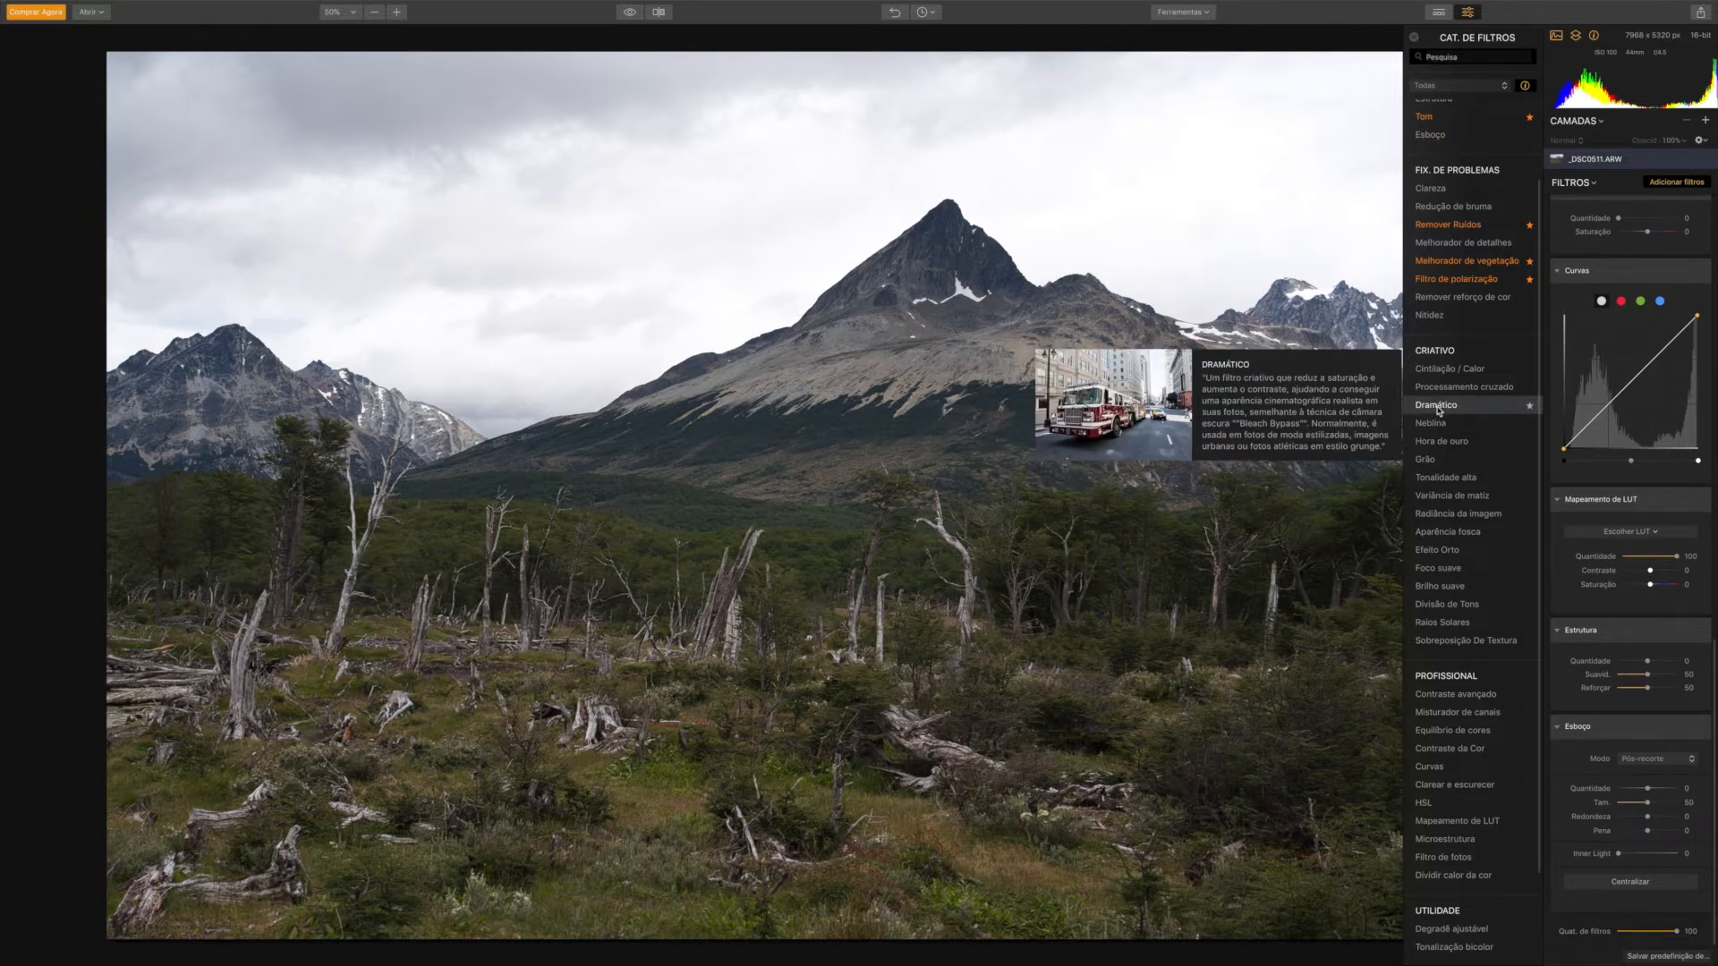
{"action": "left_click", "coordinate": [1437, 405]}
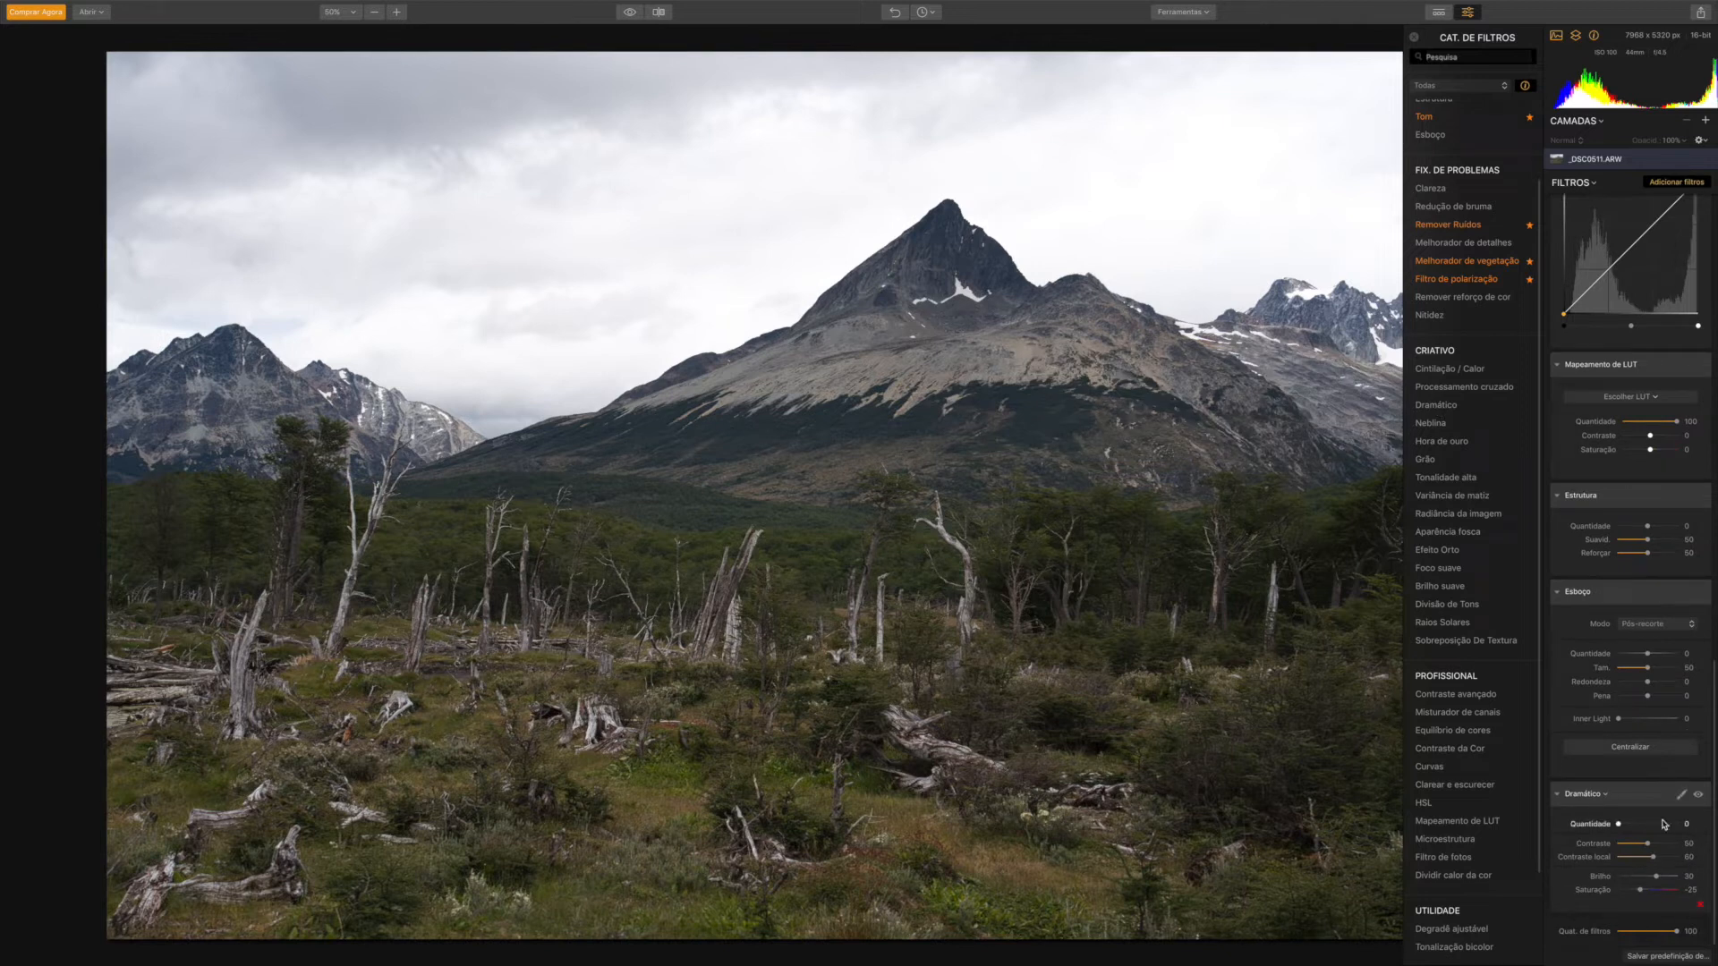
{"action": "mouse_move", "coordinate": [1702, 907]}
{"action": "left_click", "coordinate": [1701, 906]}
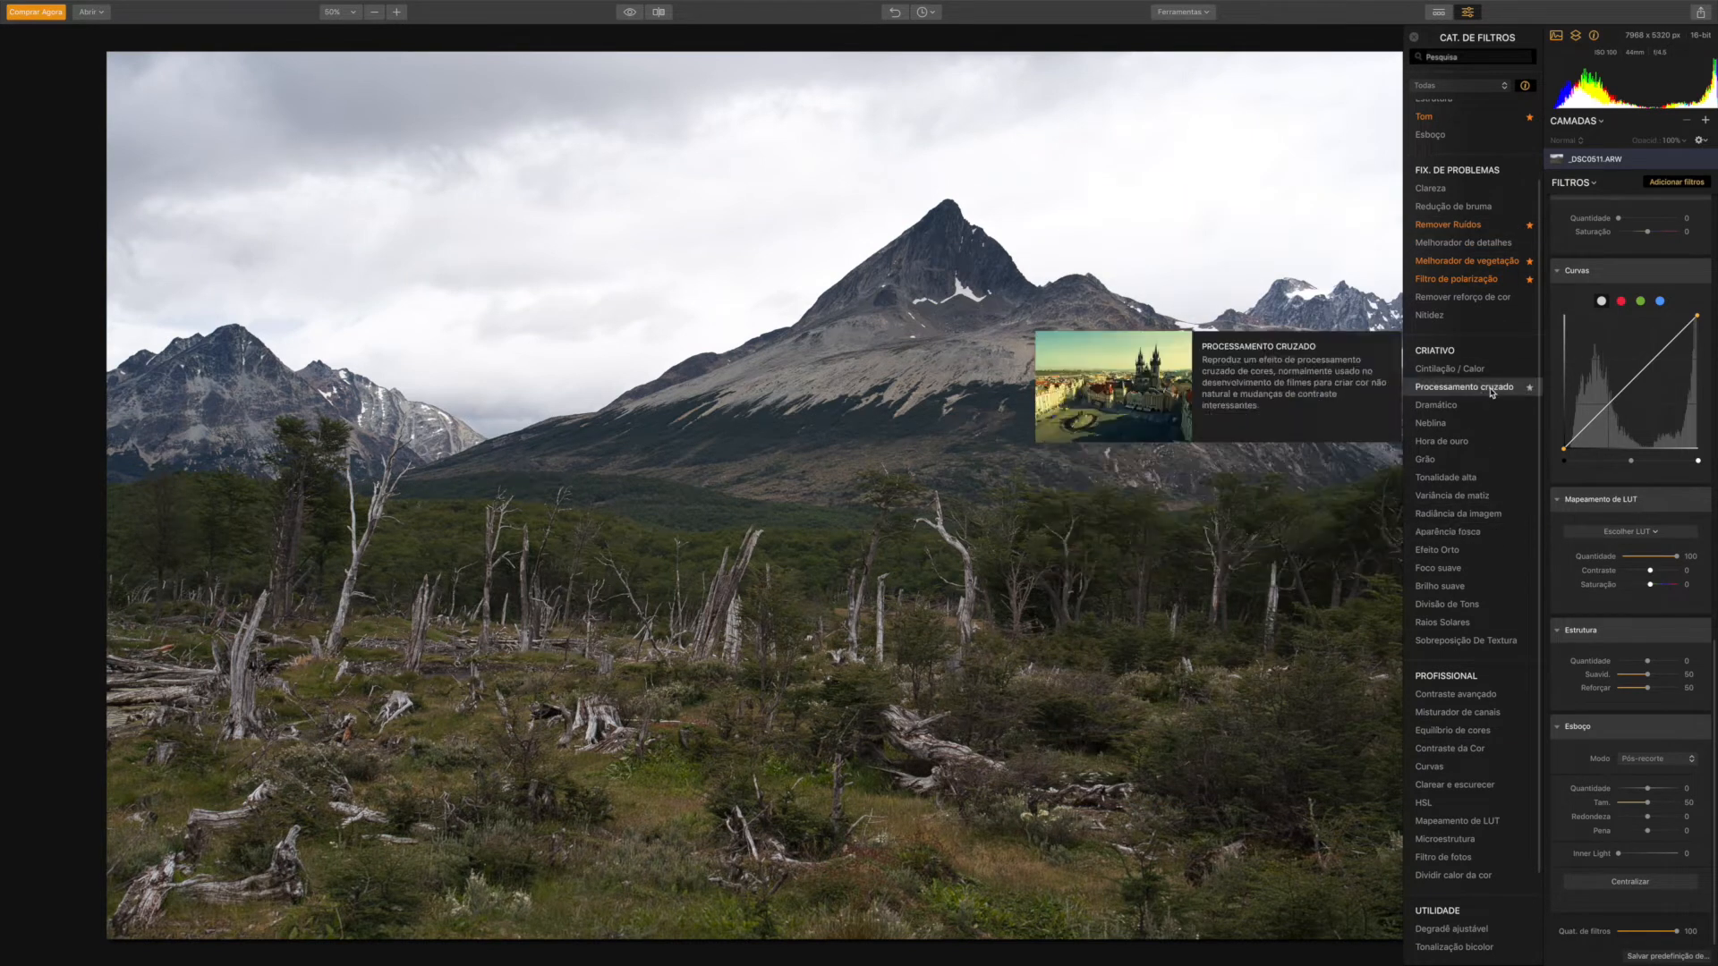
Step: Close the filter catalogue and clear the workspace of all its filters
{"action": "left_click", "coordinate": [1677, 182]}
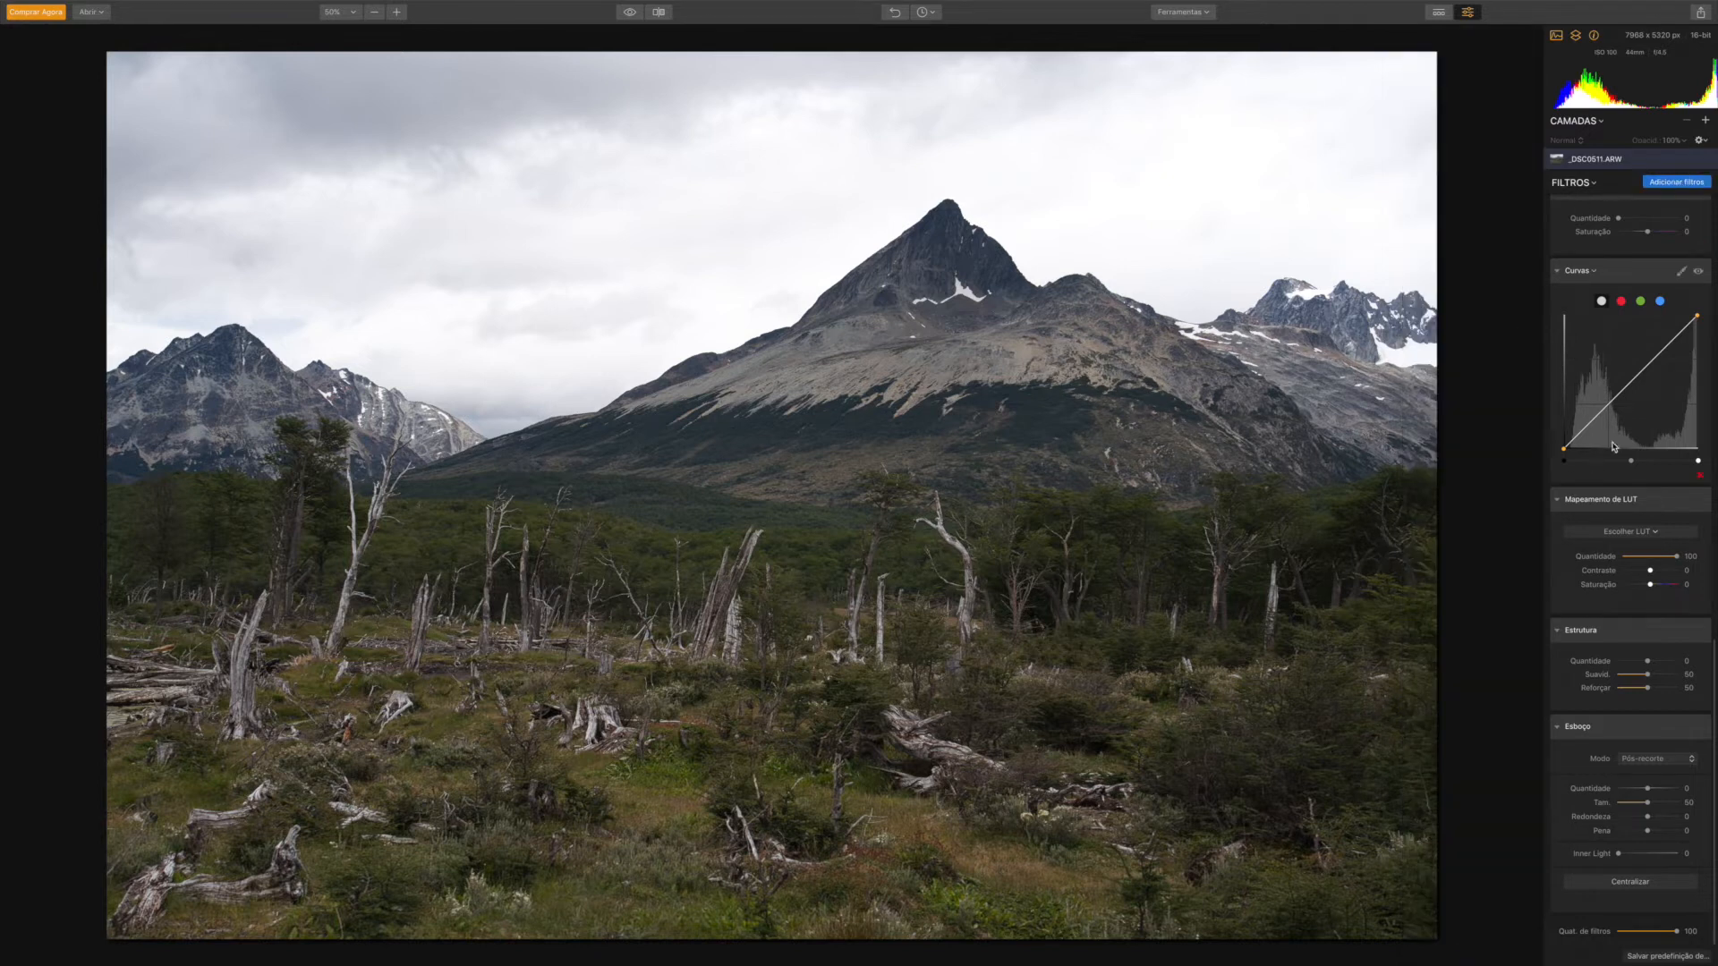
{"action": "scroll", "coordinate": [1635, 425], "scroll_direction": "up", "scroll_amount": 10}
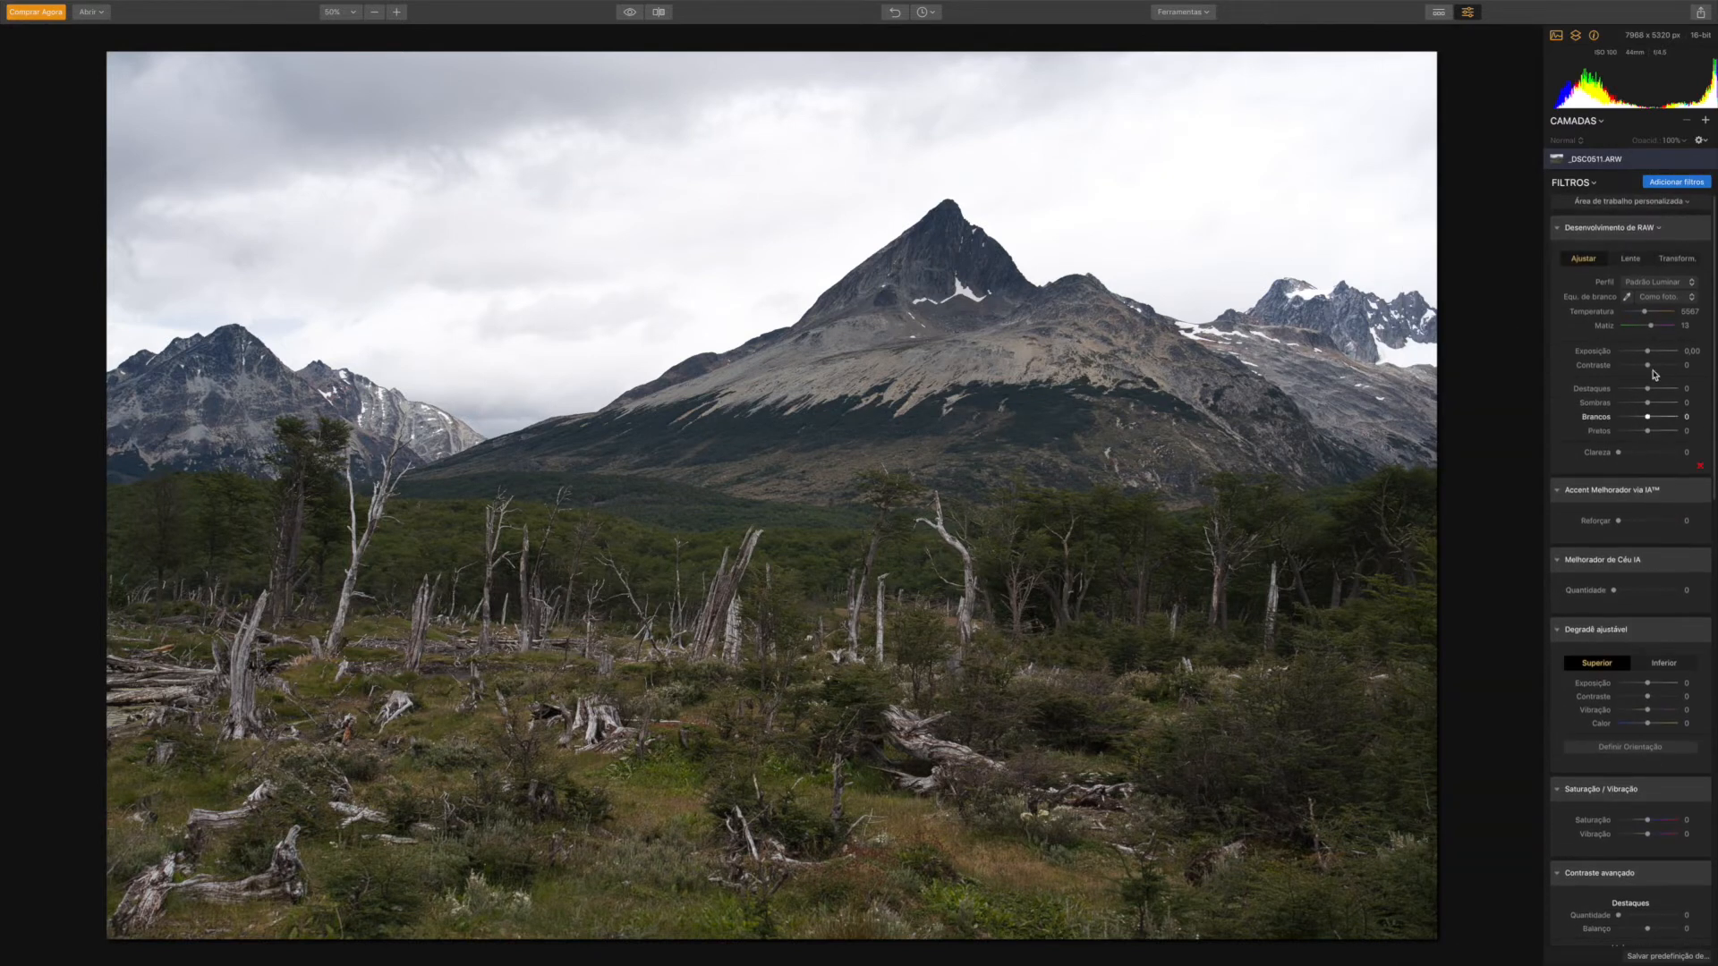
{"action": "left_click", "coordinate": [1631, 206]}
{"action": "left_click", "coordinate": [1615, 221]}
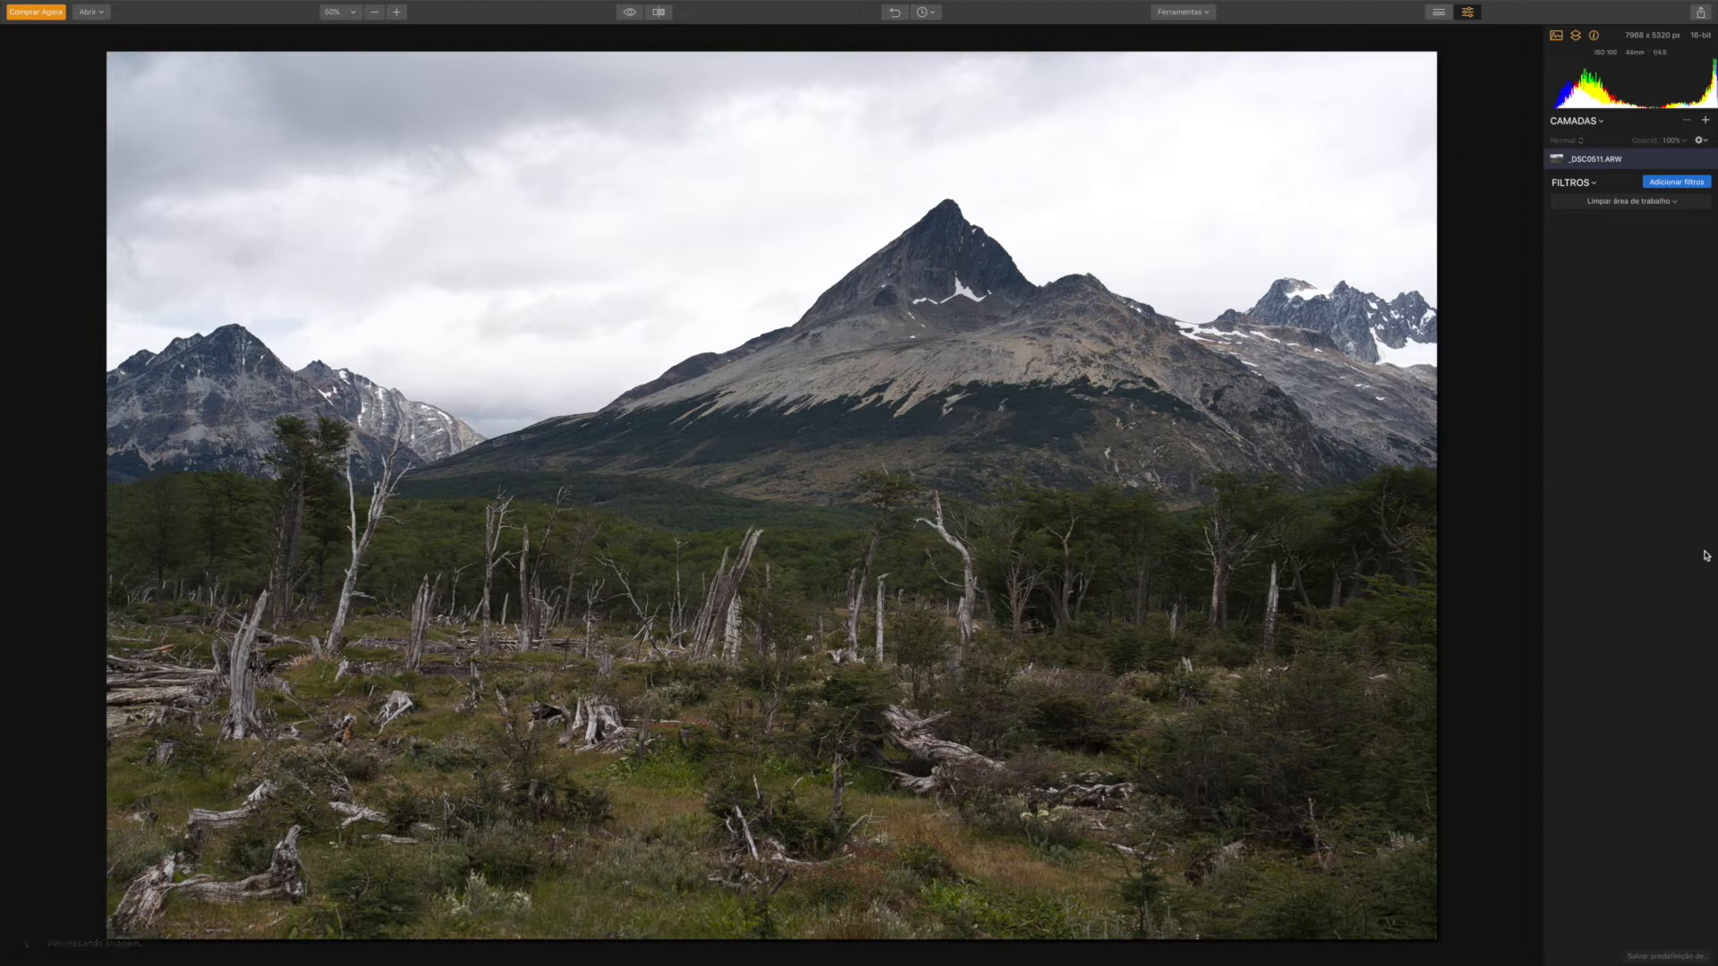
Step: Add the Tom, Remover Ruídos, Melhorador de vegetação and Filtro de polarização filters from the filter catalogue to the empty workspace
{"action": "left_click", "coordinate": [1677, 183]}
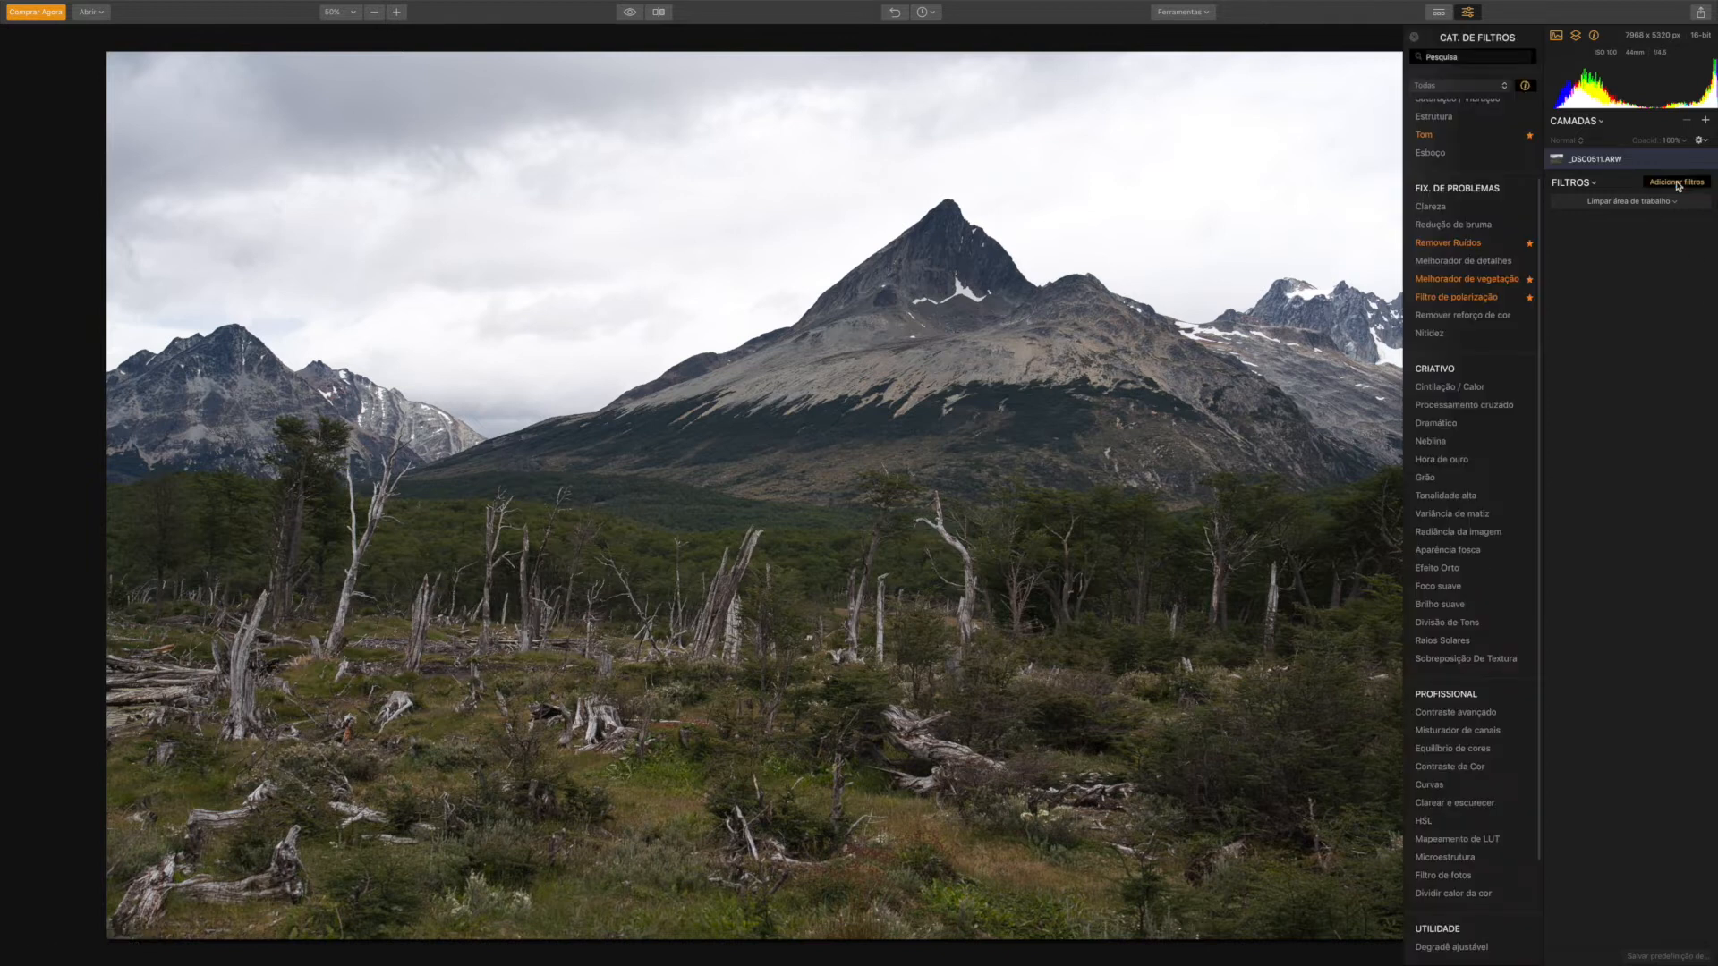
{"action": "left_click", "coordinate": [1434, 138]}
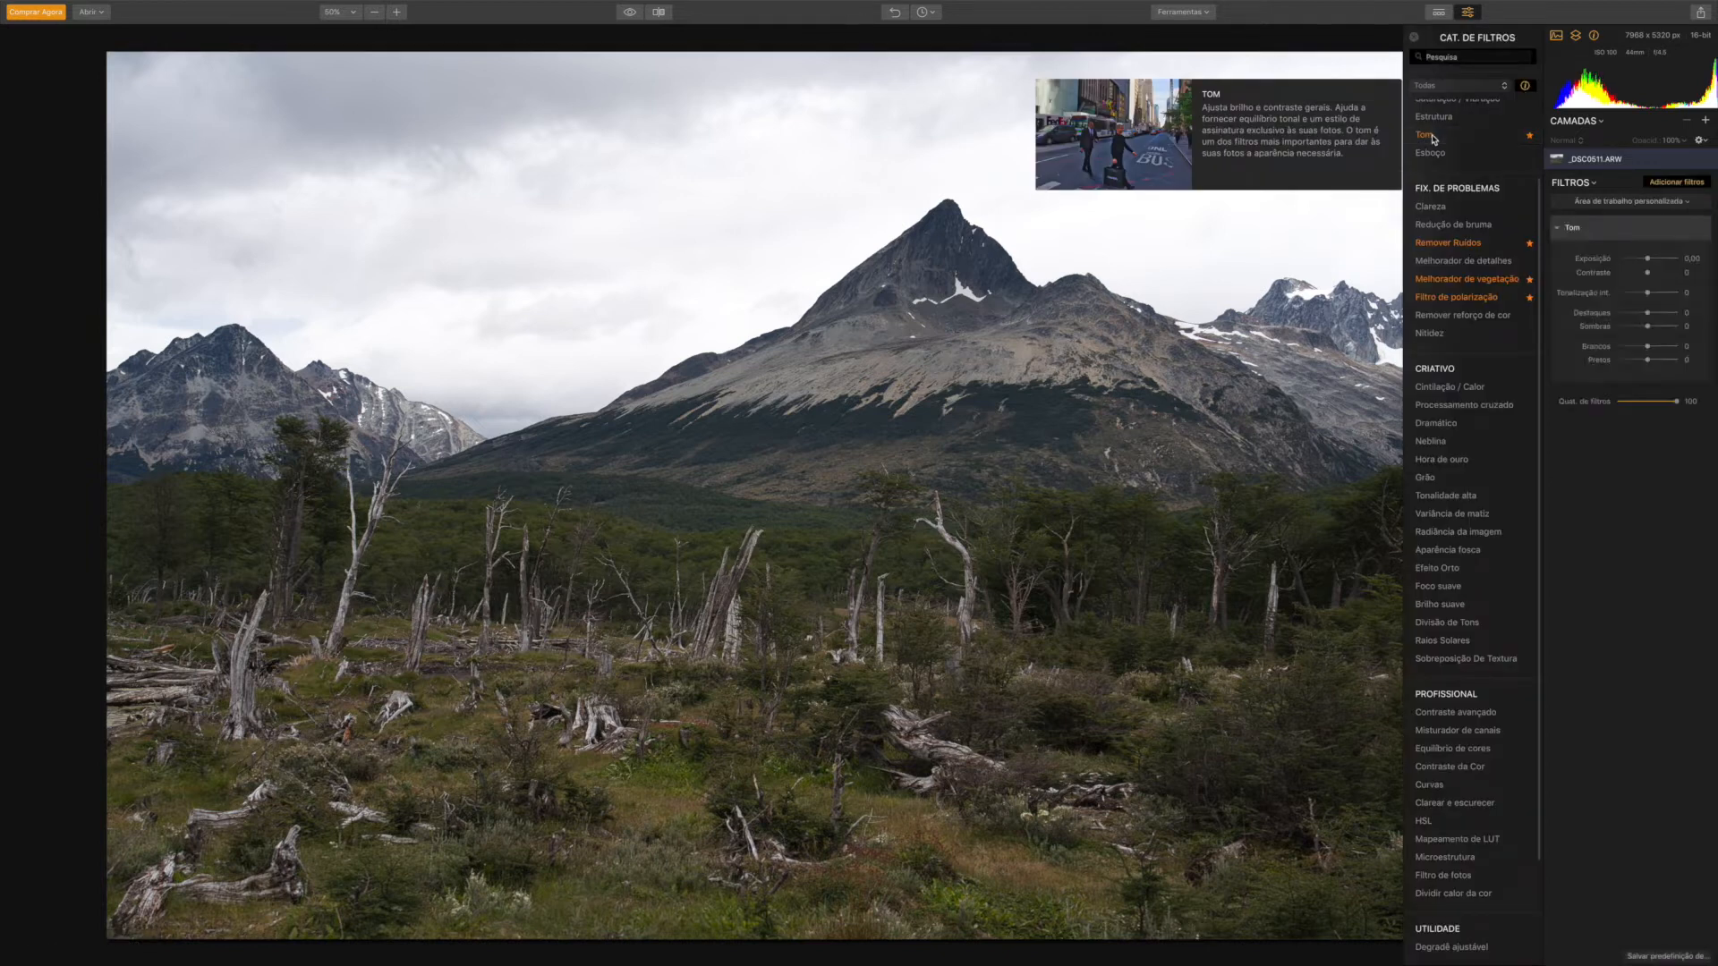
{"action": "left_click", "coordinate": [1442, 246]}
{"action": "left_click", "coordinate": [1442, 279]}
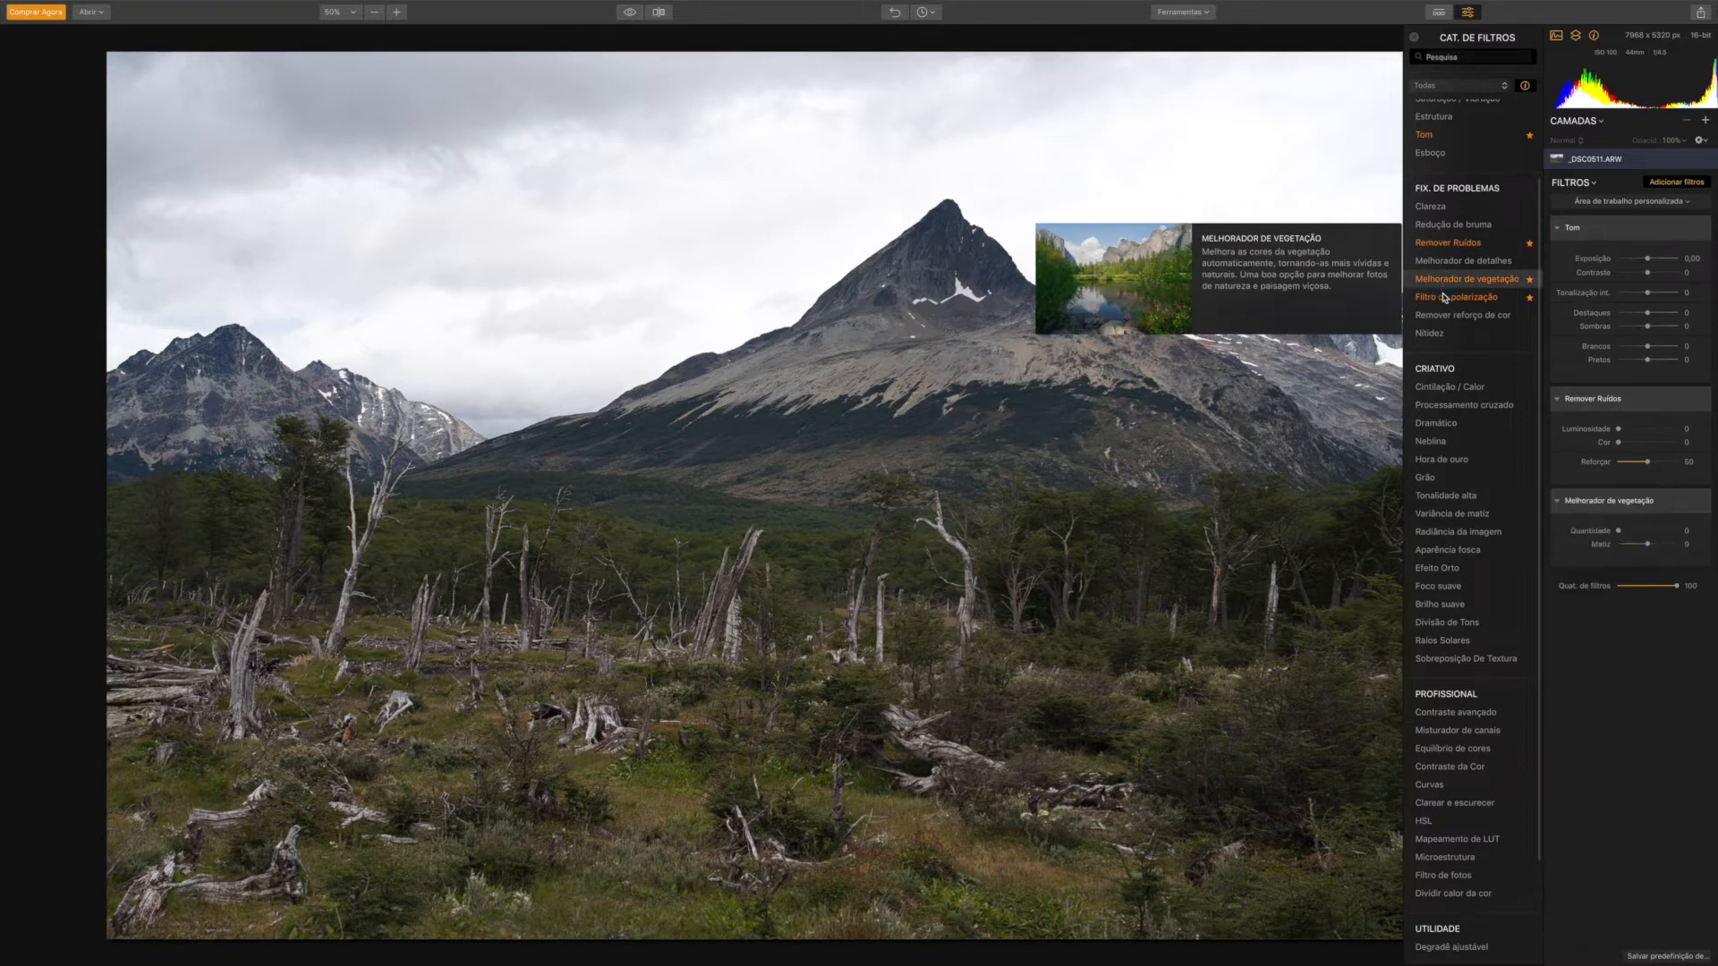
{"action": "left_click", "coordinate": [1444, 298]}
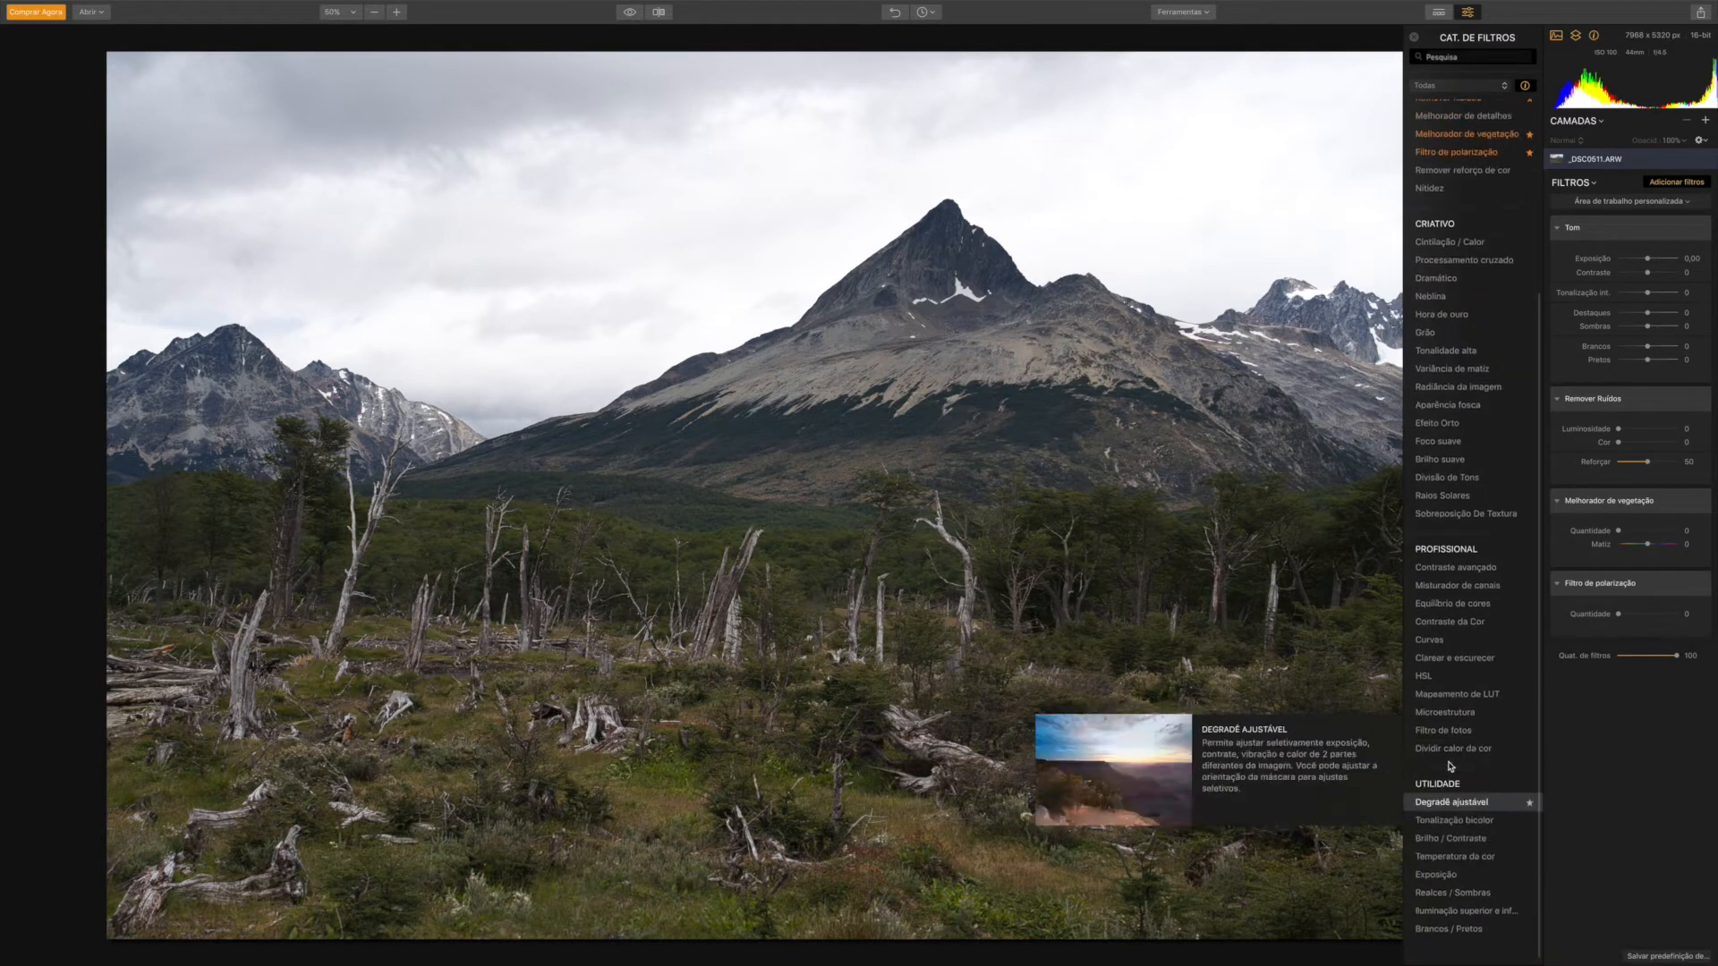
Step: Add the Melhorador de Céu IA and Accent Melhorador via IA filters from the Essencial group
{"action": "scroll", "coordinate": [1474, 141], "scroll_direction": "up", "scroll_amount": 3}
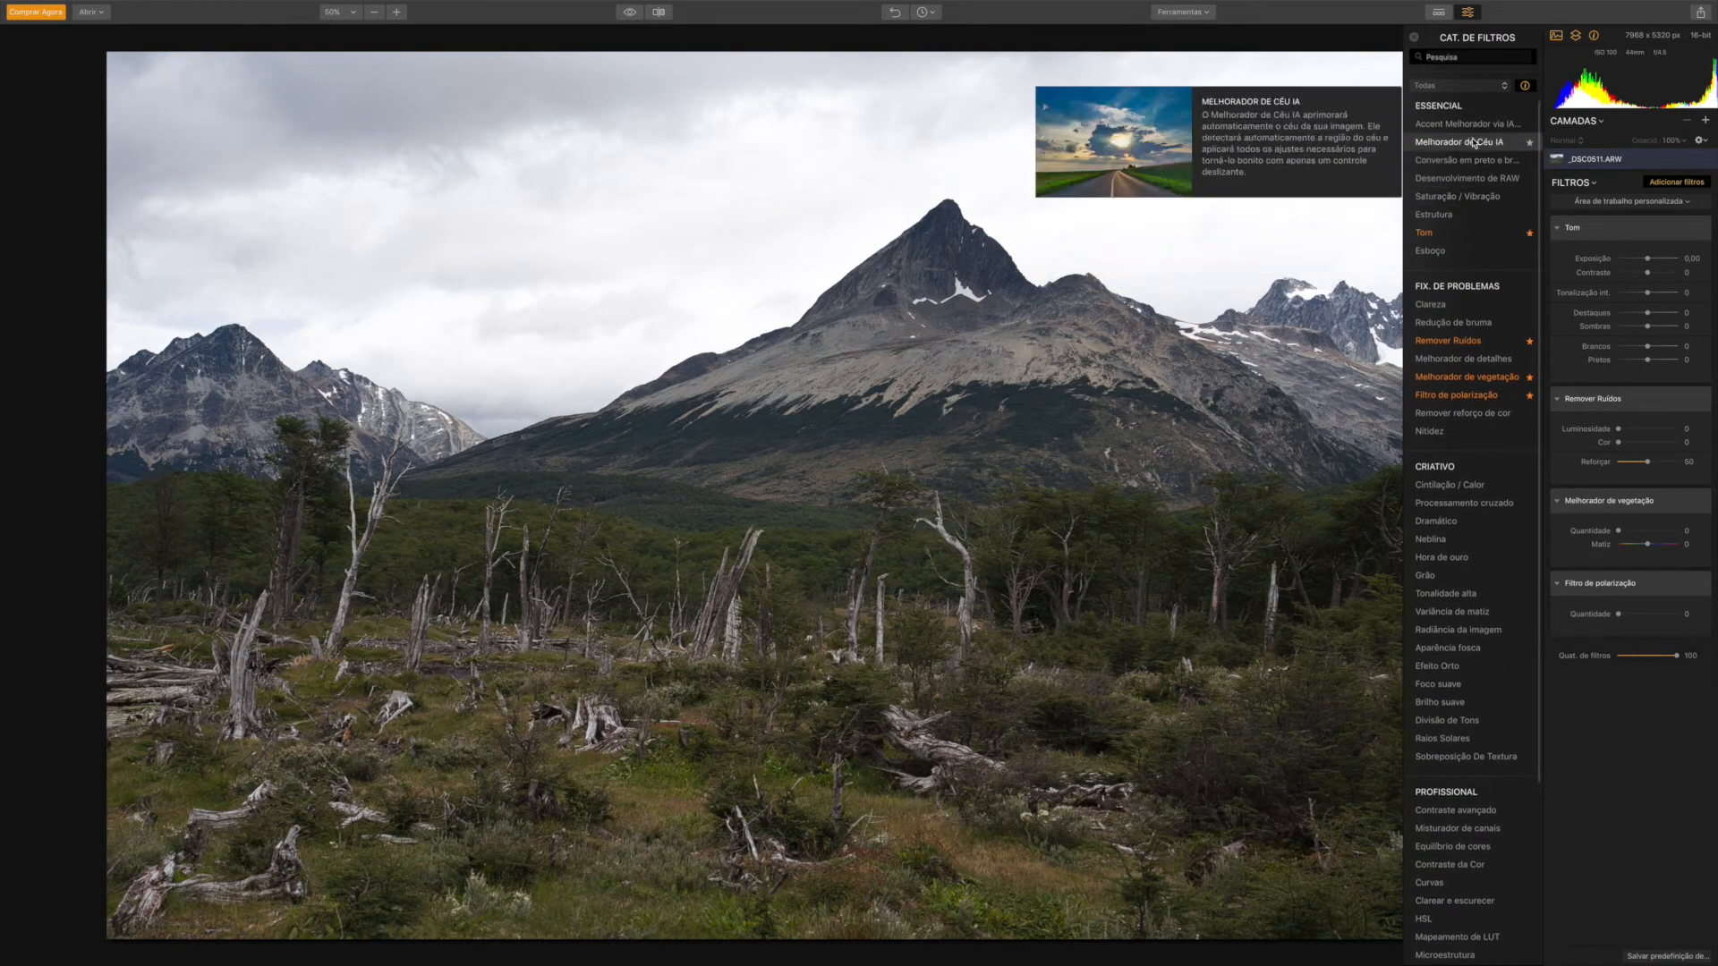
{"action": "left_click", "coordinate": [1473, 143]}
{"action": "left_click", "coordinate": [1465, 128]}
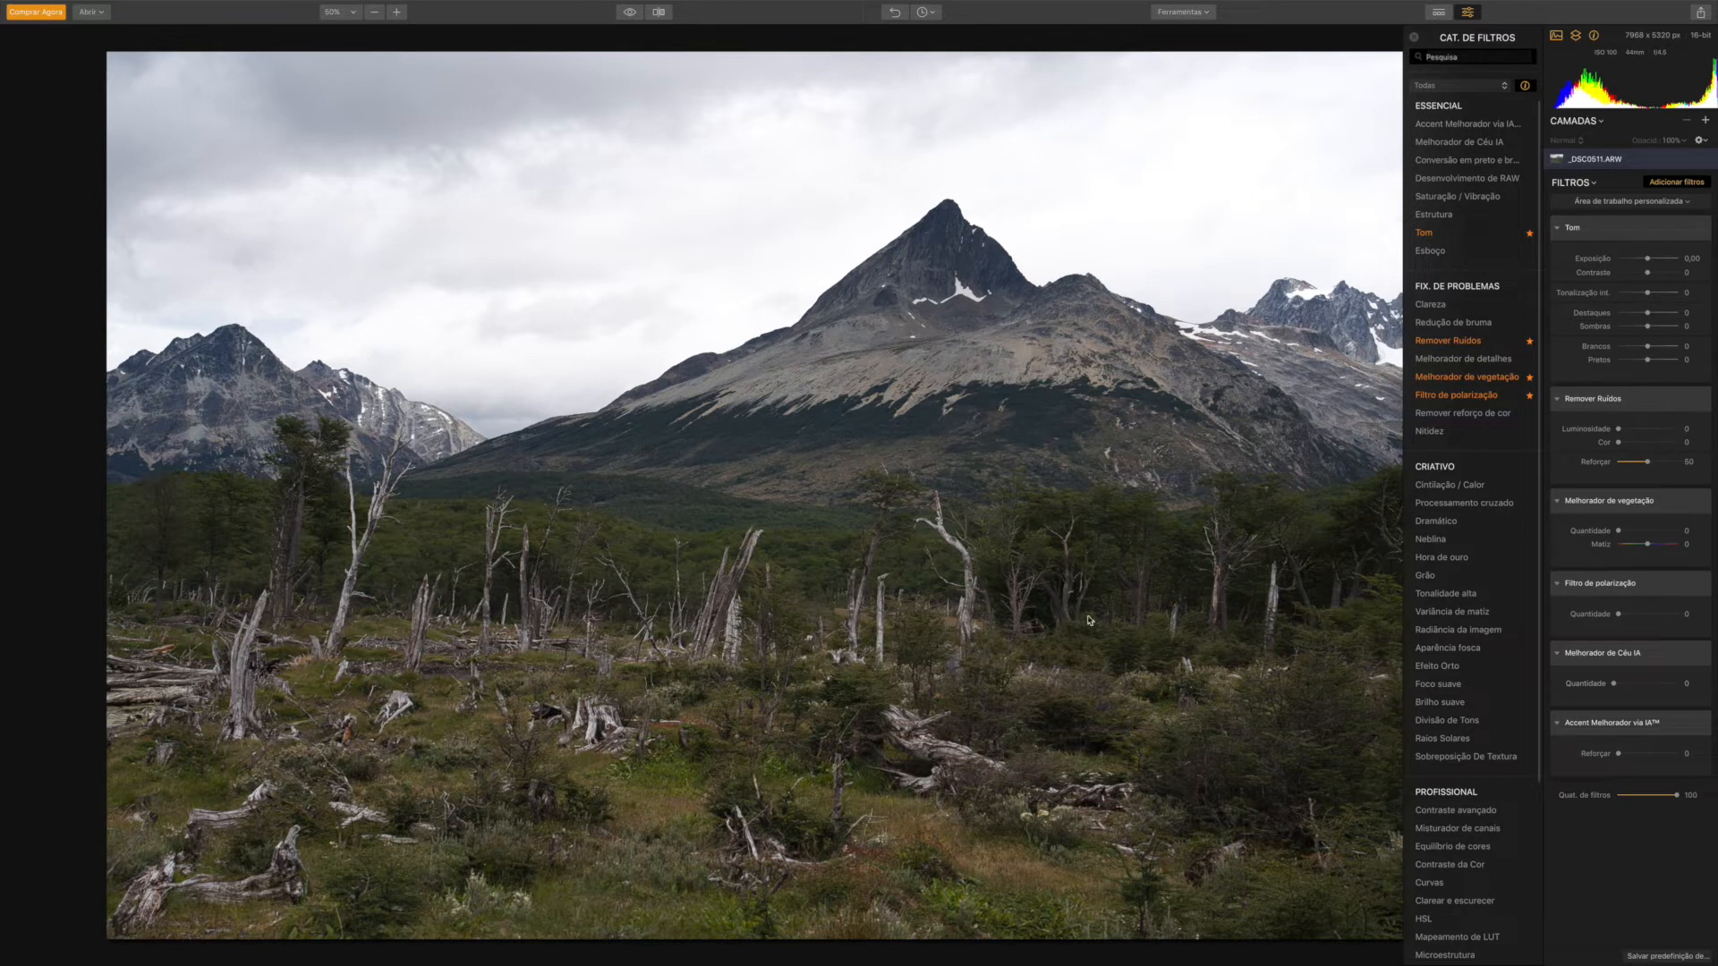
Step: Load the Paisagem workspace in place of the custom one, review its filters and close the filter catalogue
{"action": "left_click", "coordinate": [1647, 203]}
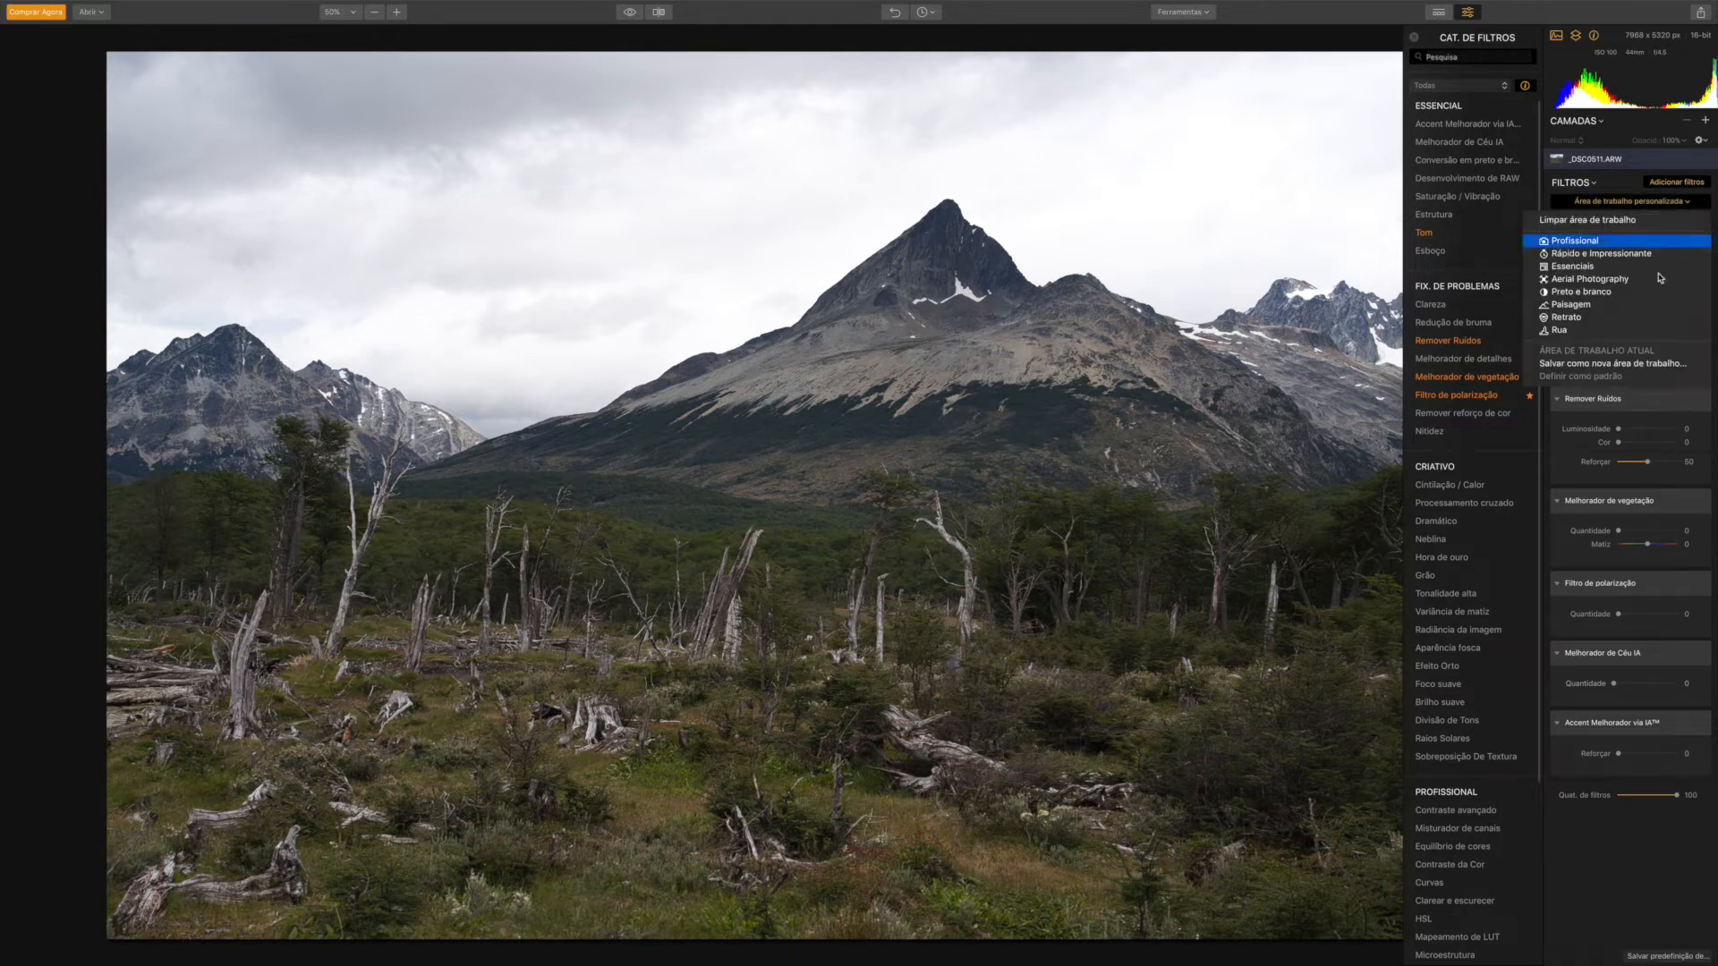
{"action": "left_click", "coordinate": [1574, 305]}
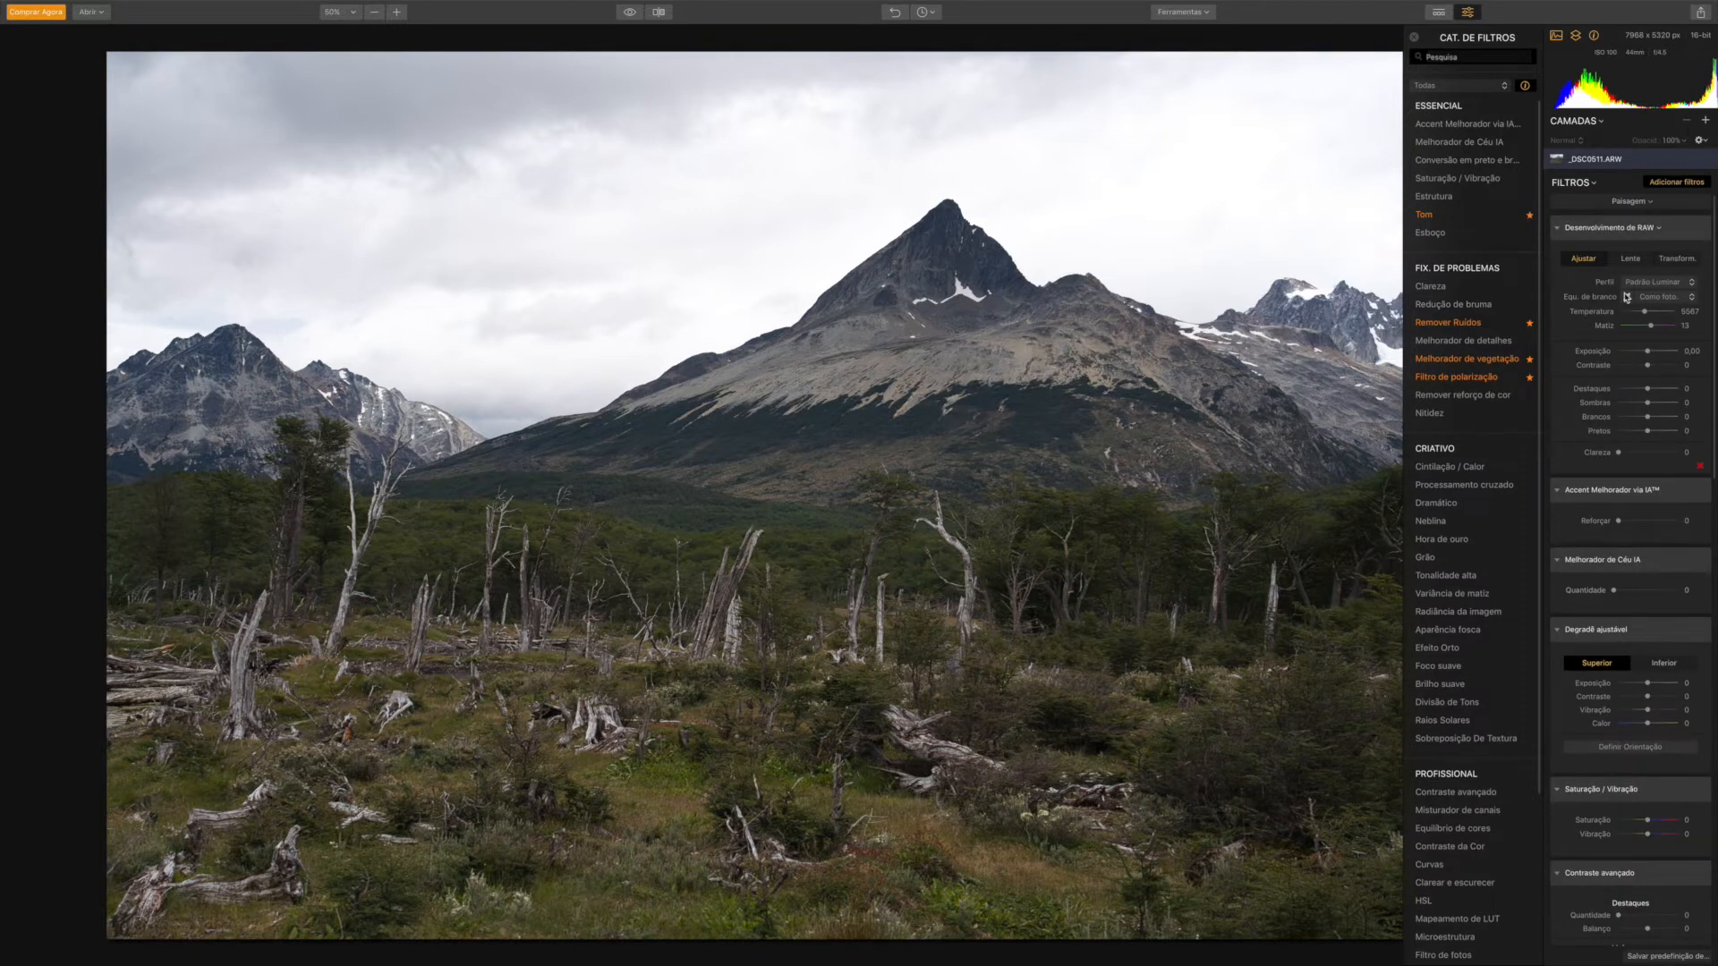
{"action": "scroll", "coordinate": [1626, 592], "scroll_direction": "down", "scroll_amount": 10}
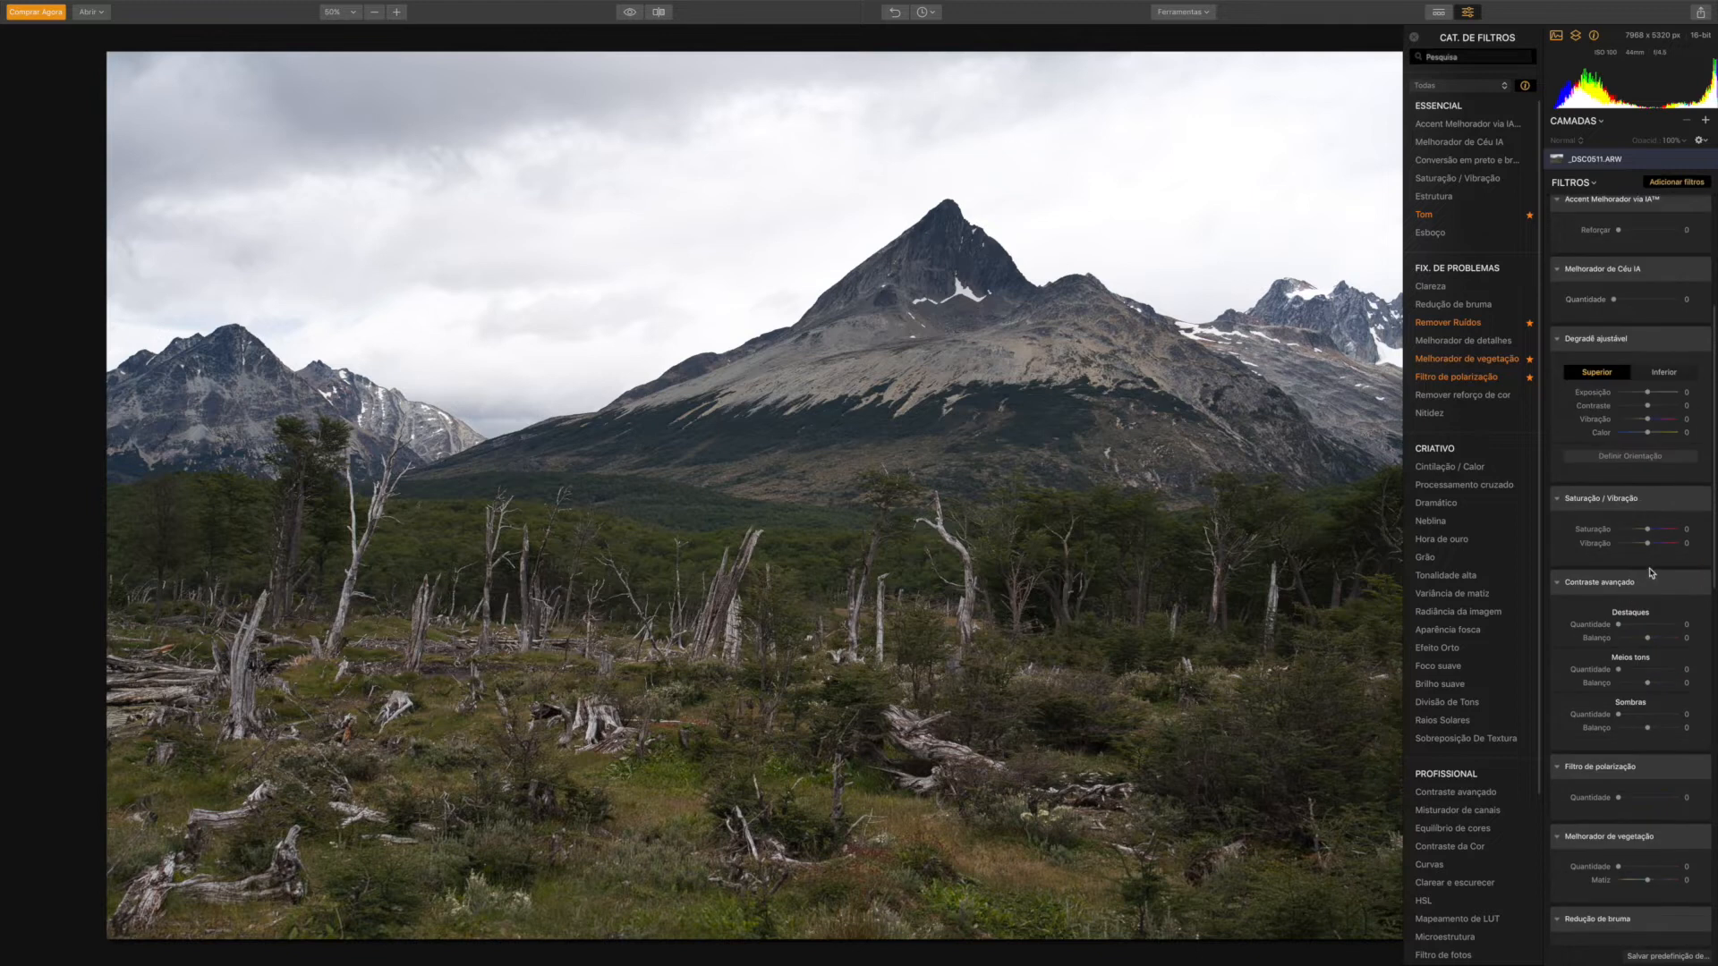
{"action": "scroll", "coordinate": [1651, 573], "scroll_direction": "up", "scroll_amount": 10}
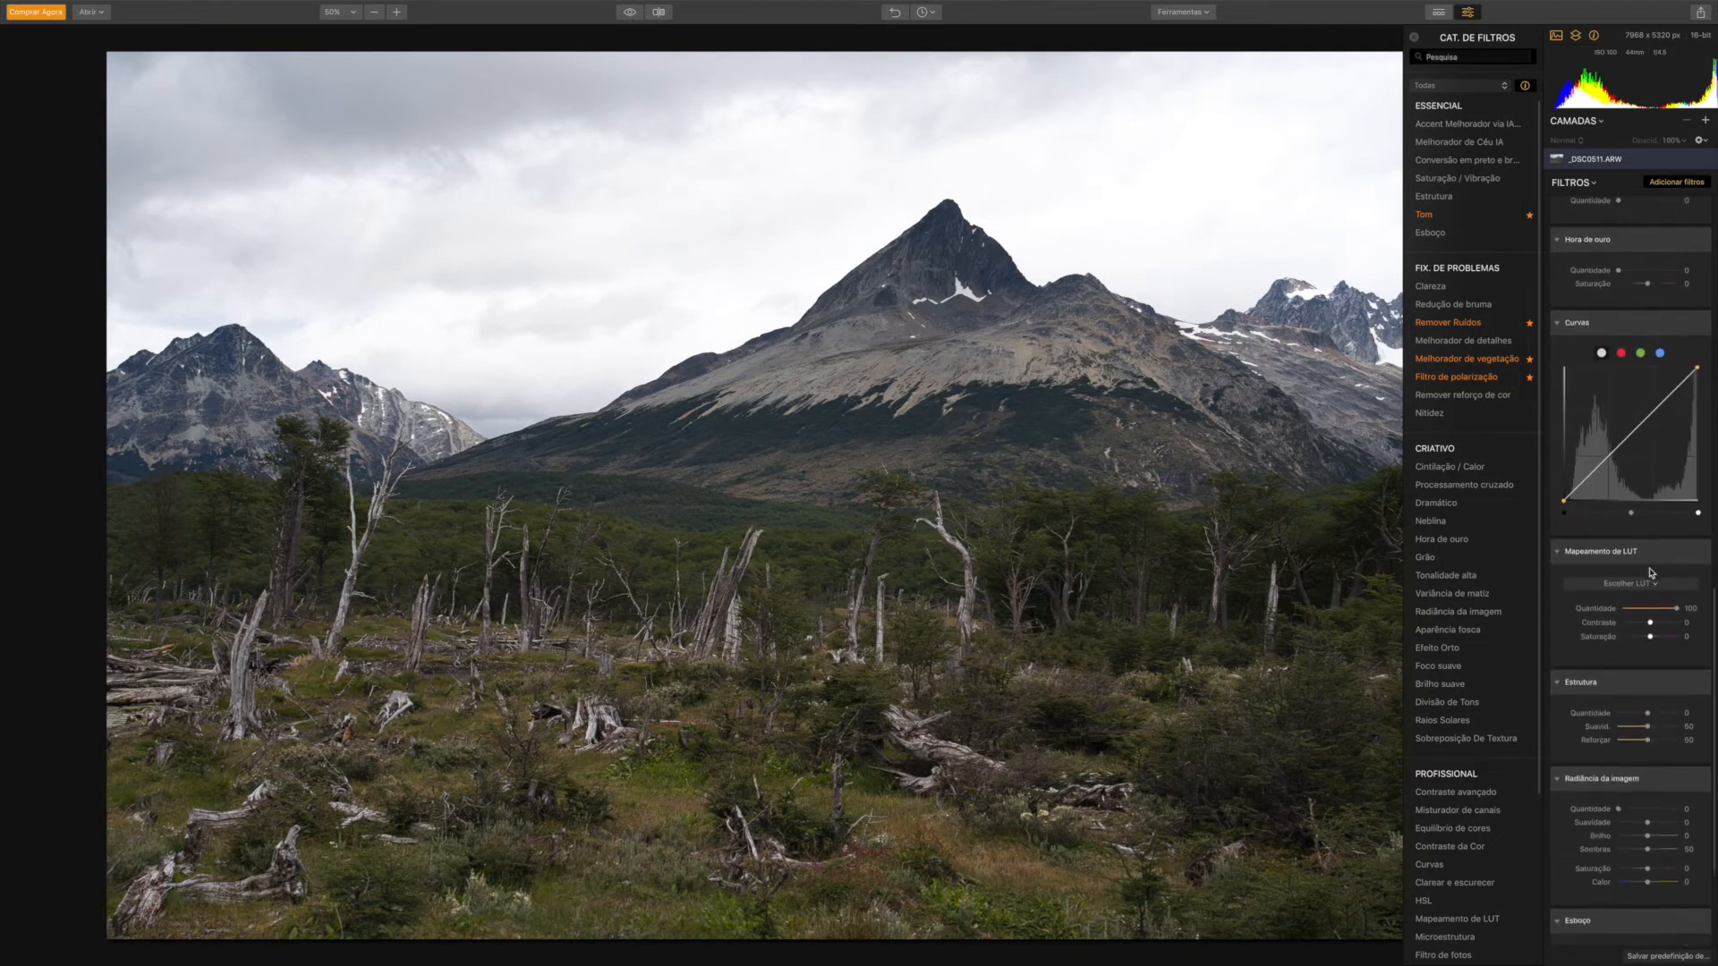
{"action": "scroll", "coordinate": [1652, 569], "scroll_direction": "up", "scroll_amount": 3}
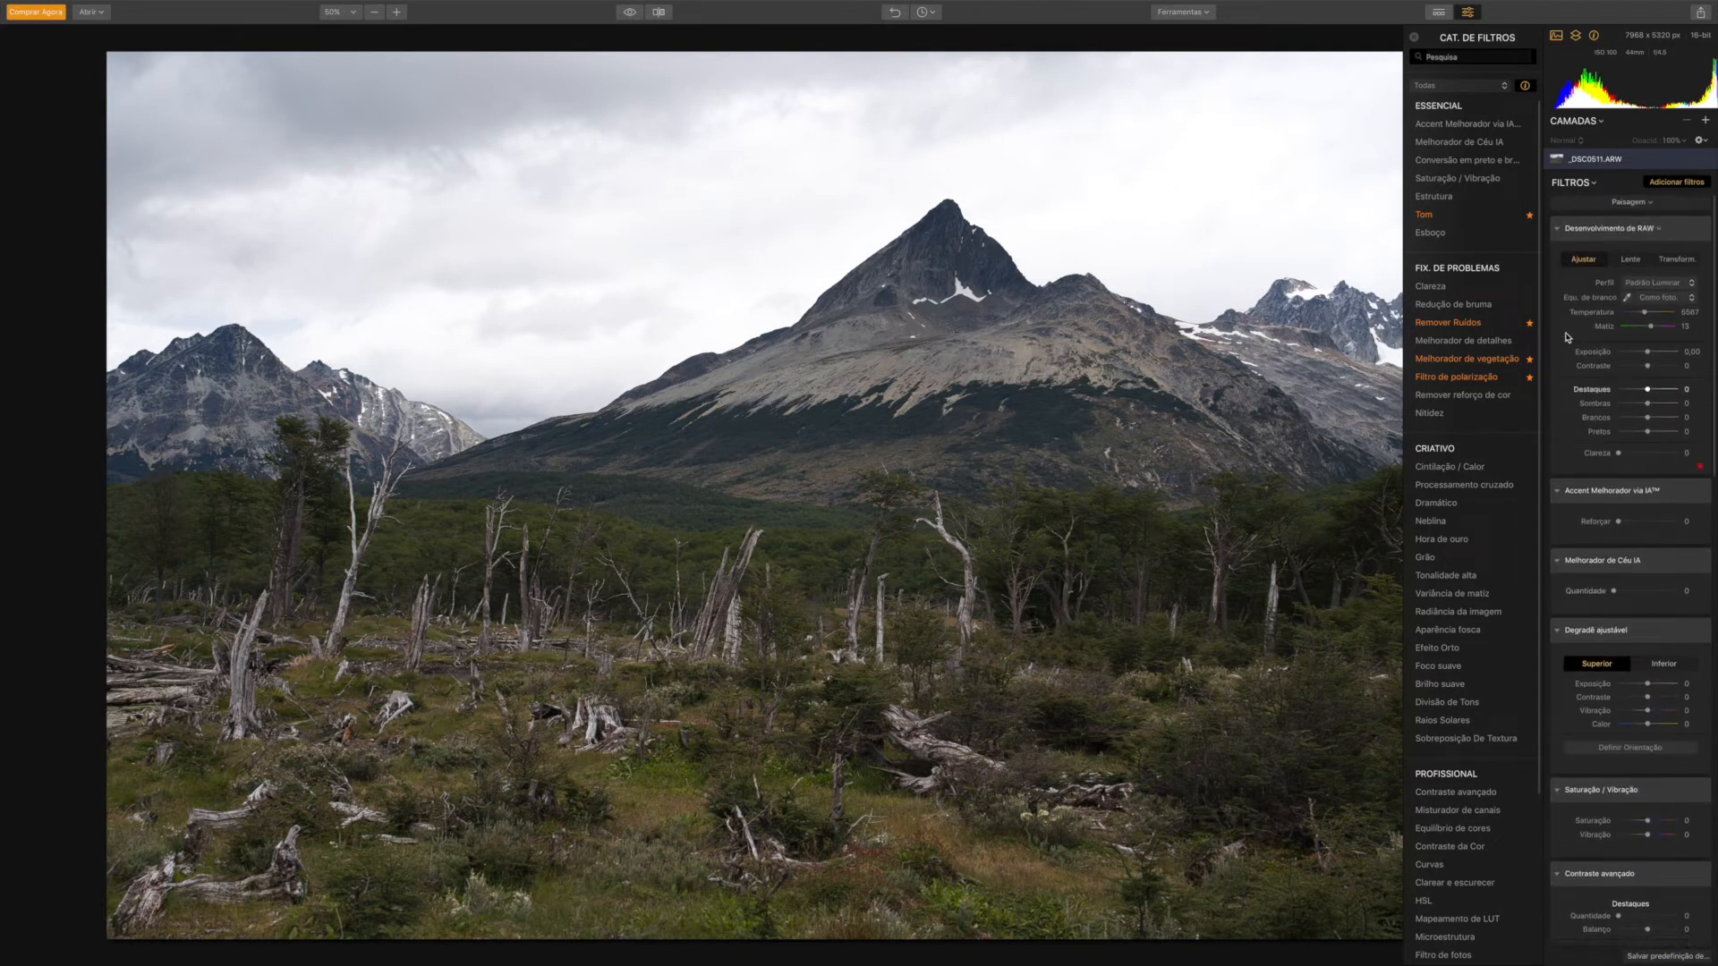
{"action": "left_click", "coordinate": [1687, 182]}
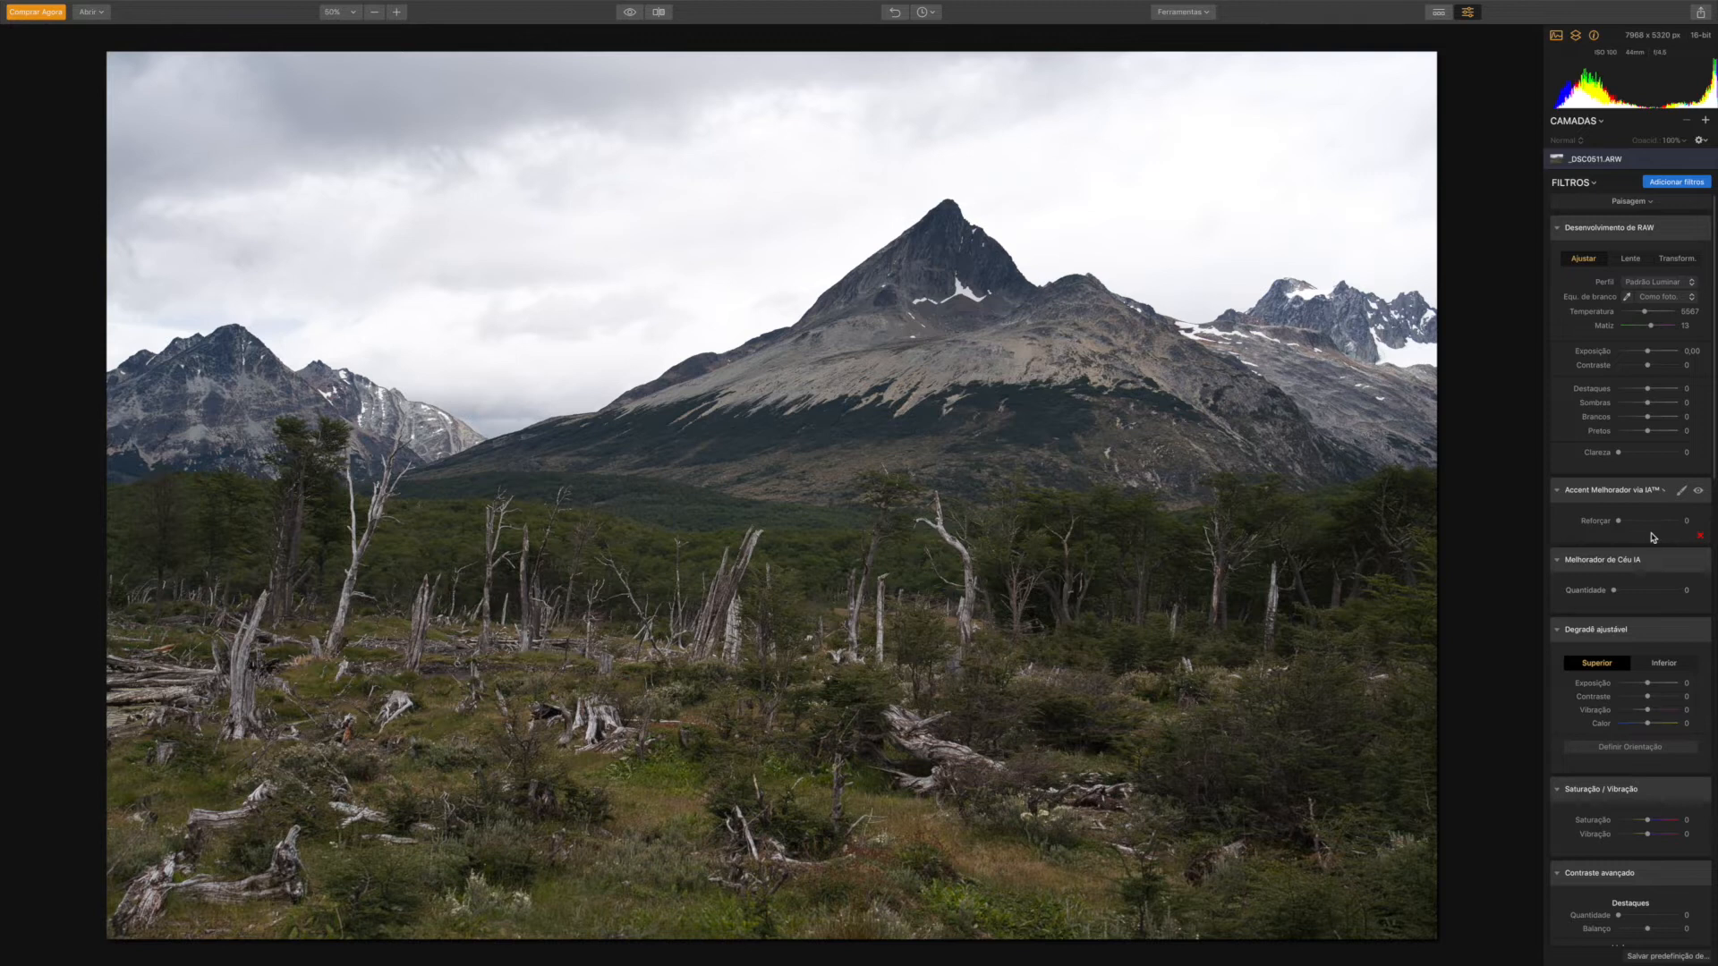
Step: Set the Melhorador de Céu IA amount to 100 and the Accent Melhorador via IA boost to 50
{"action": "scroll", "coordinate": [1652, 537], "scroll_direction": "down", "scroll_amount": 2}
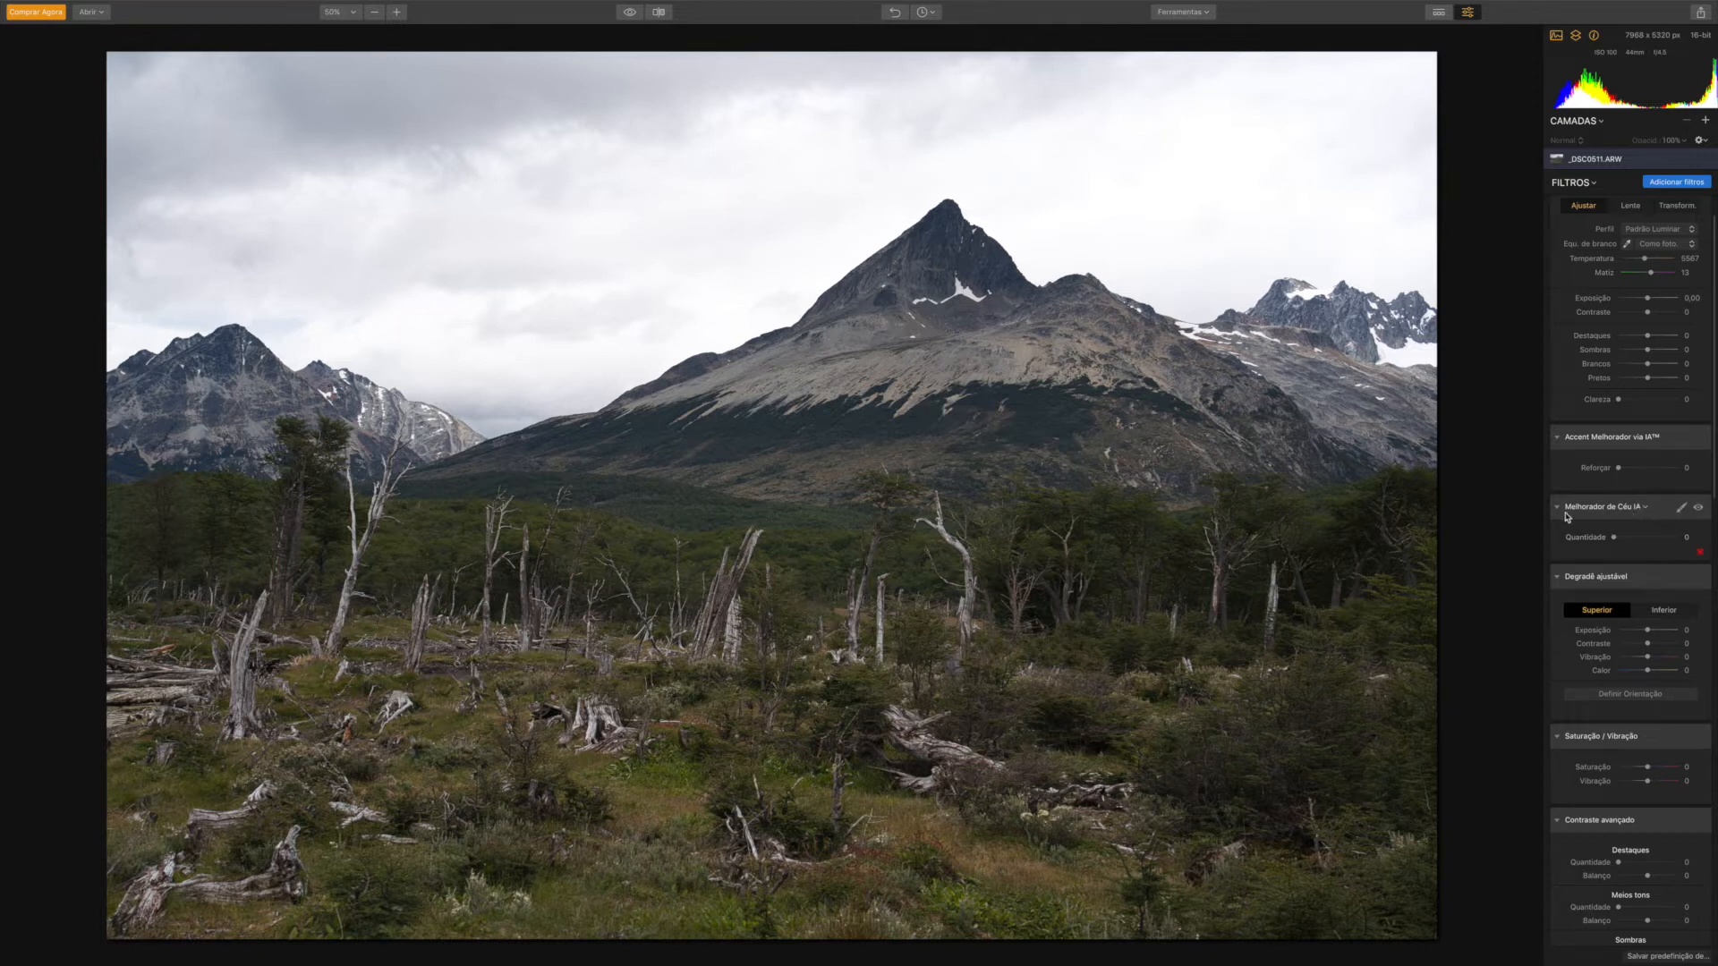
{"action": "left_click_drag", "start_coordinate": [1615, 537], "coordinate": [1708, 541]}
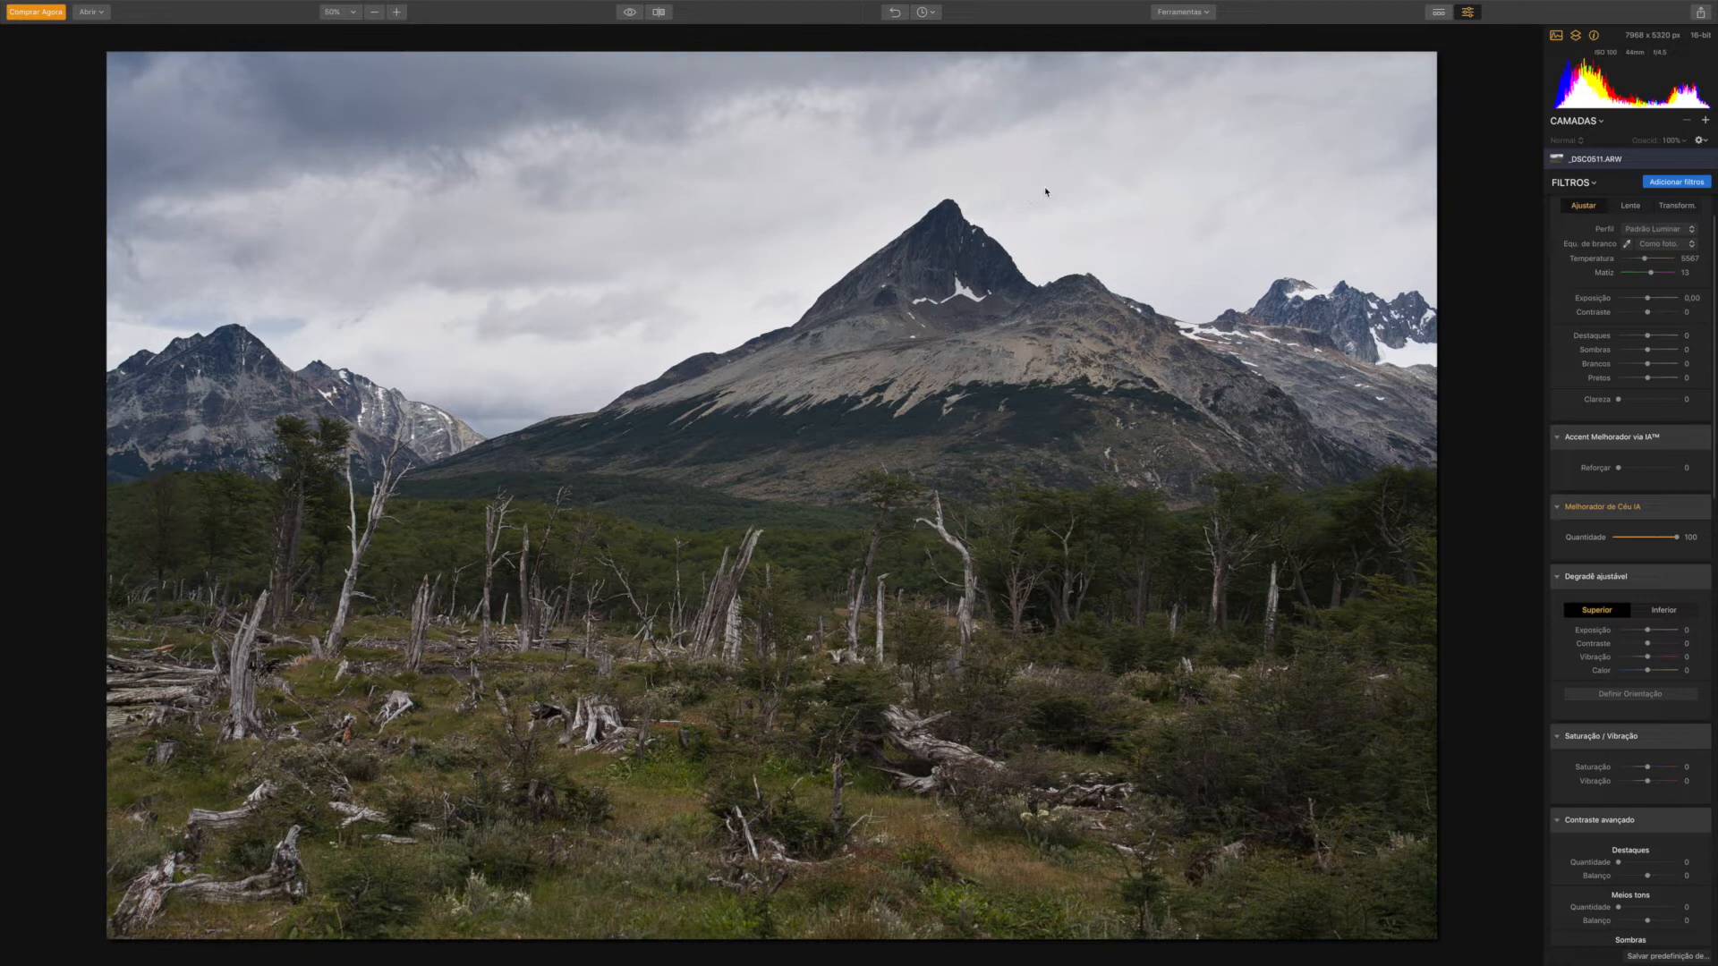
{"action": "mouse_move", "coordinate": [1675, 536]}
{"action": "left_mouse_down"}
{"action": "mouse_move", "coordinate": [1580, 537]}
{"action": "mouse_move", "coordinate": [1678, 540]}
{"action": "left_mouse_up"}
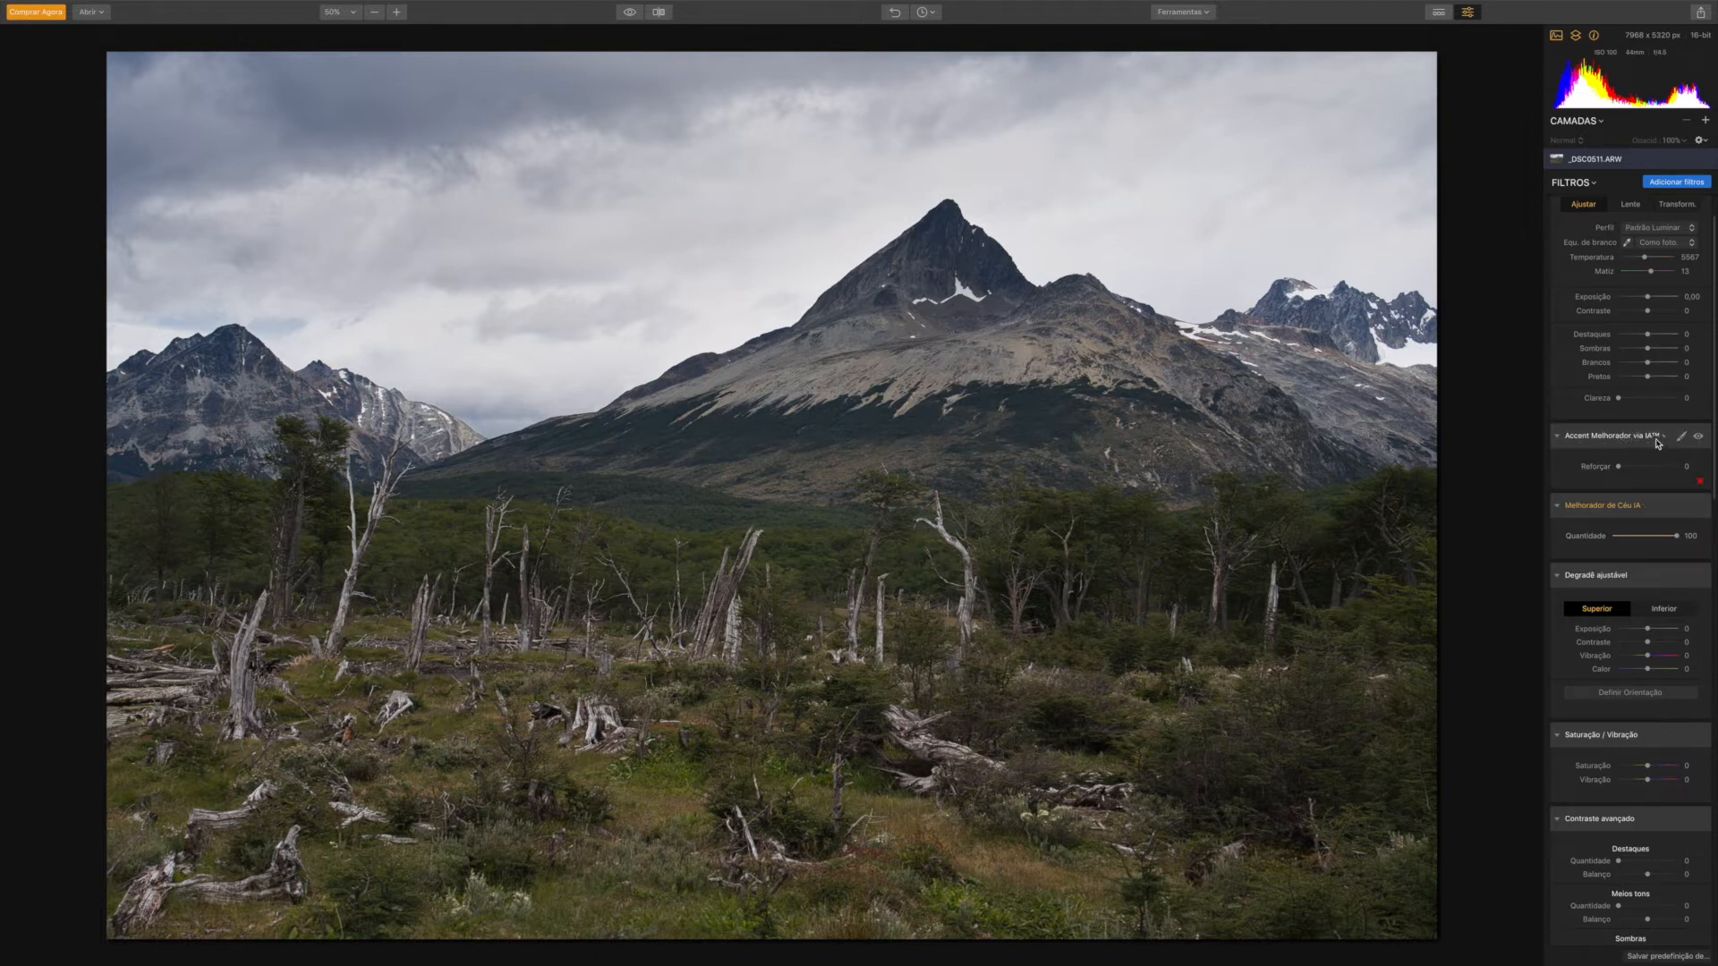
{"action": "left_click_drag", "start_coordinate": [1617, 467], "coordinate": [1655, 469]}
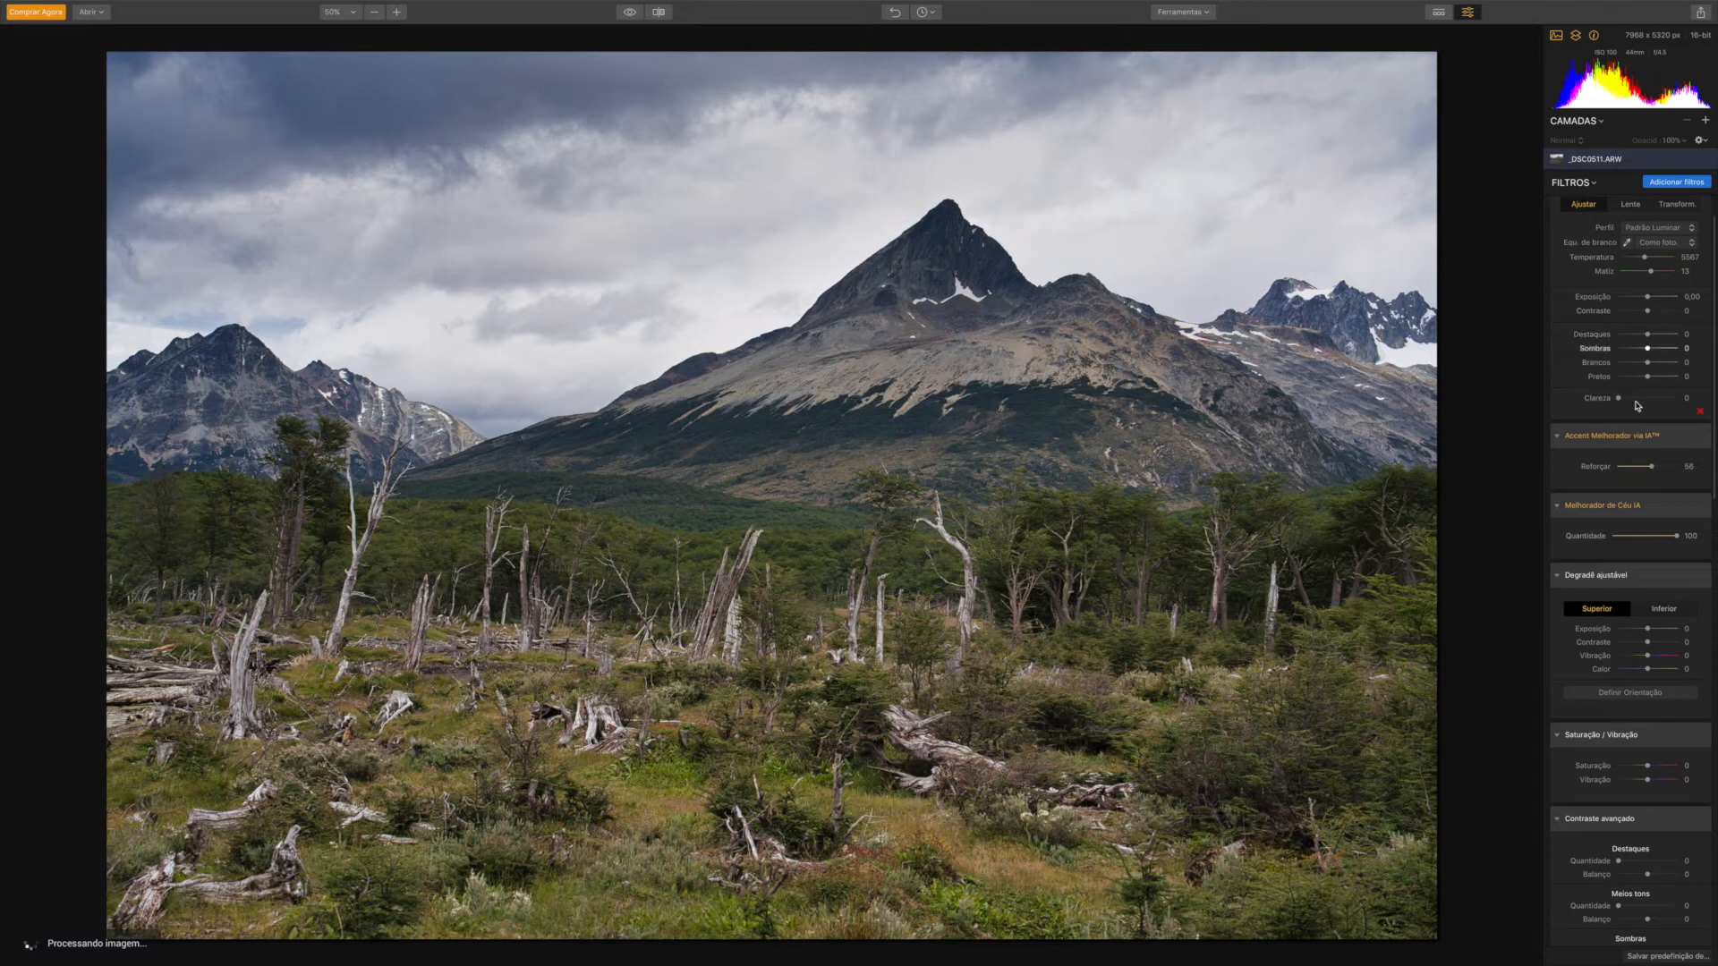
{"action": "mouse_move", "coordinate": [1651, 466]}
{"action": "left_mouse_down"}
{"action": "mouse_move", "coordinate": [1690, 469]}
{"action": "mouse_move", "coordinate": [1645, 472]}
{"action": "left_mouse_up"}
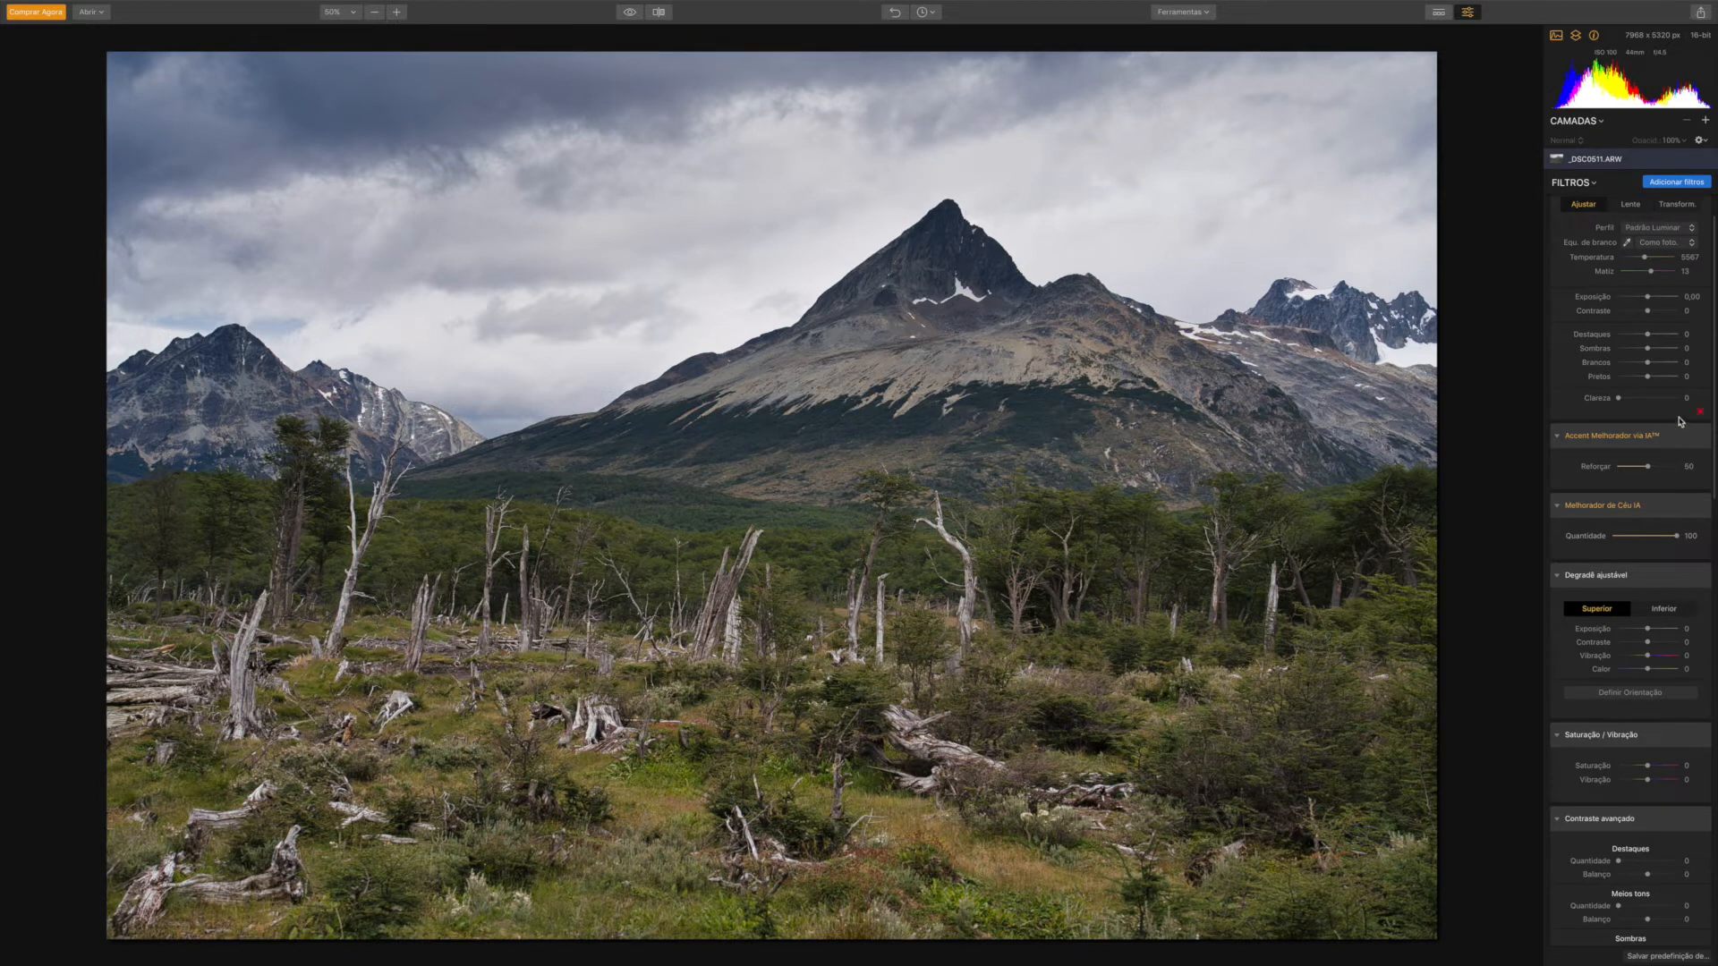
Step: Set the Filtro de polarização amount to 45
{"action": "scroll", "coordinate": [1682, 422], "scroll_direction": "down", "scroll_amount": 3}
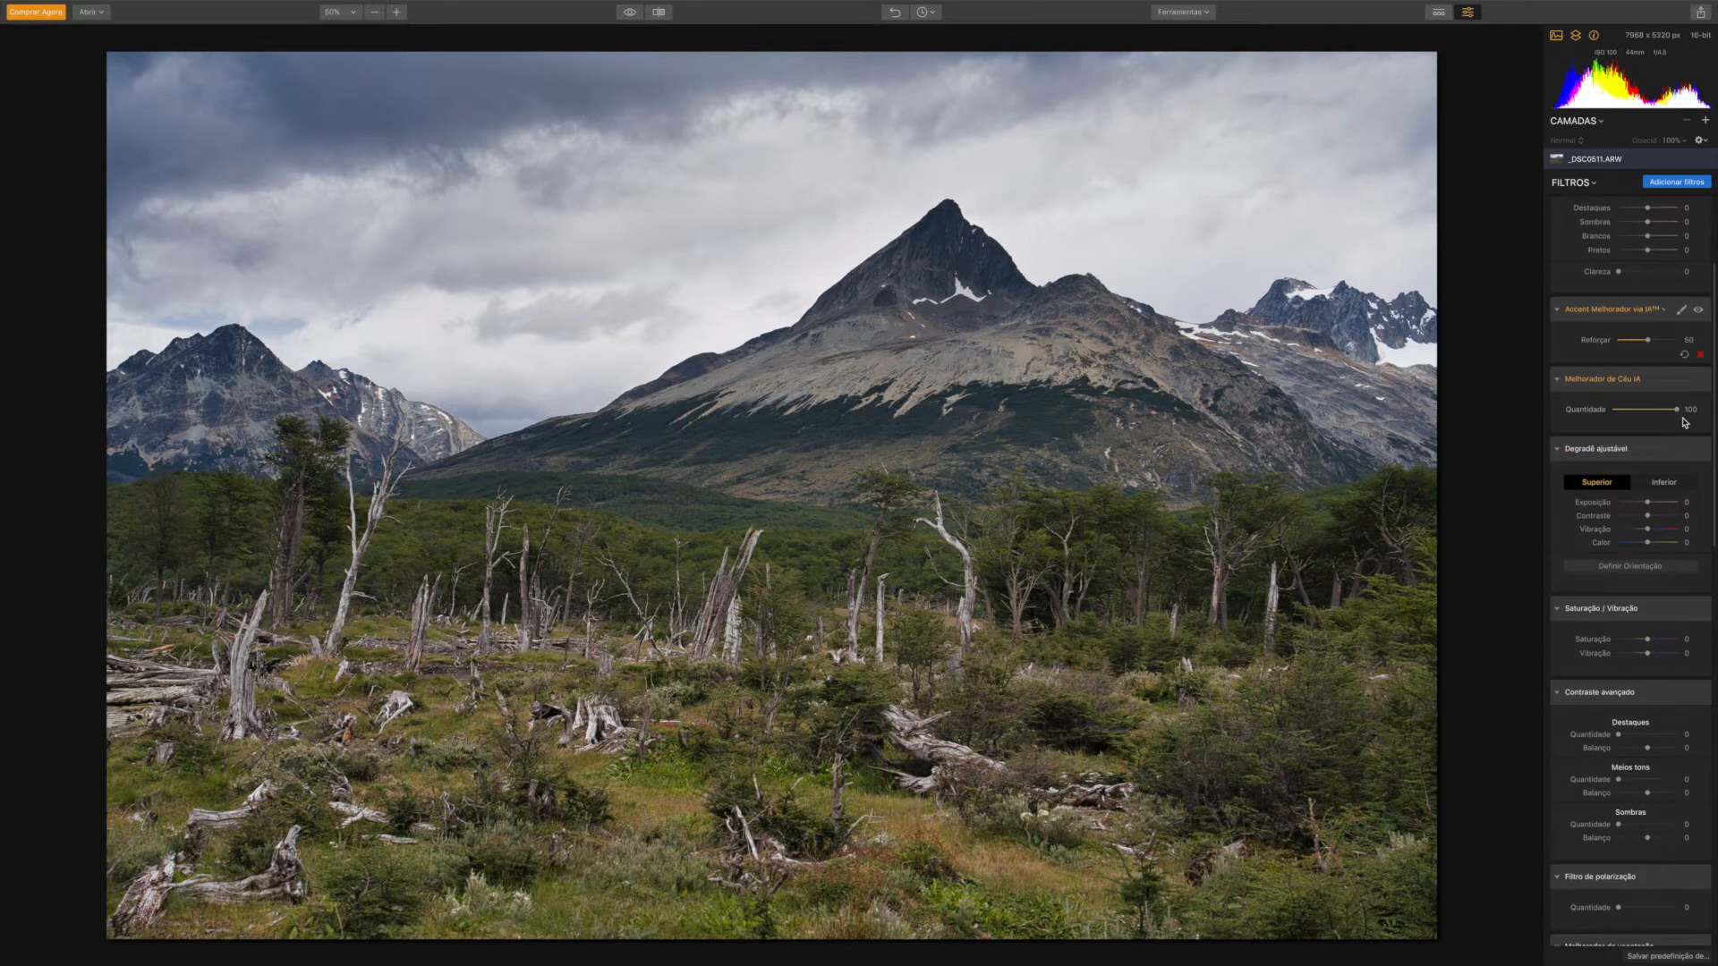
{"action": "scroll", "coordinate": [1661, 410], "scroll_direction": "down", "scroll_amount": 2}
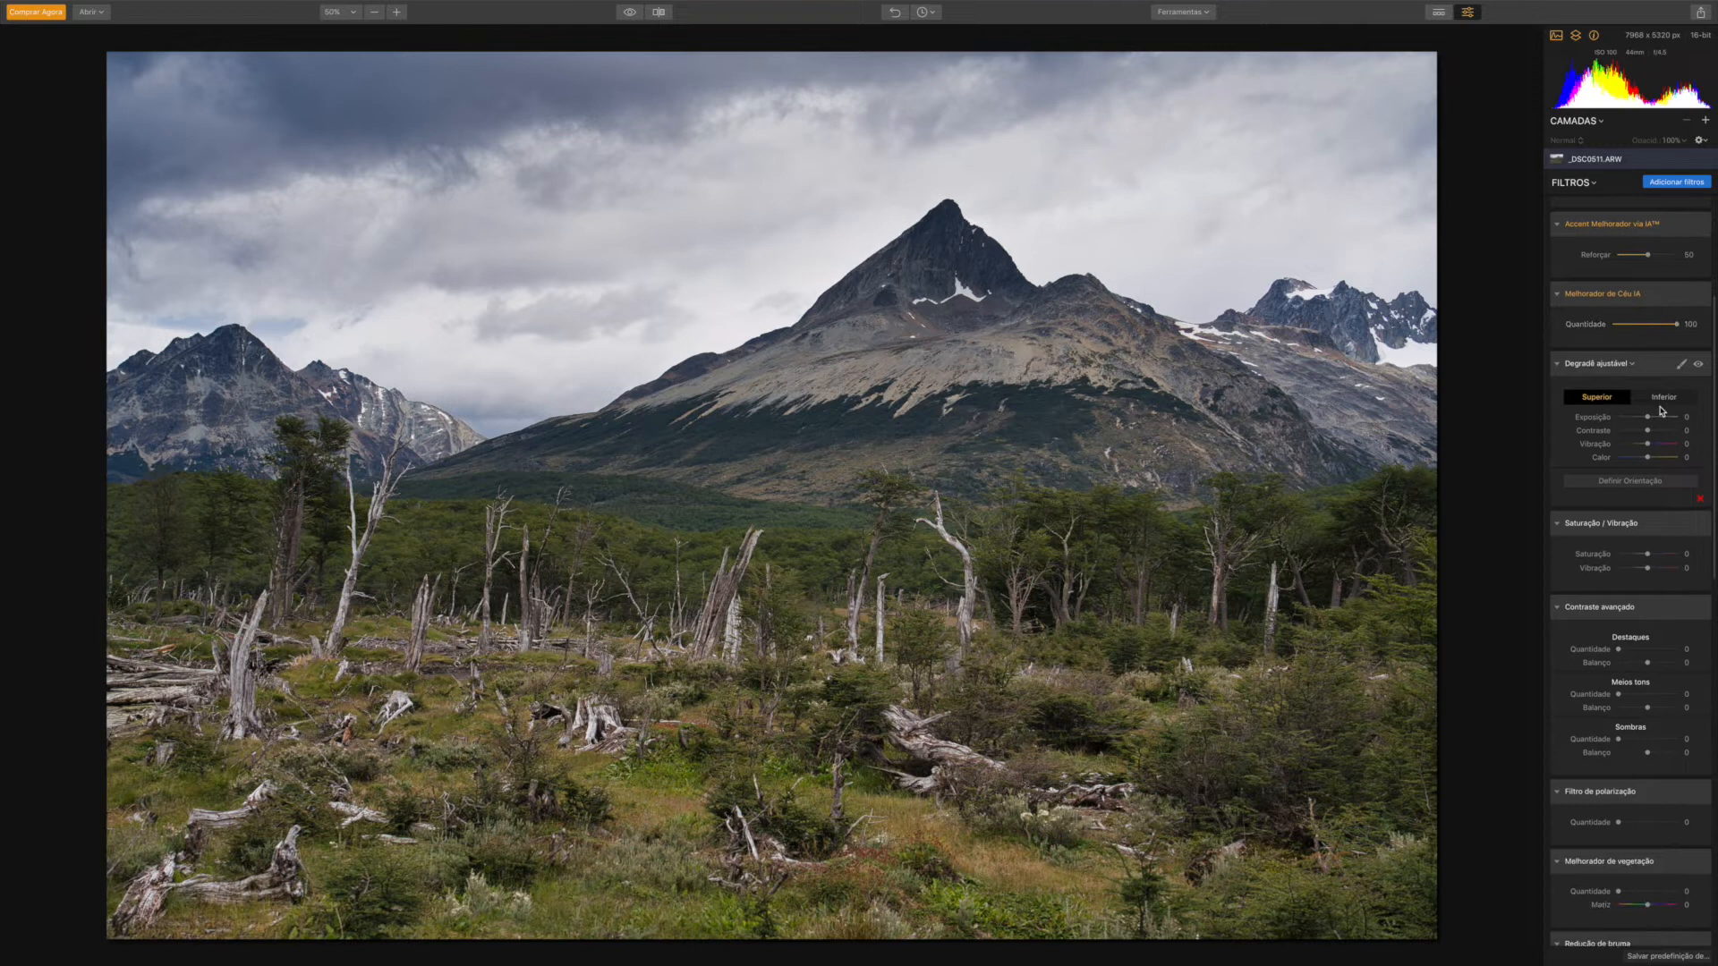
{"action": "scroll", "coordinate": [1661, 411], "scroll_direction": "down", "scroll_amount": 7}
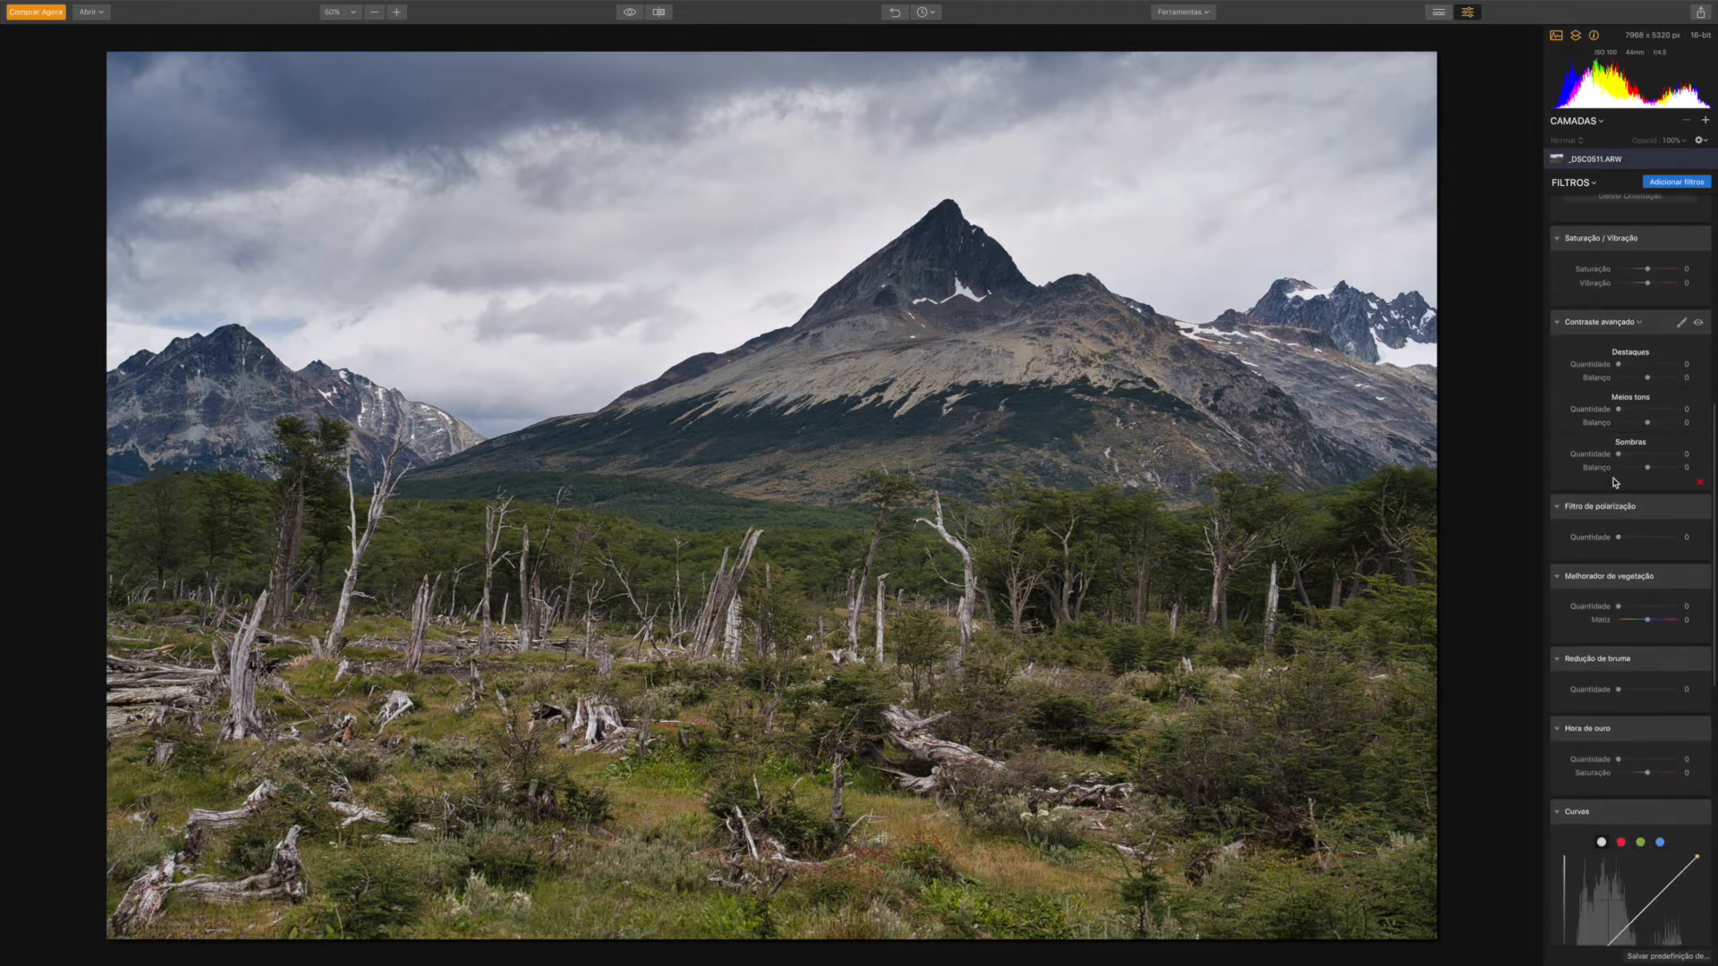
{"action": "left_click_drag", "start_coordinate": [1617, 538], "coordinate": [1643, 541]}
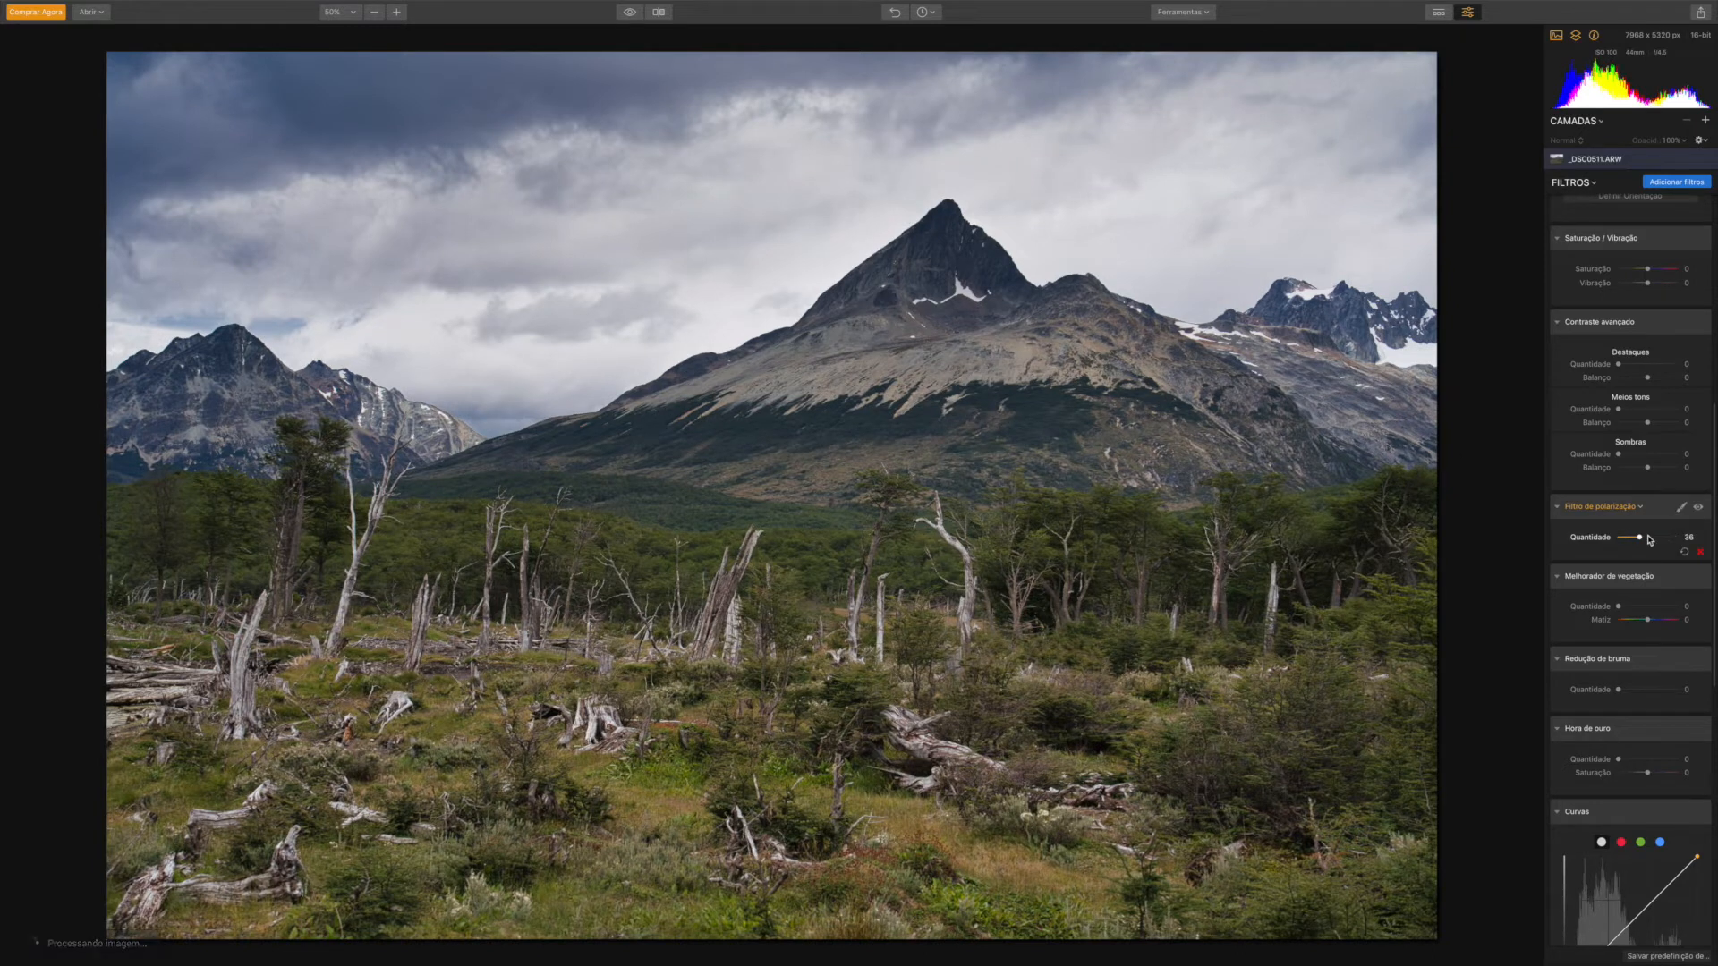
{"action": "left_click_drag", "start_coordinate": [1641, 540], "coordinate": [1647, 540]}
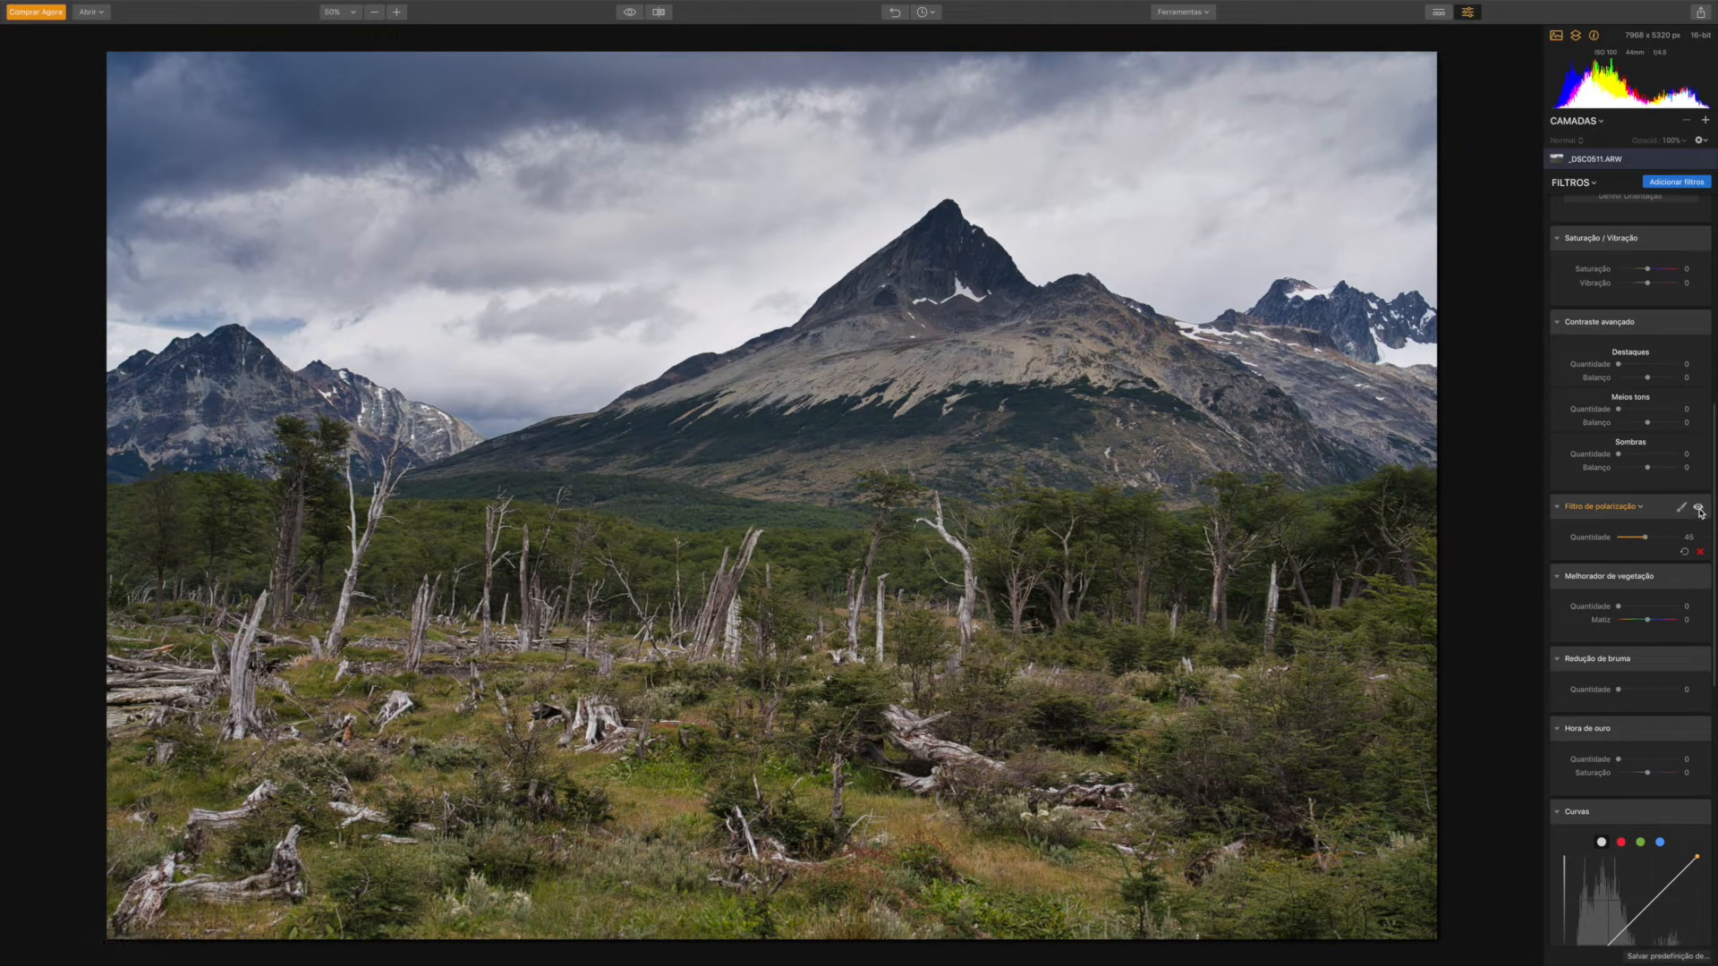
Step: Compare the photo with and without the Filtro de polarização effect by repeatedly hiding and showing the filter
{"action": "left_click", "coordinate": [1698, 509]}
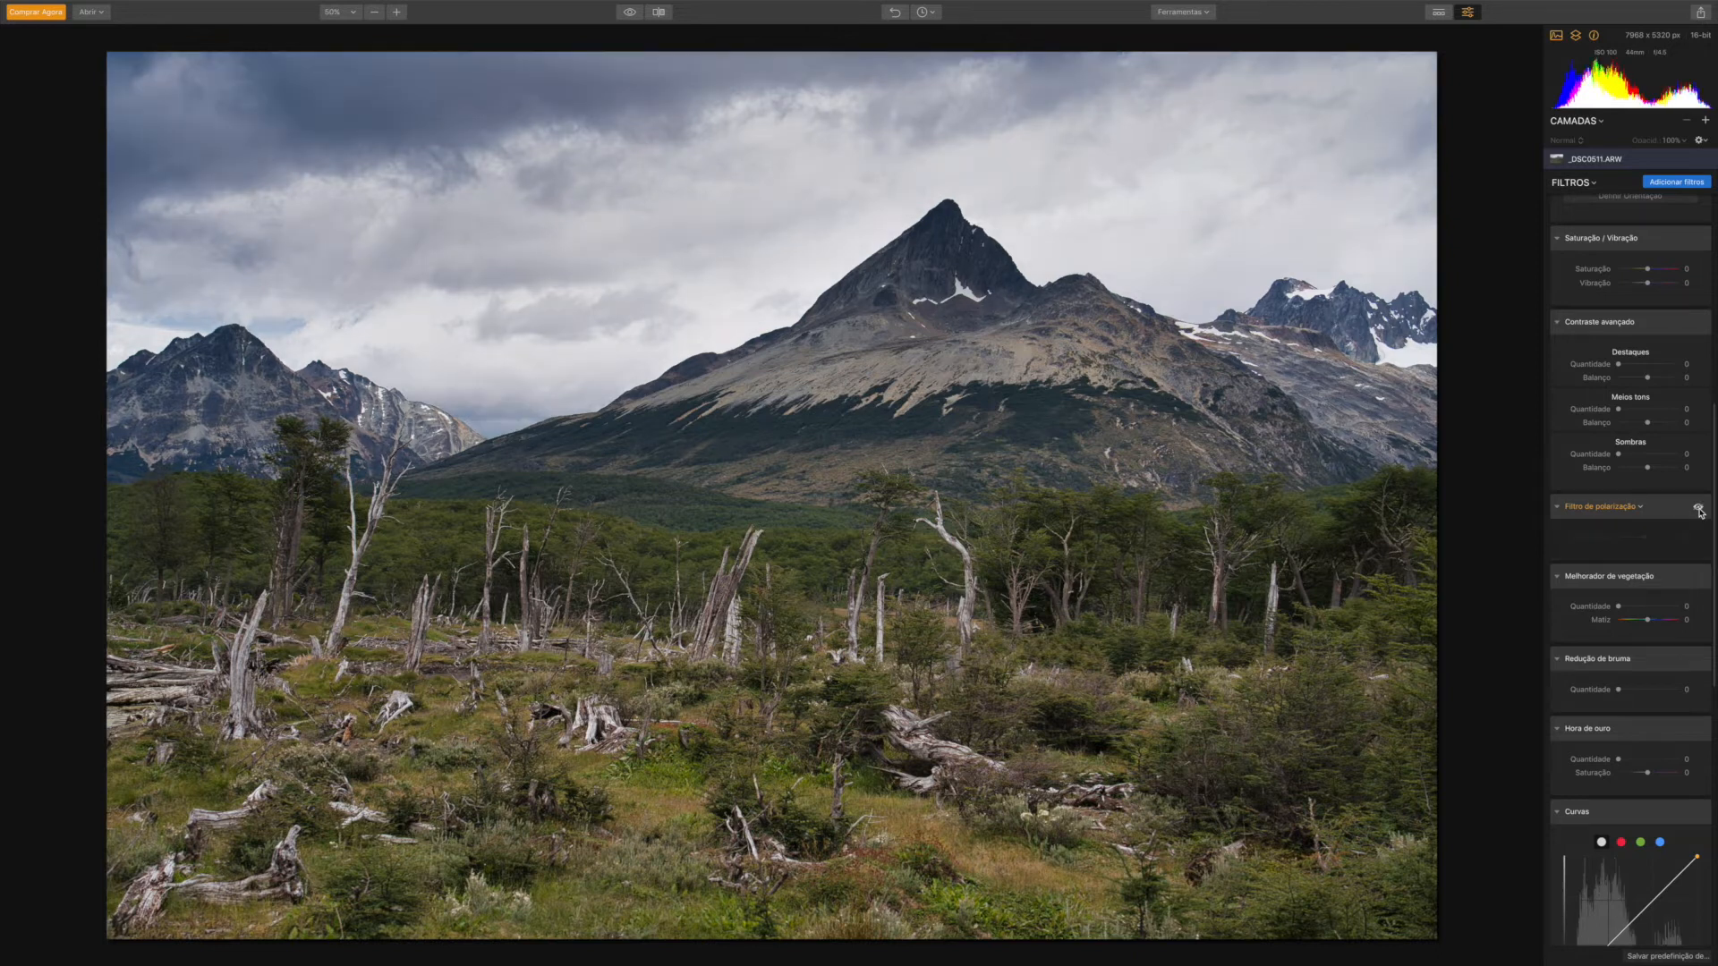
{"action": "left_click", "coordinate": [1697, 509]}
{"action": "left_click", "coordinate": [1698, 509]}
{"action": "left_click", "coordinate": [1698, 509]}
{"action": "left_click", "coordinate": [1698, 509]}
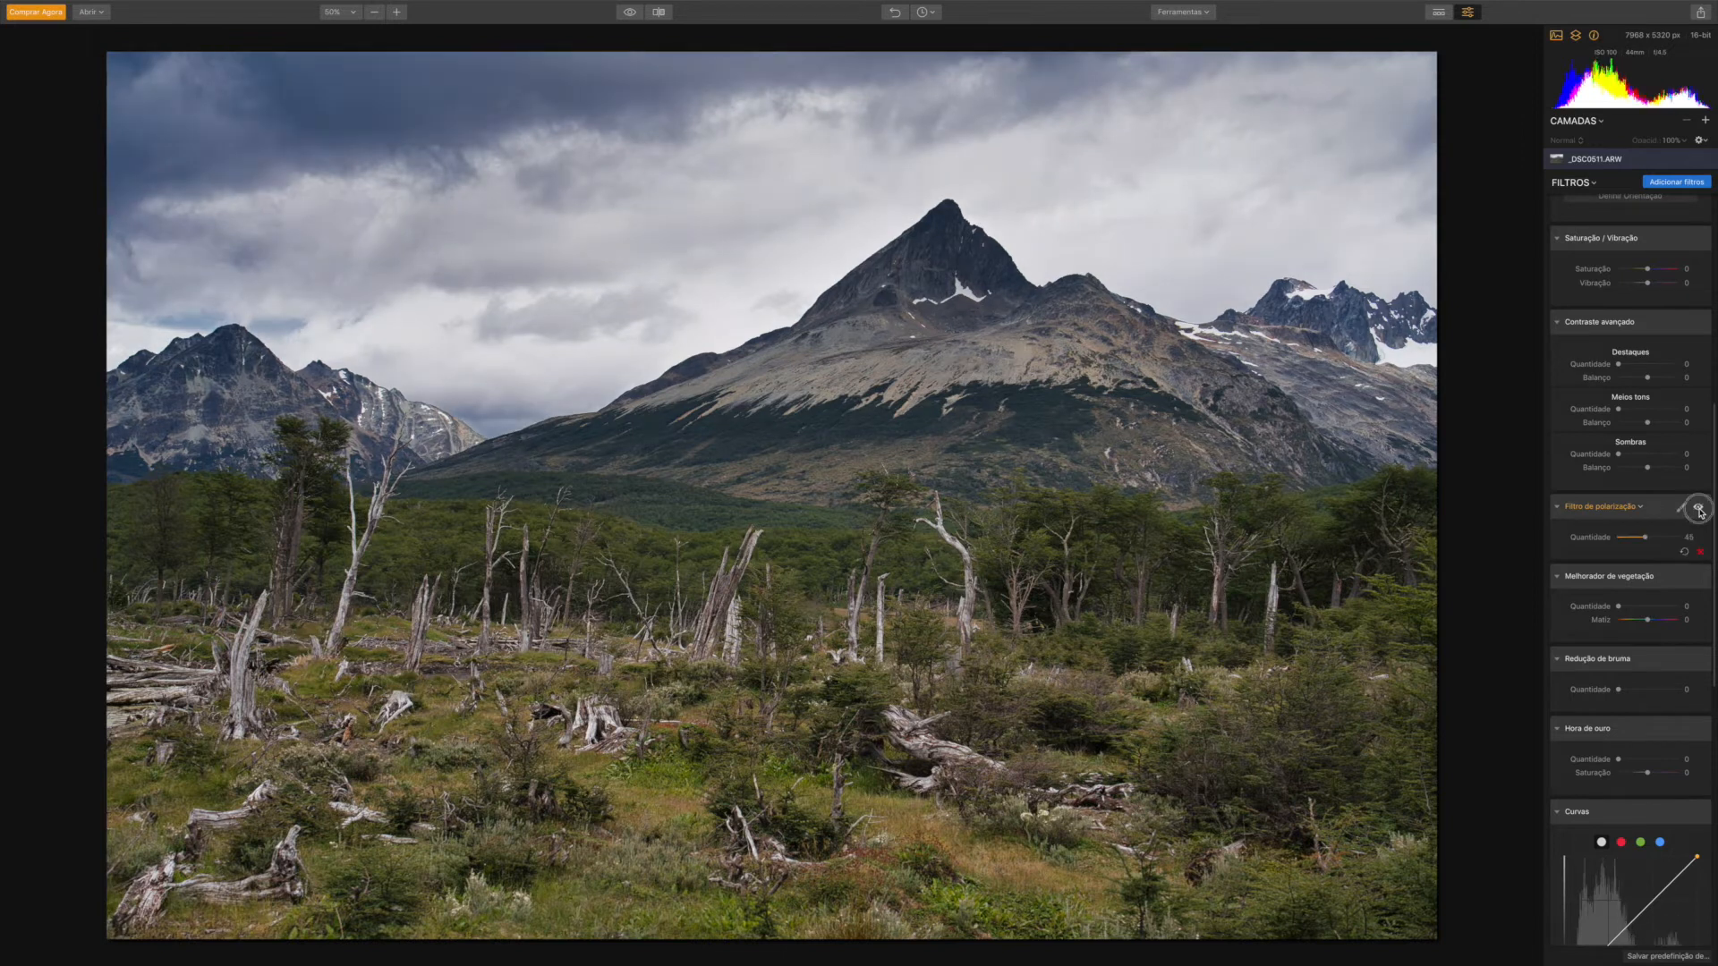
{"action": "left_click", "coordinate": [1698, 509]}
Step: Set the Melhorador de vegetação filter's amount to 32 and its Matiz to -1
{"action": "mouse_move", "coordinate": [1618, 608]}
{"action": "left_mouse_down"}
{"action": "mouse_move", "coordinate": [1674, 611]}
{"action": "mouse_move", "coordinate": [1619, 609]}
{"action": "mouse_move", "coordinate": [1645, 609]}
{"action": "left_mouse_up"}
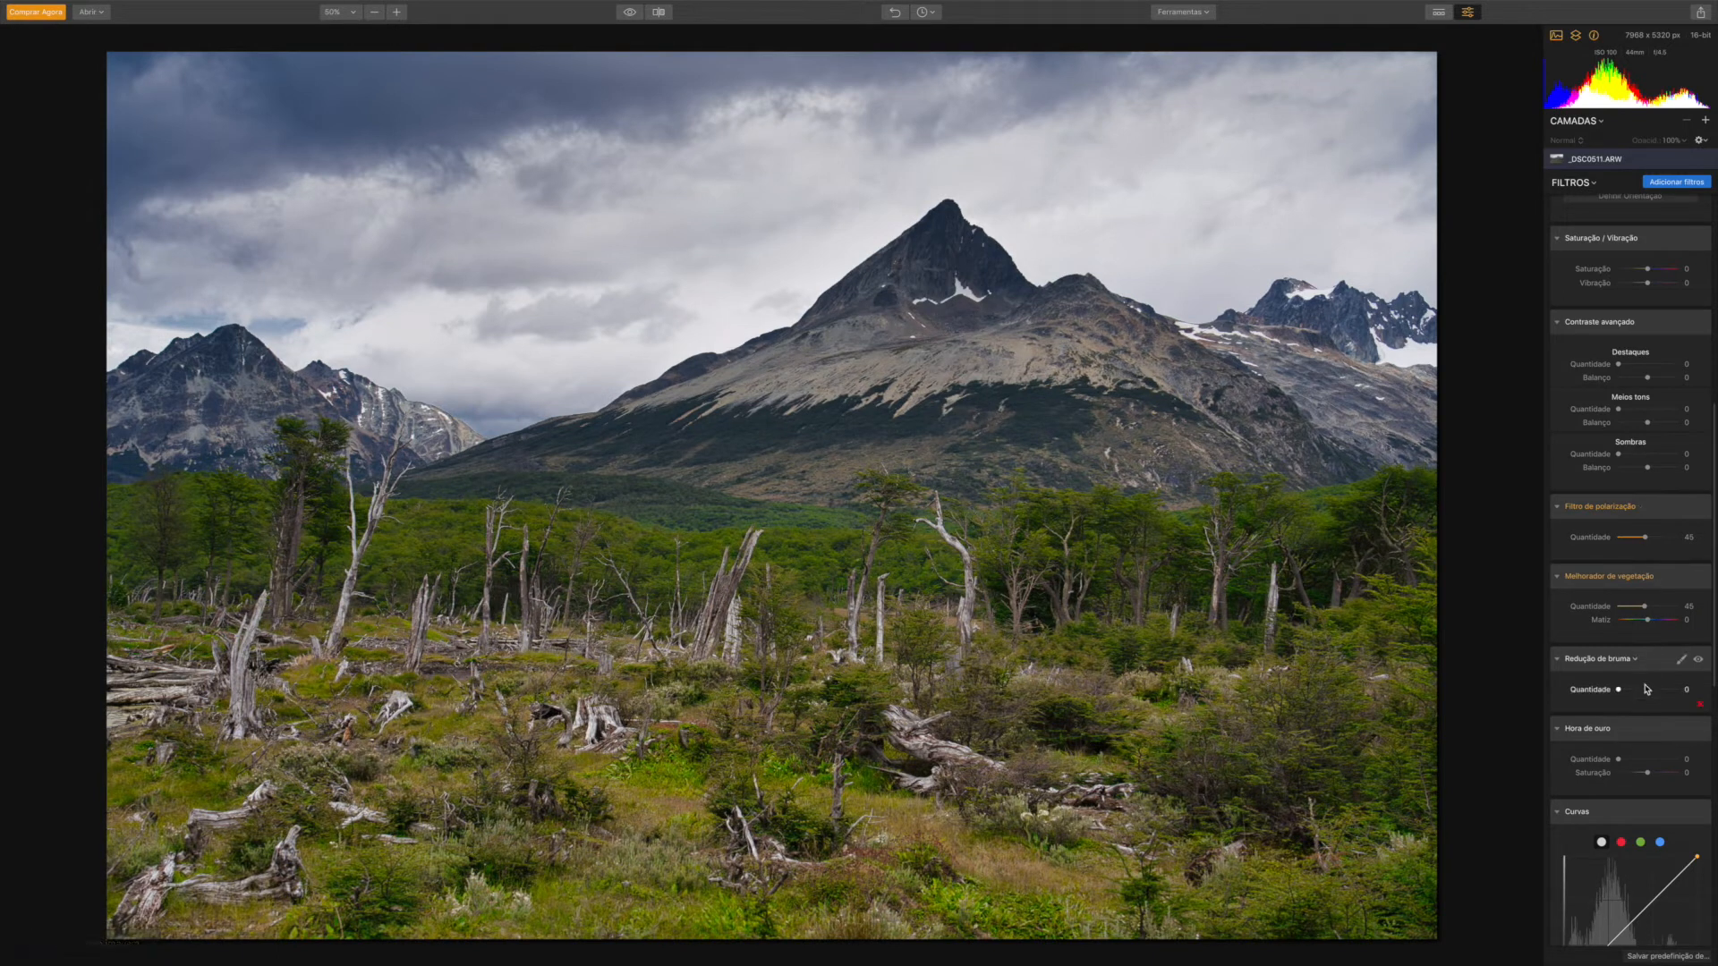
{"action": "left_click_drag", "start_coordinate": [1647, 611], "coordinate": [1635, 606]}
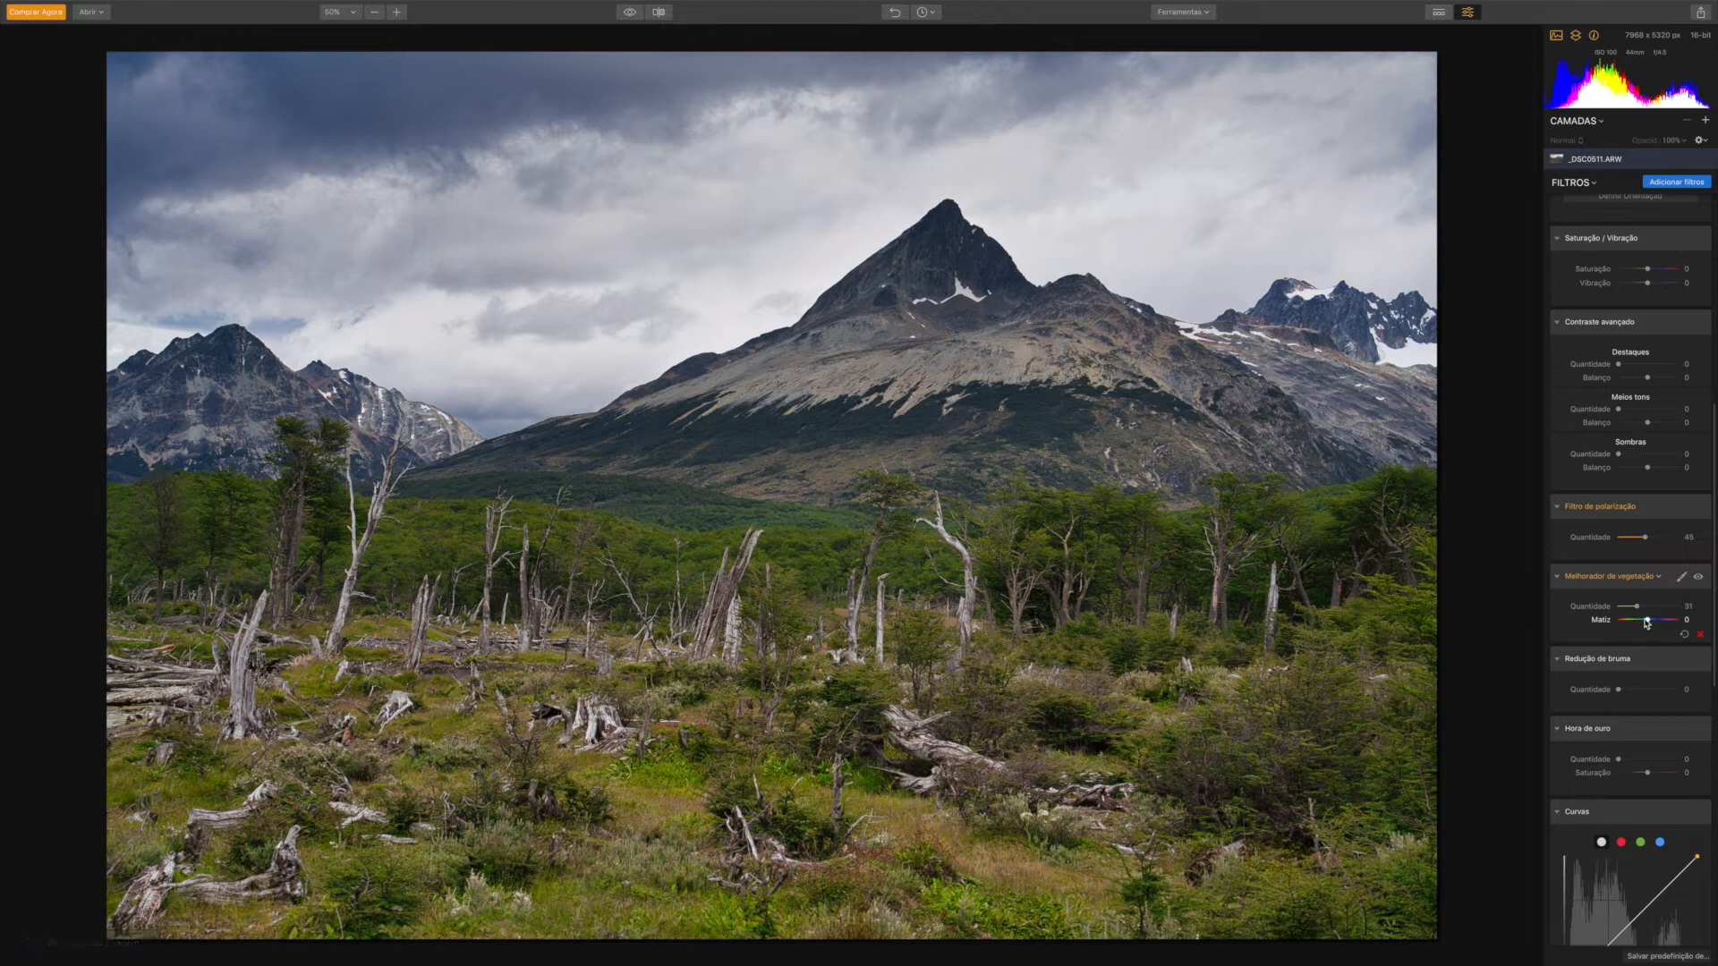
{"action": "mouse_move", "coordinate": [1649, 624]}
{"action": "left_mouse_down"}
{"action": "mouse_move", "coordinate": [1664, 623]}
{"action": "mouse_move", "coordinate": [1633, 621]}
{"action": "mouse_move", "coordinate": [1648, 623]}
{"action": "left_mouse_up"}
{"action": "left_click_drag", "start_coordinate": [1639, 610], "coordinate": [1639, 608]}
Step: Try the Hora de ouro filter with an amount of 49 and reset it to zero
{"action": "scroll", "coordinate": [1644, 642], "scroll_direction": "down", "scroll_amount": 5}
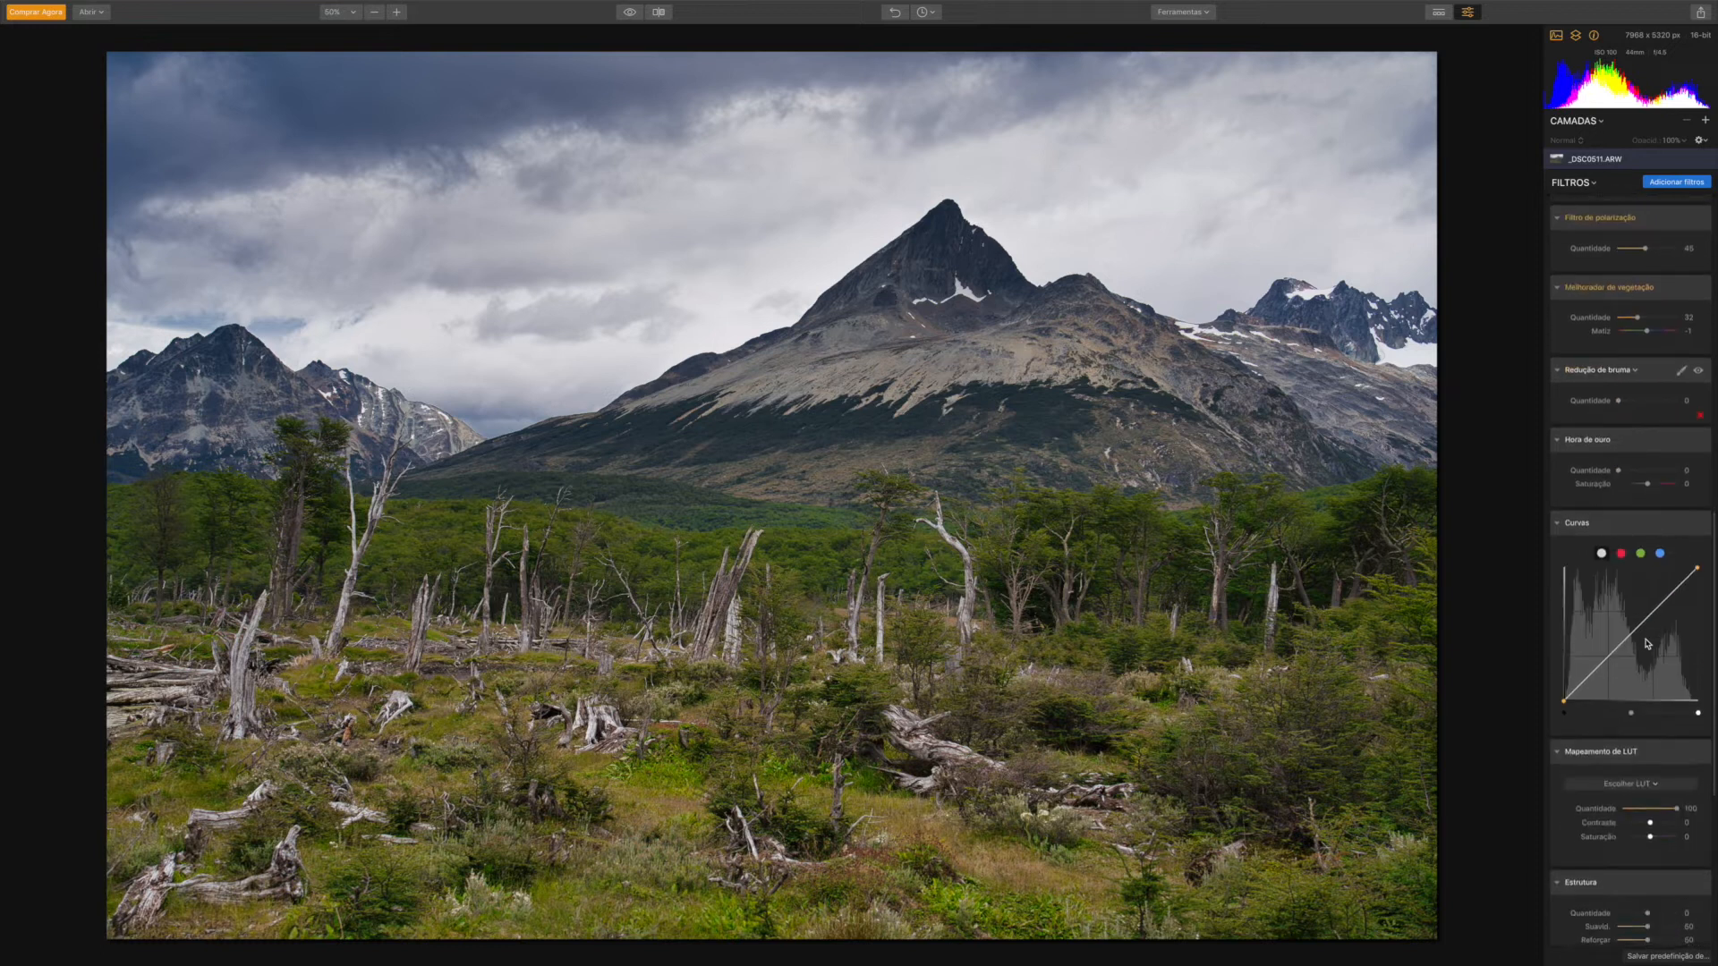
{"action": "scroll", "coordinate": [1647, 643], "scroll_direction": "down", "scroll_amount": 1}
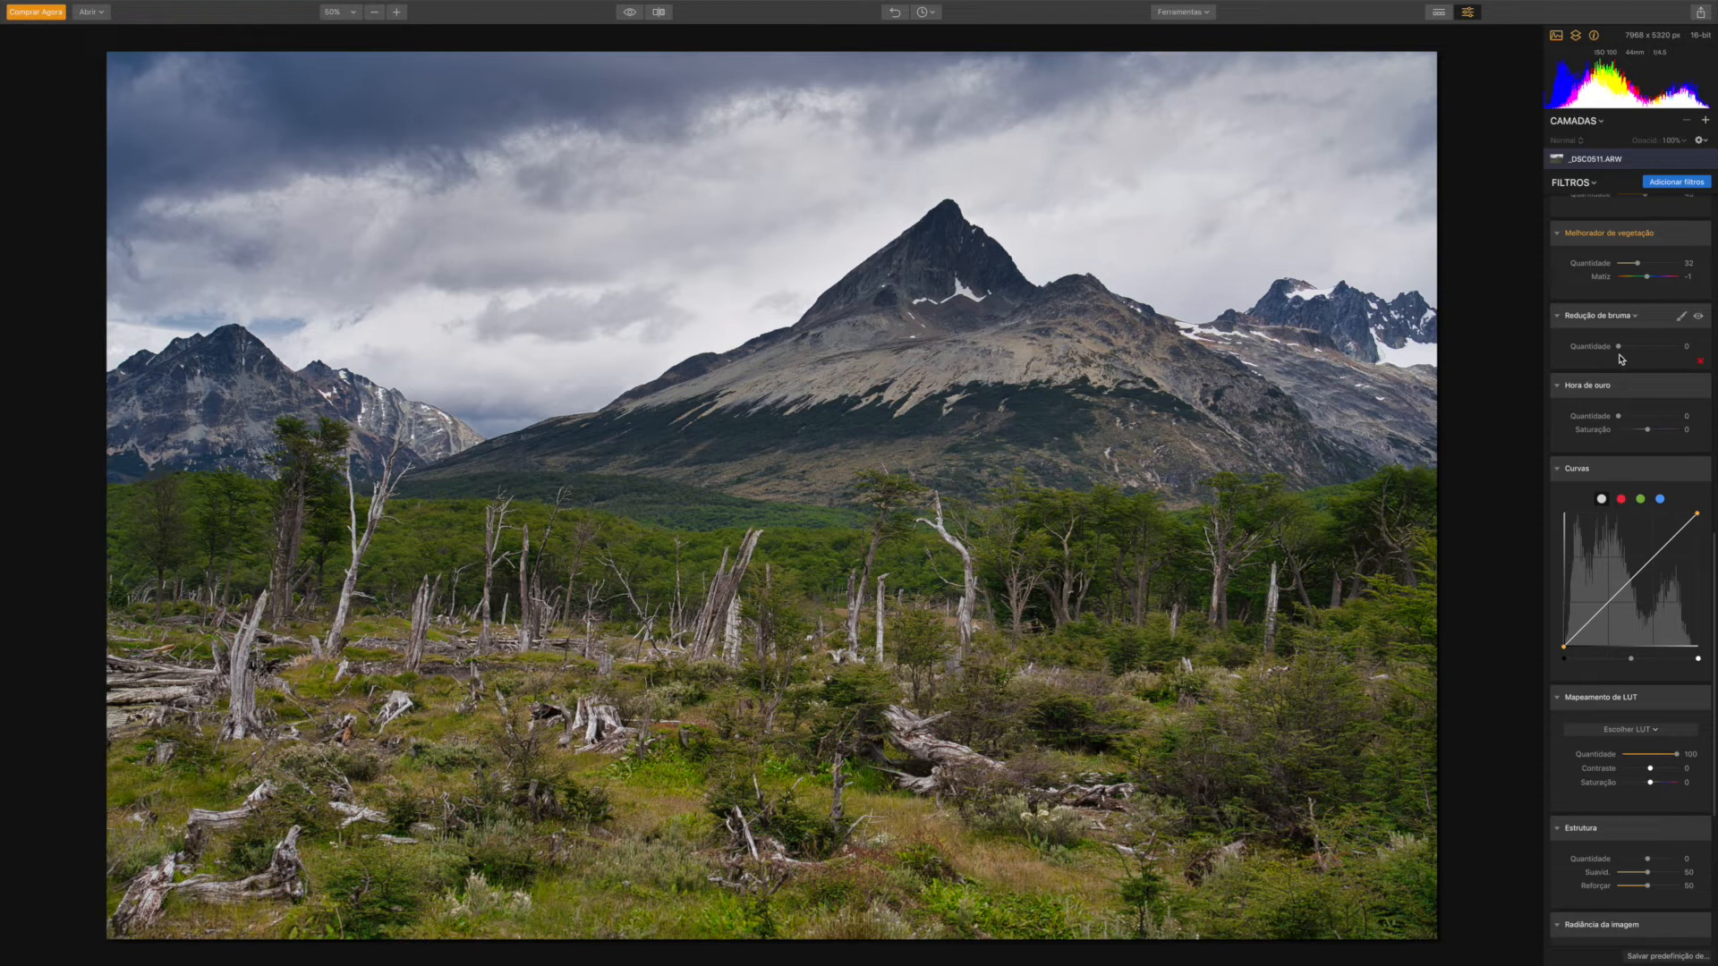
{"action": "mouse_move", "coordinate": [1619, 348]}
{"action": "left_mouse_down"}
{"action": "mouse_move", "coordinate": [1634, 348]}
{"action": "mouse_move", "coordinate": [1599, 353]}
{"action": "left_mouse_up"}
{"action": "left_click_drag", "start_coordinate": [1618, 416], "coordinate": [1648, 418]}
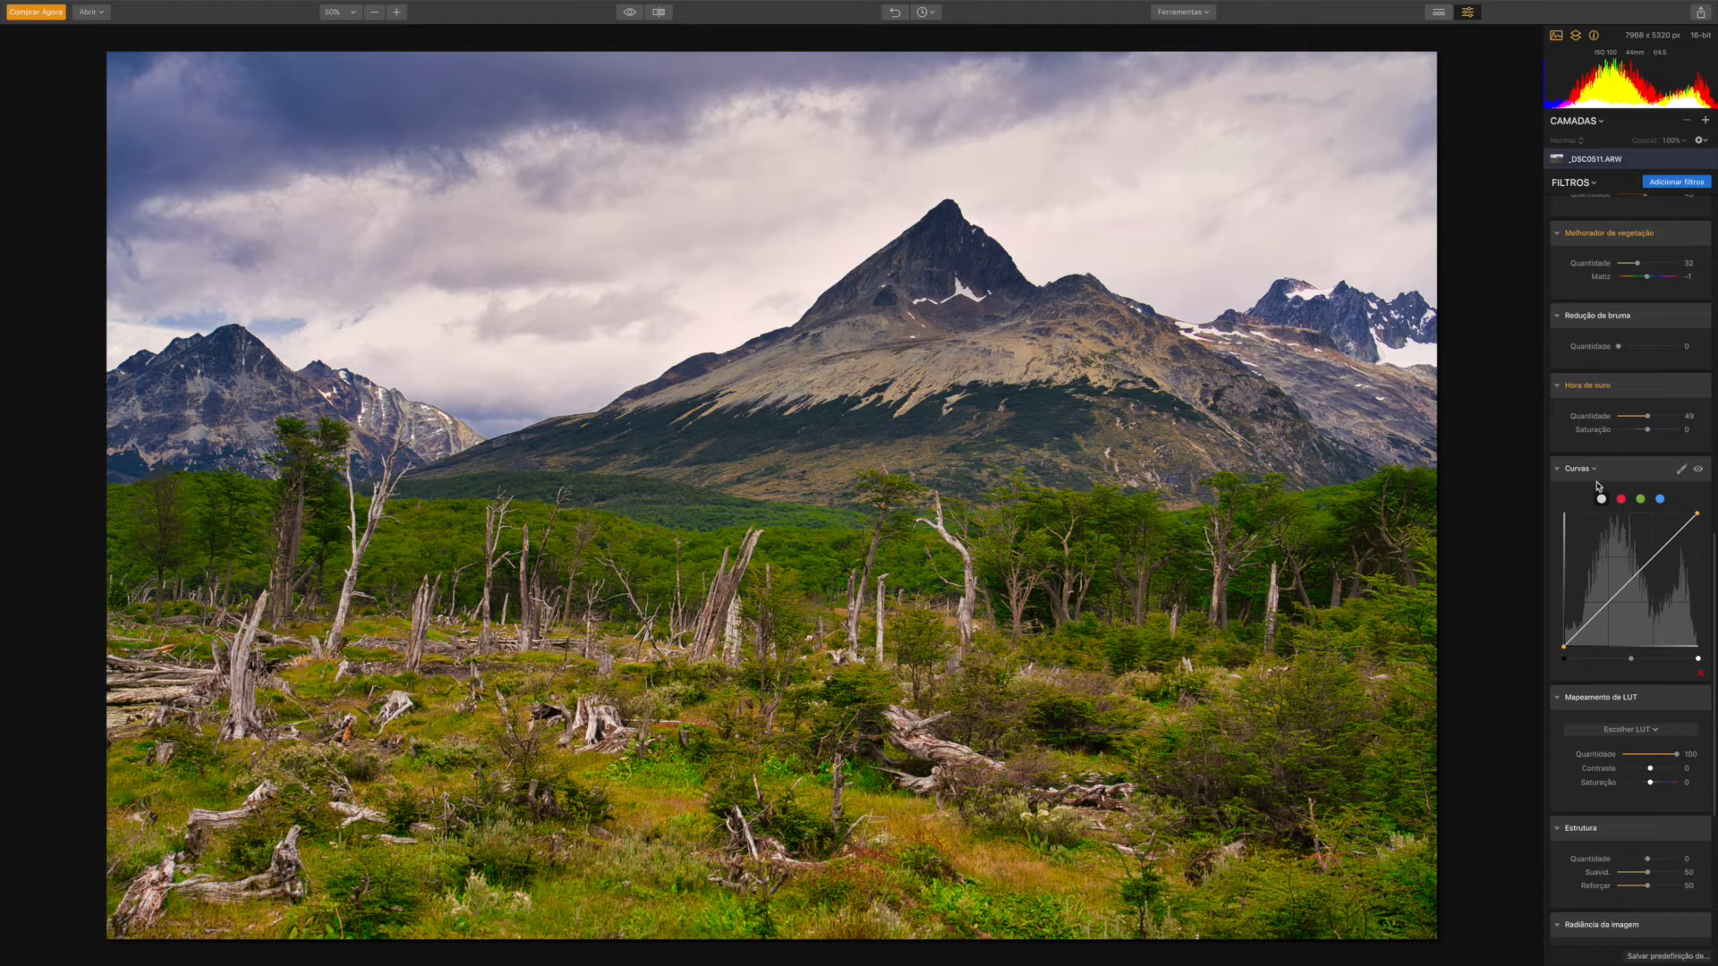
{"action": "double_click", "coordinate": [1649, 417]}
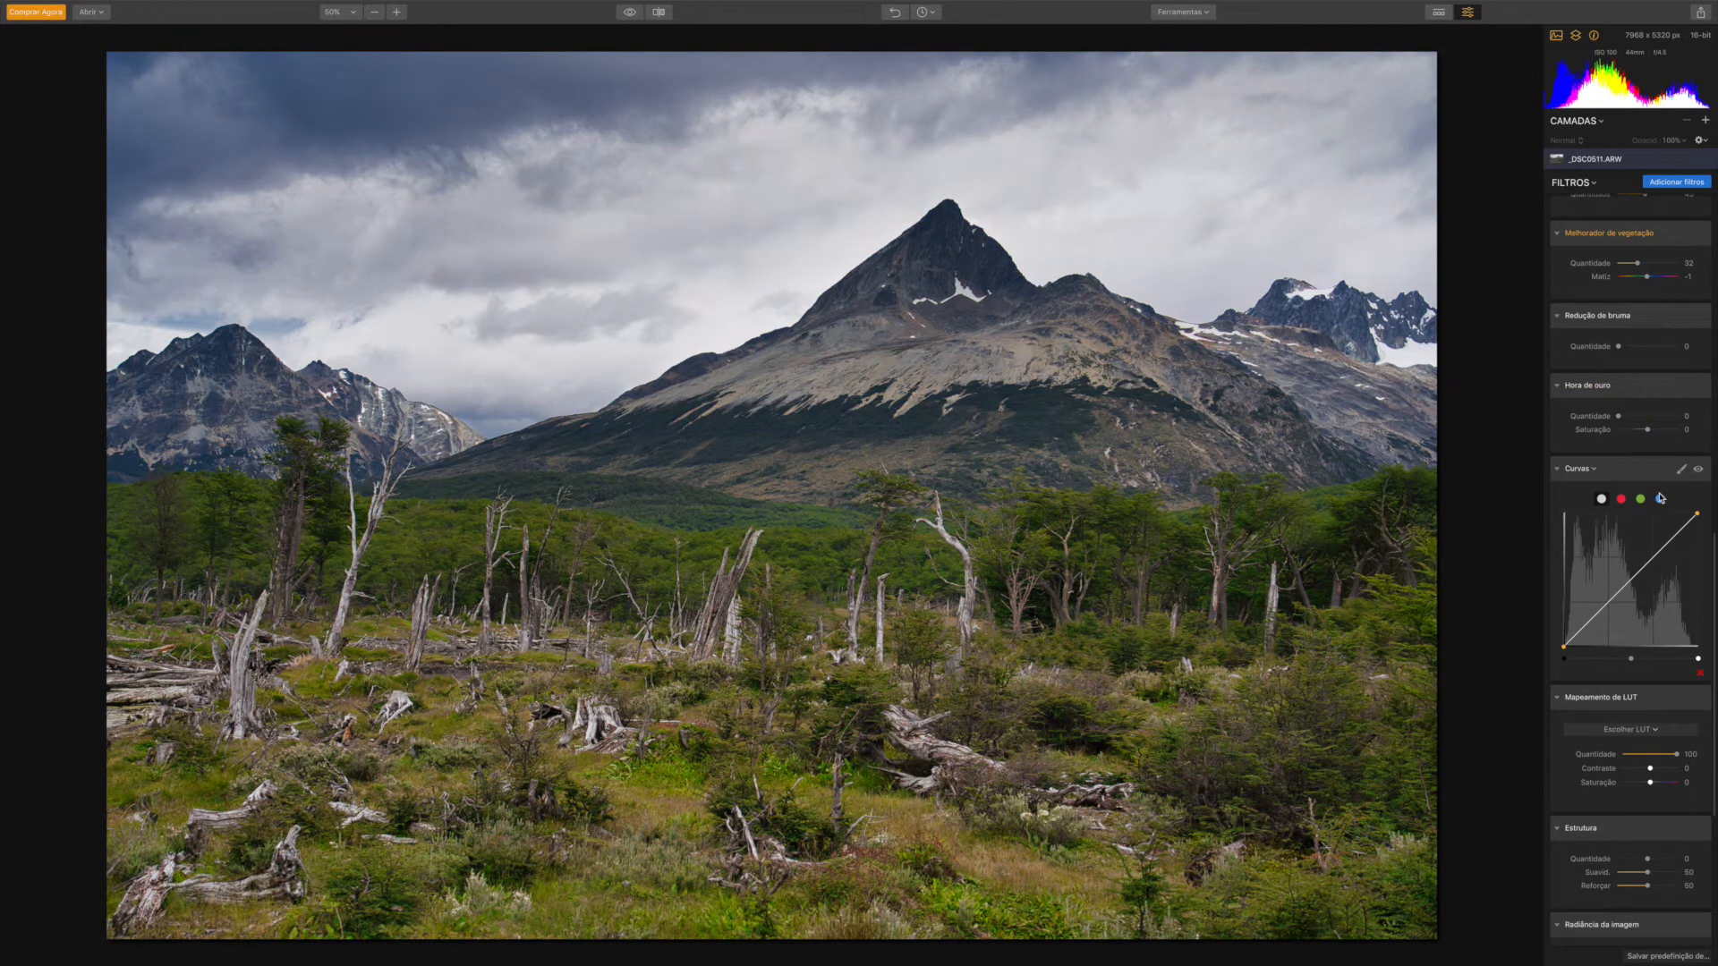
Step: Set the Estrutura filter's amount to 6 and remove the Radiância da imagem filter
{"action": "scroll", "coordinate": [1669, 461], "scroll_direction": "down", "scroll_amount": 5}
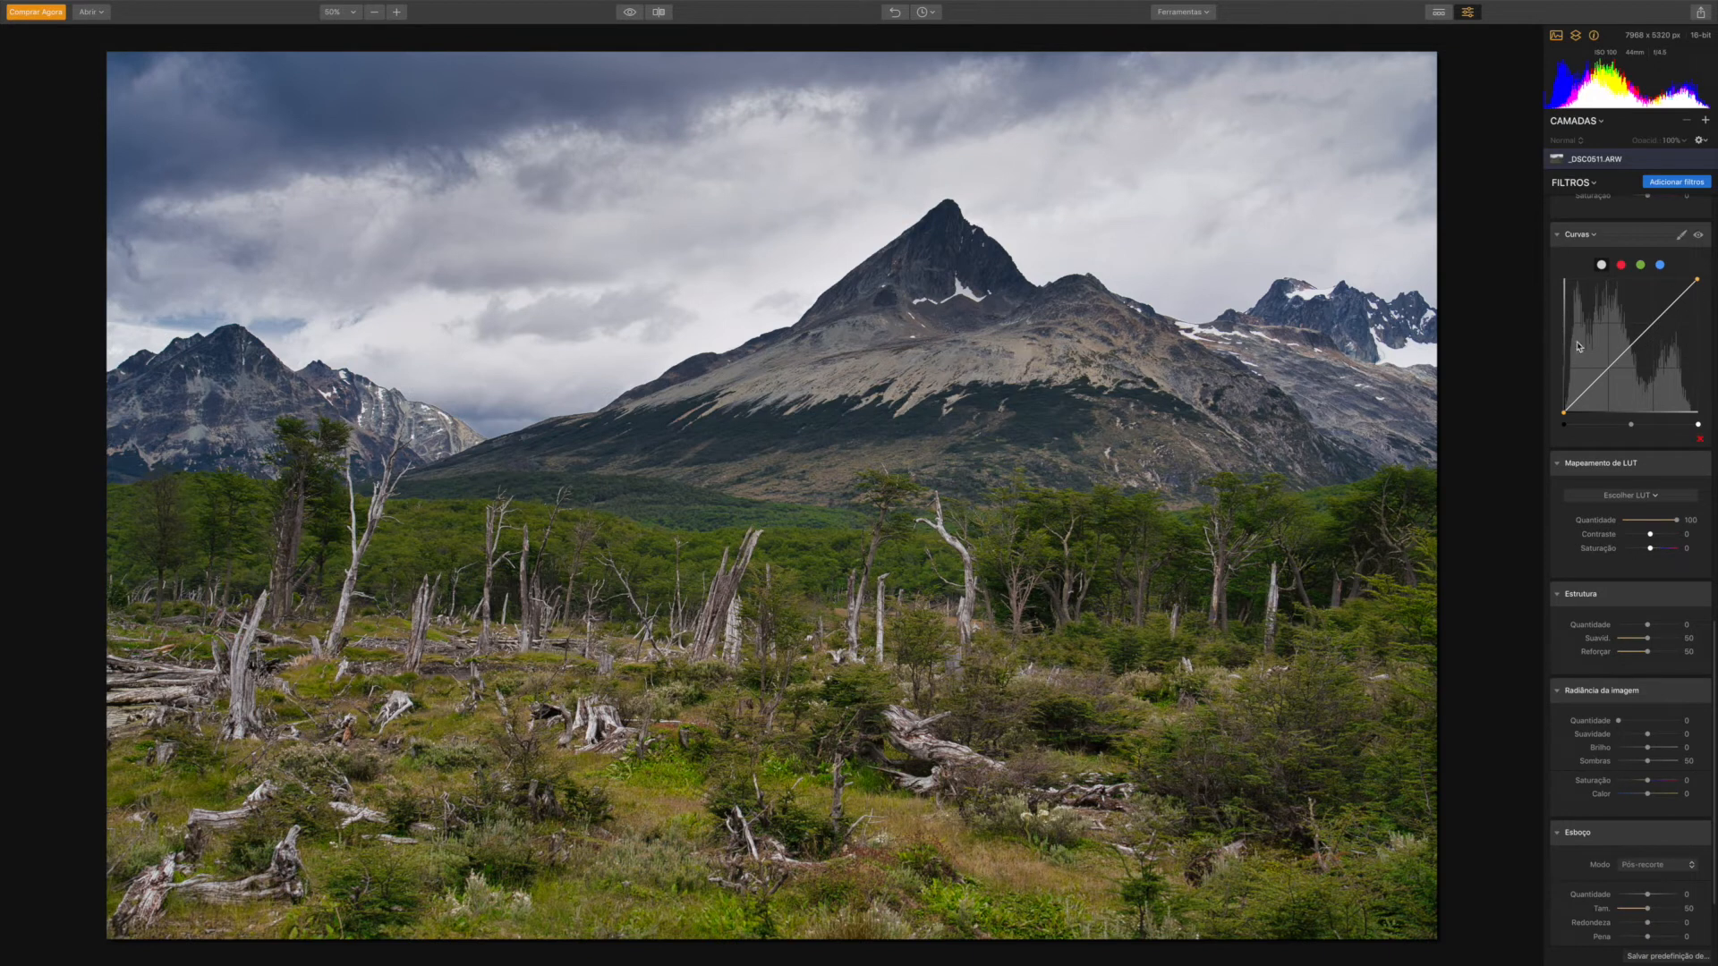
{"action": "scroll", "coordinate": [1656, 452], "scroll_direction": "down", "scroll_amount": 1}
{"action": "left_click_drag", "start_coordinate": [1651, 572], "coordinate": [1653, 572]}
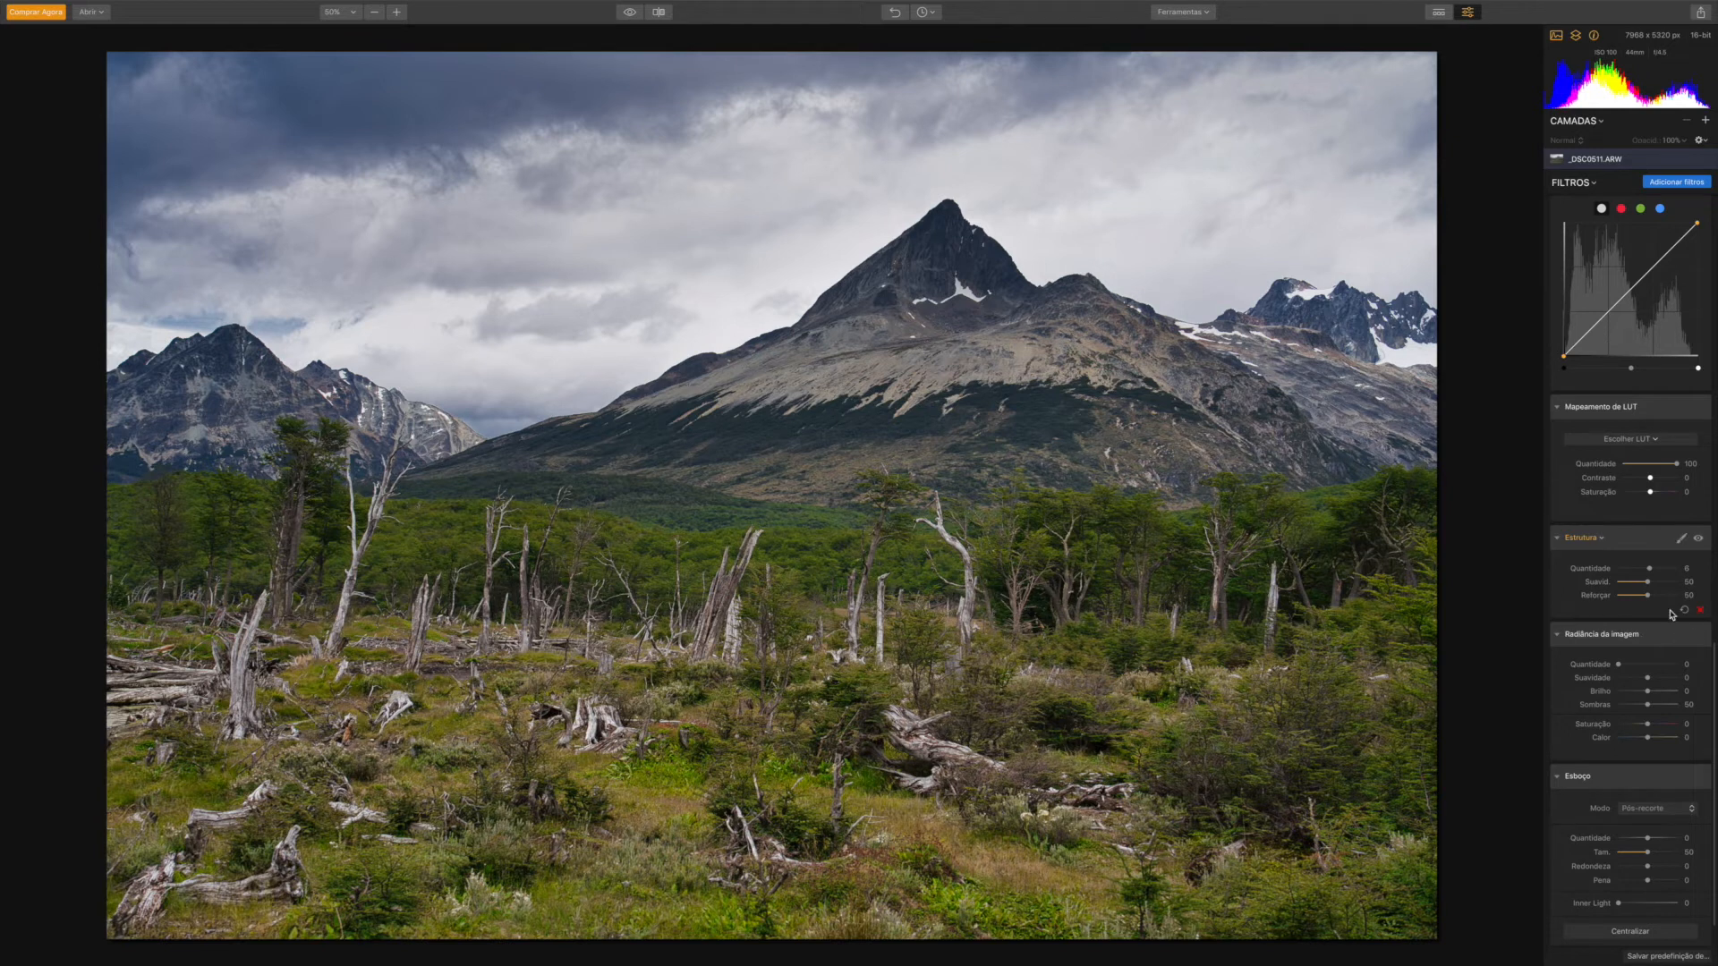
{"action": "scroll", "coordinate": [1646, 608], "scroll_direction": "down", "scroll_amount": 1}
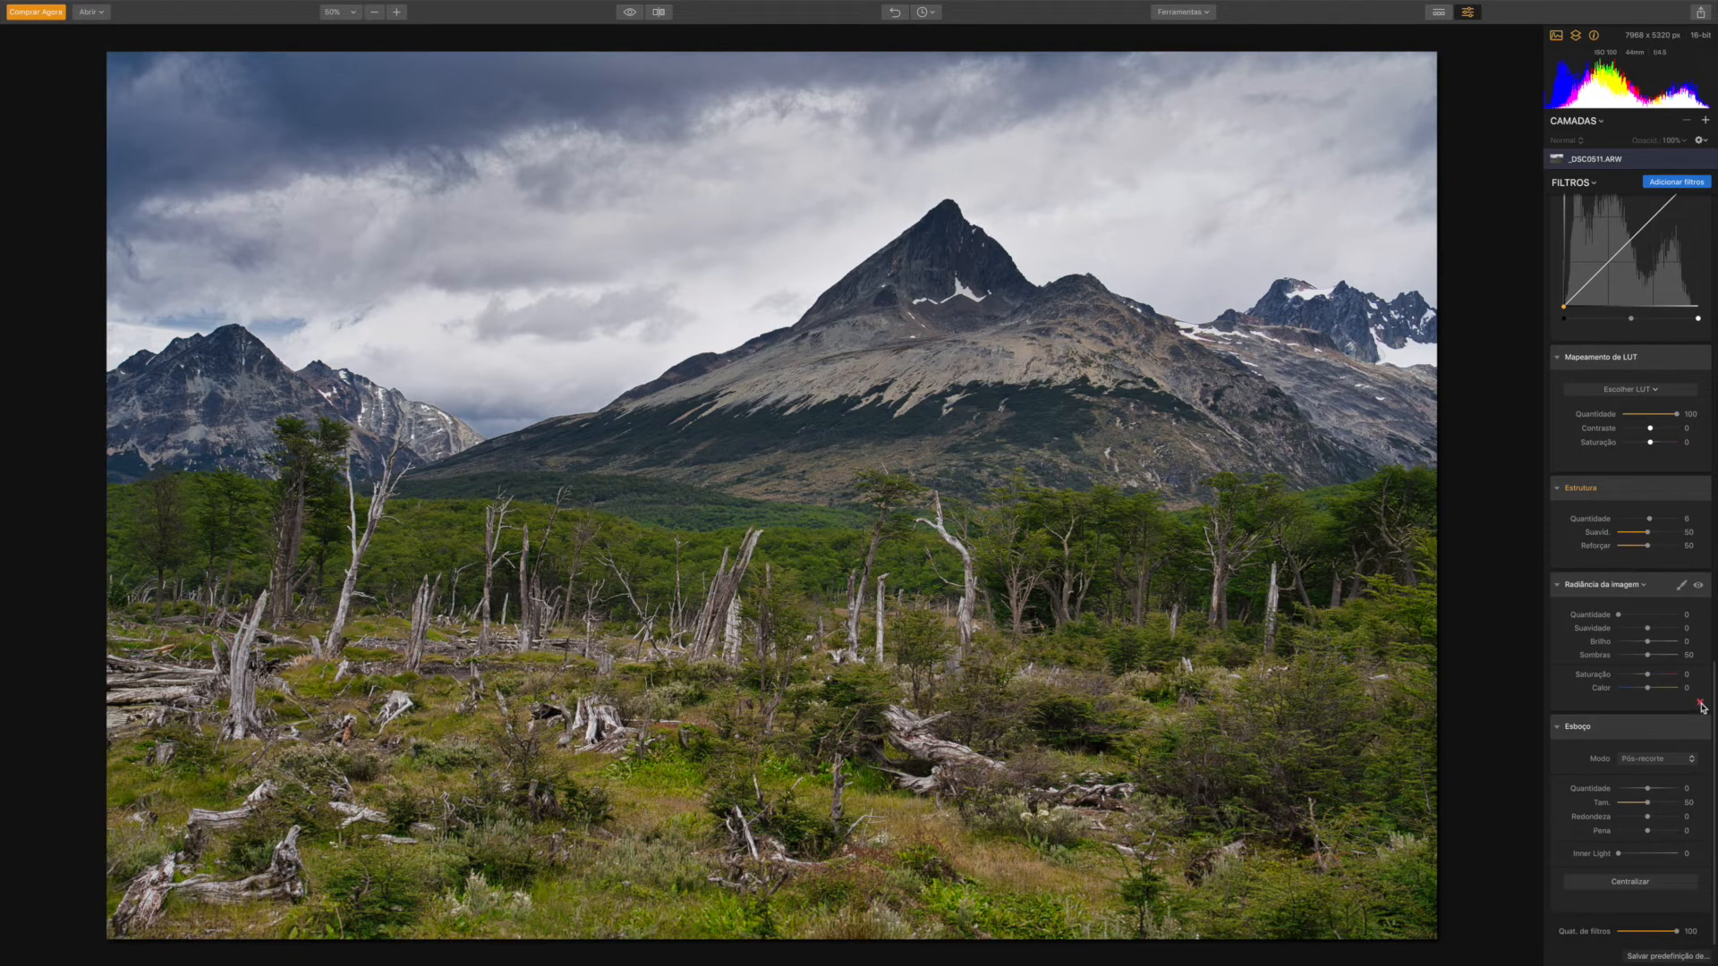
{"action": "left_click", "coordinate": [1699, 704]}
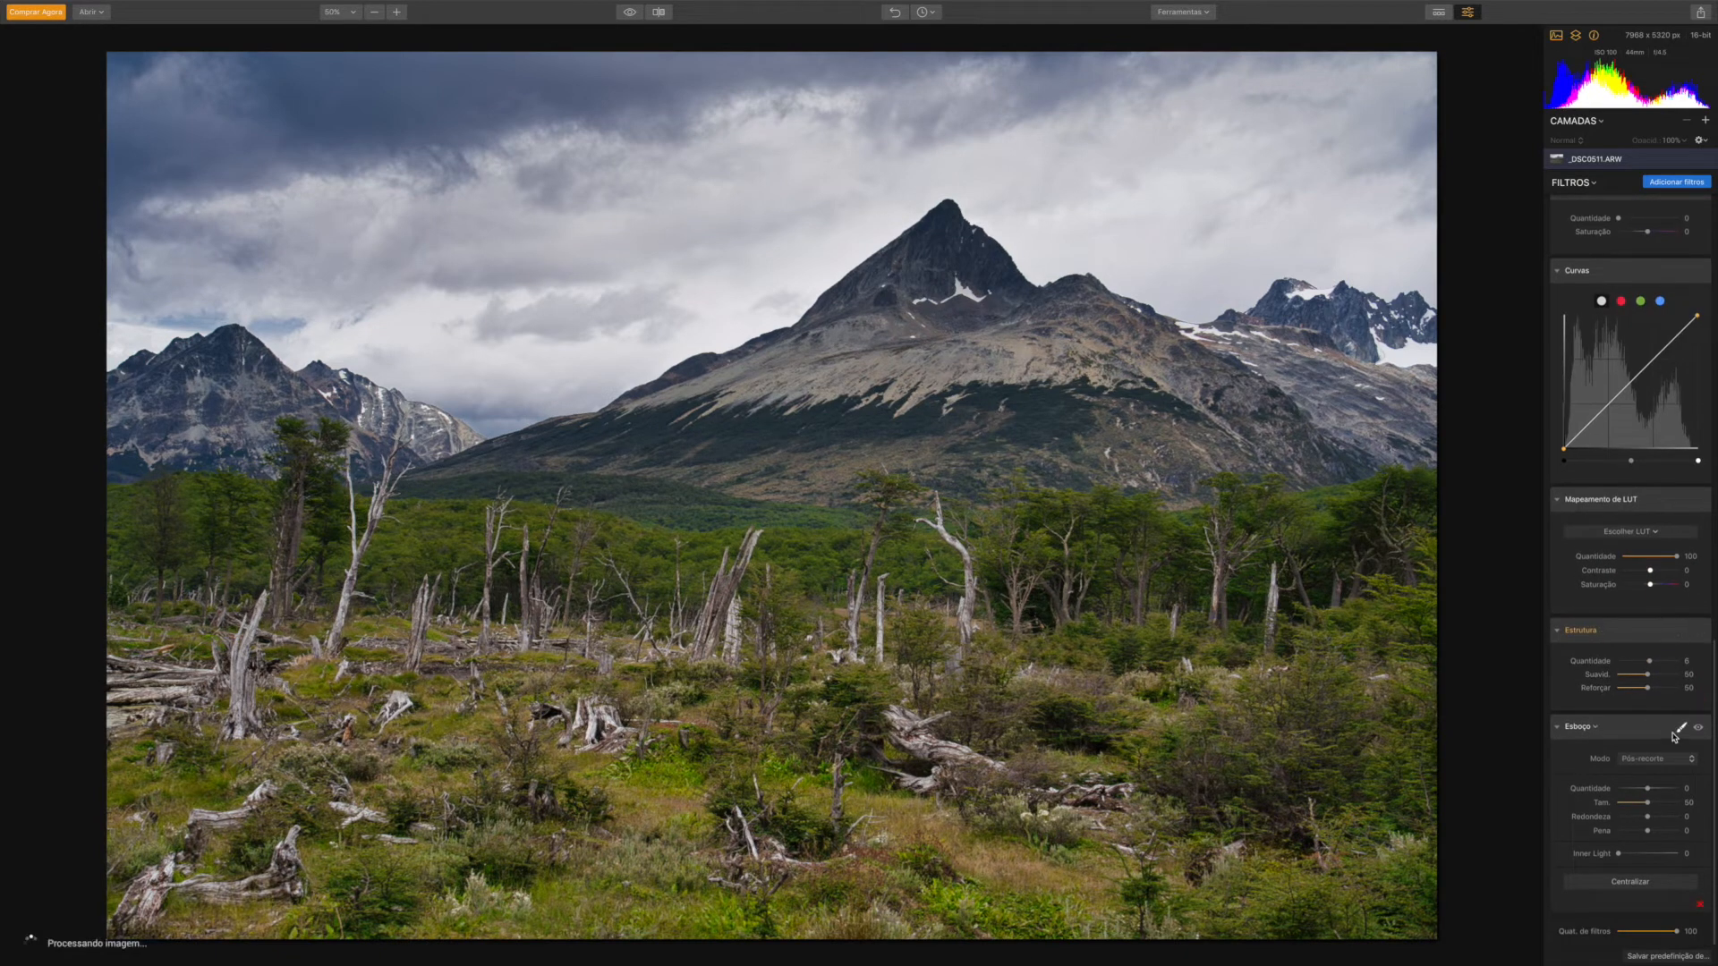
Step: Try an Esboço amount of -73 and a reduced overall filter amount, restoring them to 0 and 100
{"action": "left_click", "coordinate": [1645, 788]}
{"action": "mouse_move", "coordinate": [1645, 787]}
{"action": "left_mouse_down"}
{"action": "mouse_move", "coordinate": [1606, 788]}
{"action": "mouse_move", "coordinate": [1626, 788]}
{"action": "left_mouse_up"}
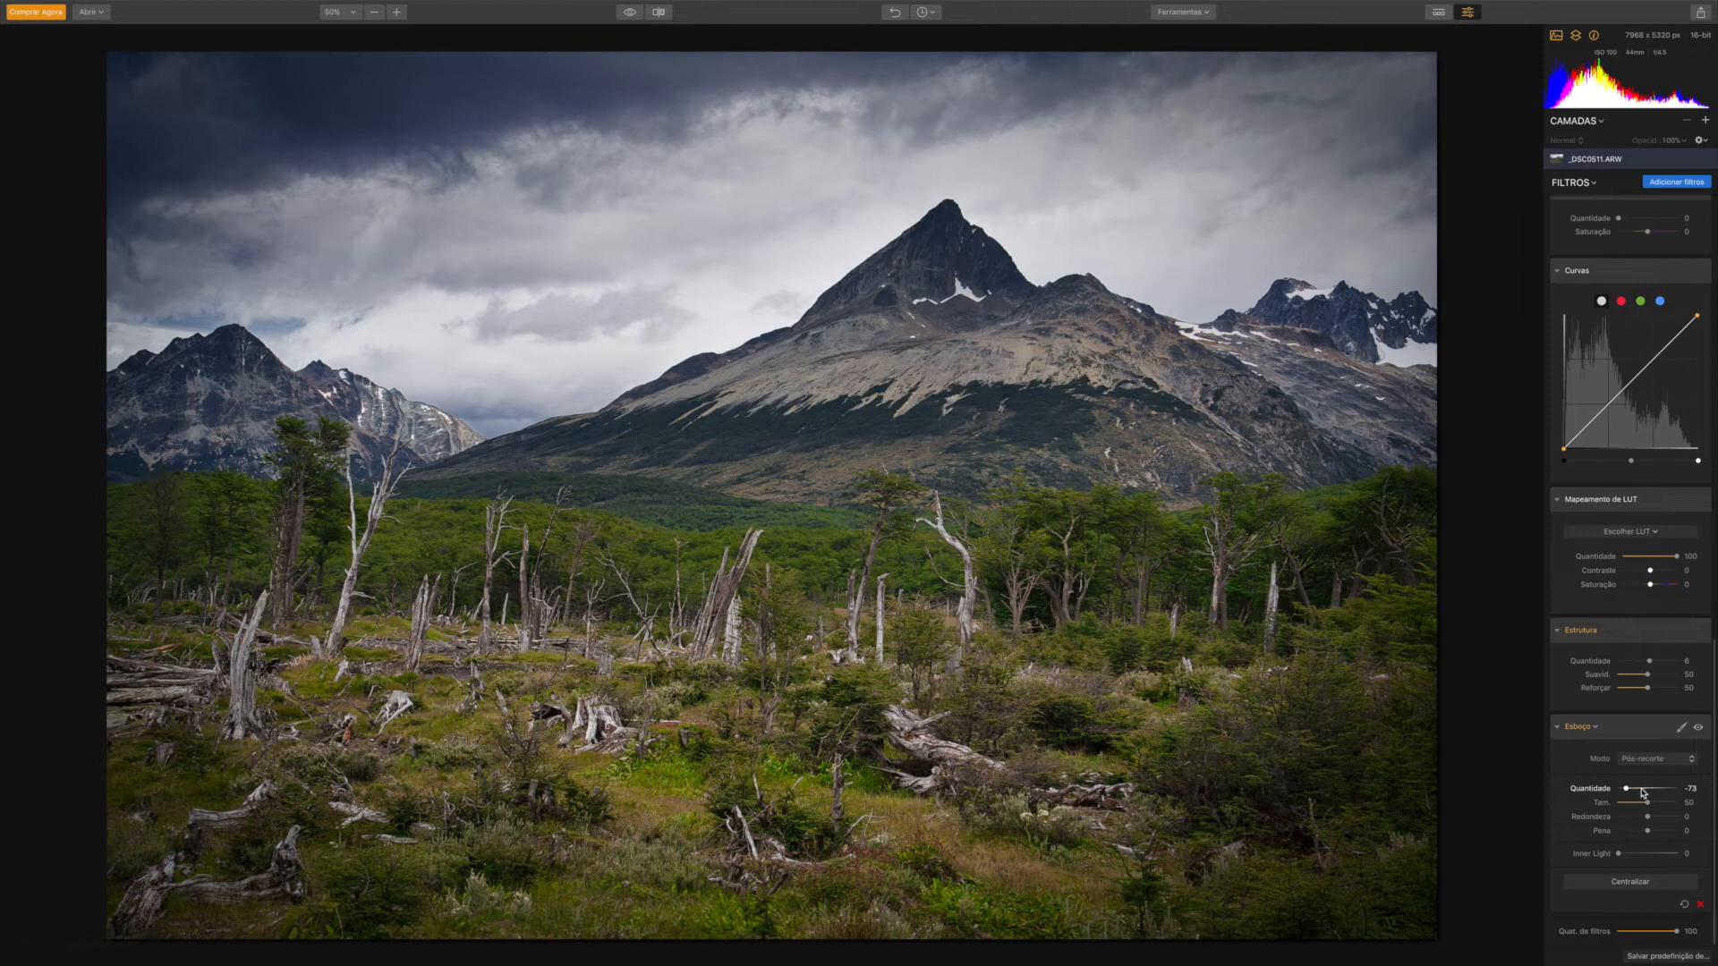
{"action": "double_click", "coordinate": [1643, 790]}
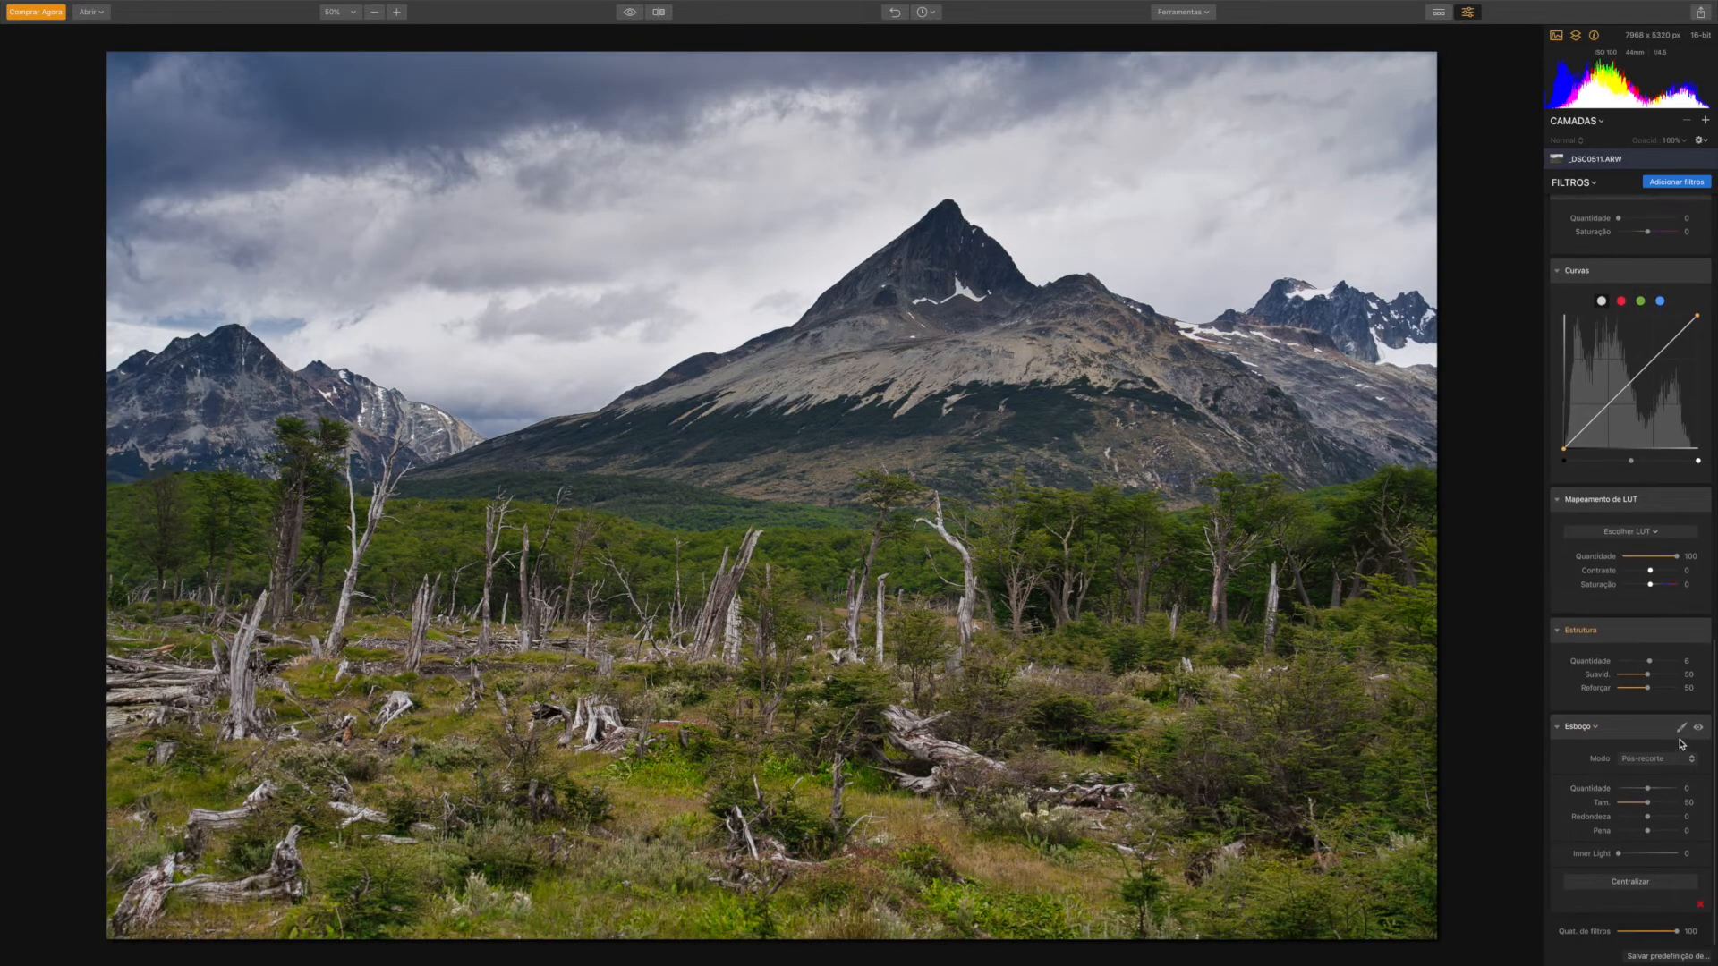
{"action": "mouse_move", "coordinate": [1679, 936]}
{"action": "left_mouse_down"}
{"action": "mouse_move", "coordinate": [1636, 934]}
{"action": "mouse_move", "coordinate": [1672, 935]}
{"action": "left_mouse_up"}
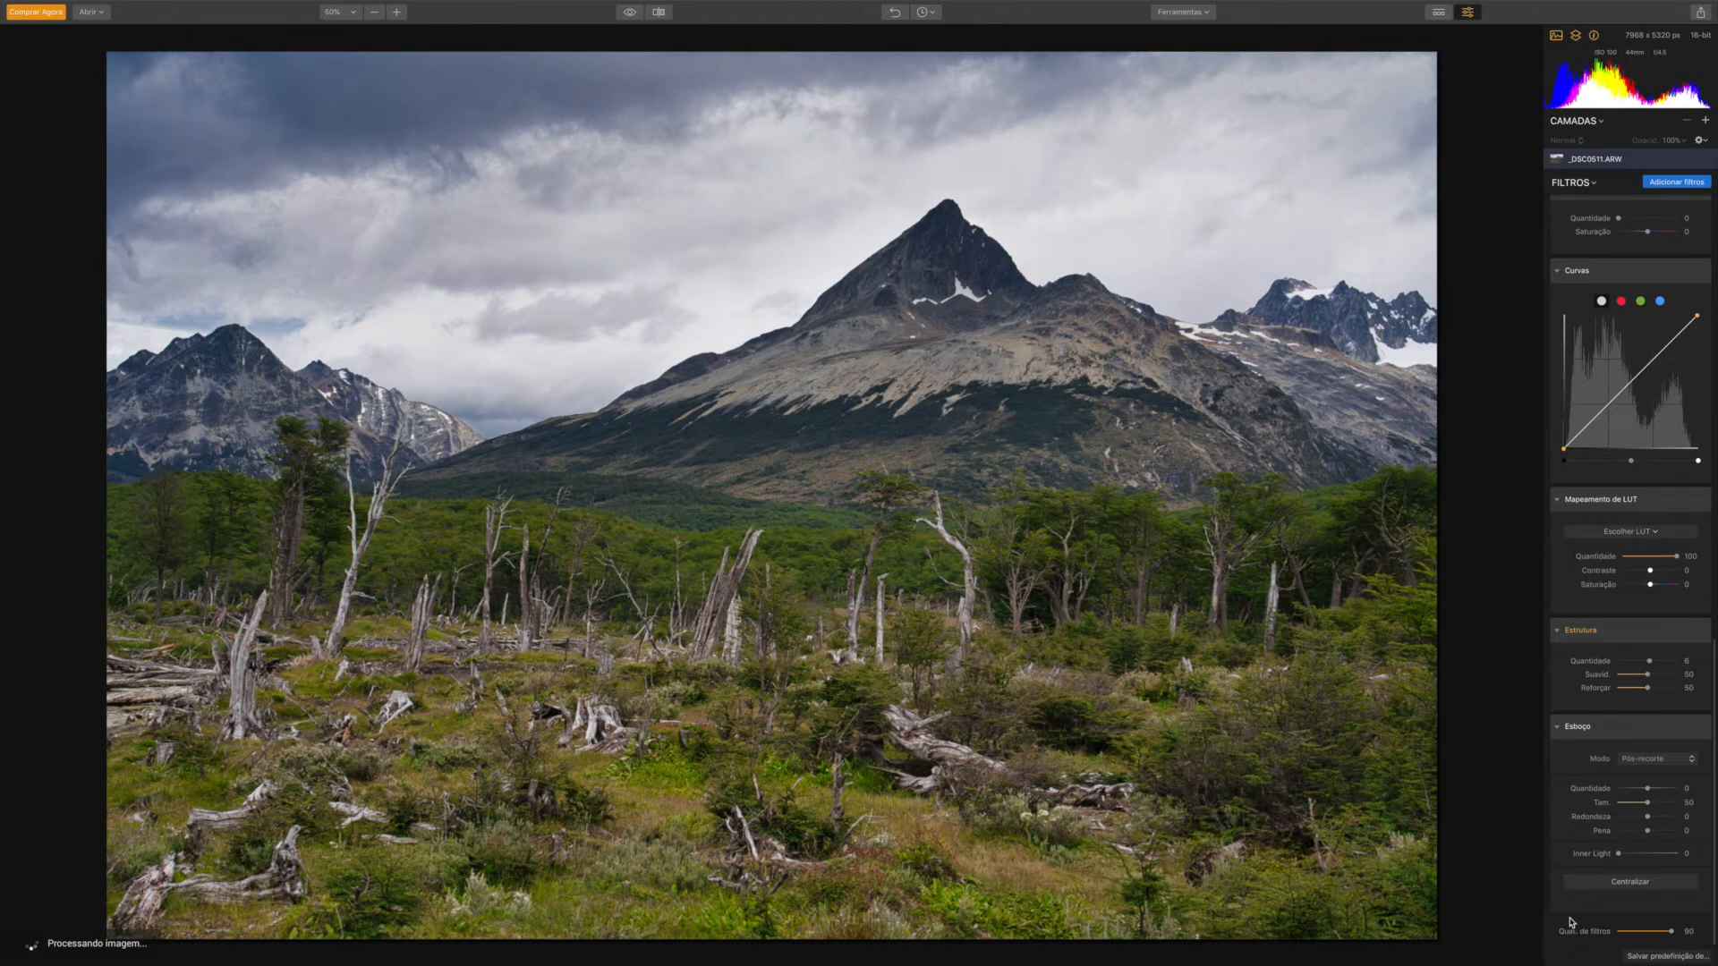
{"action": "mouse_move", "coordinate": [1687, 931]}
{"action": "left_mouse_down"}
{"action": "mouse_move", "coordinate": [1640, 931]}
{"action": "mouse_move", "coordinate": [1710, 931]}
{"action": "left_mouse_up"}
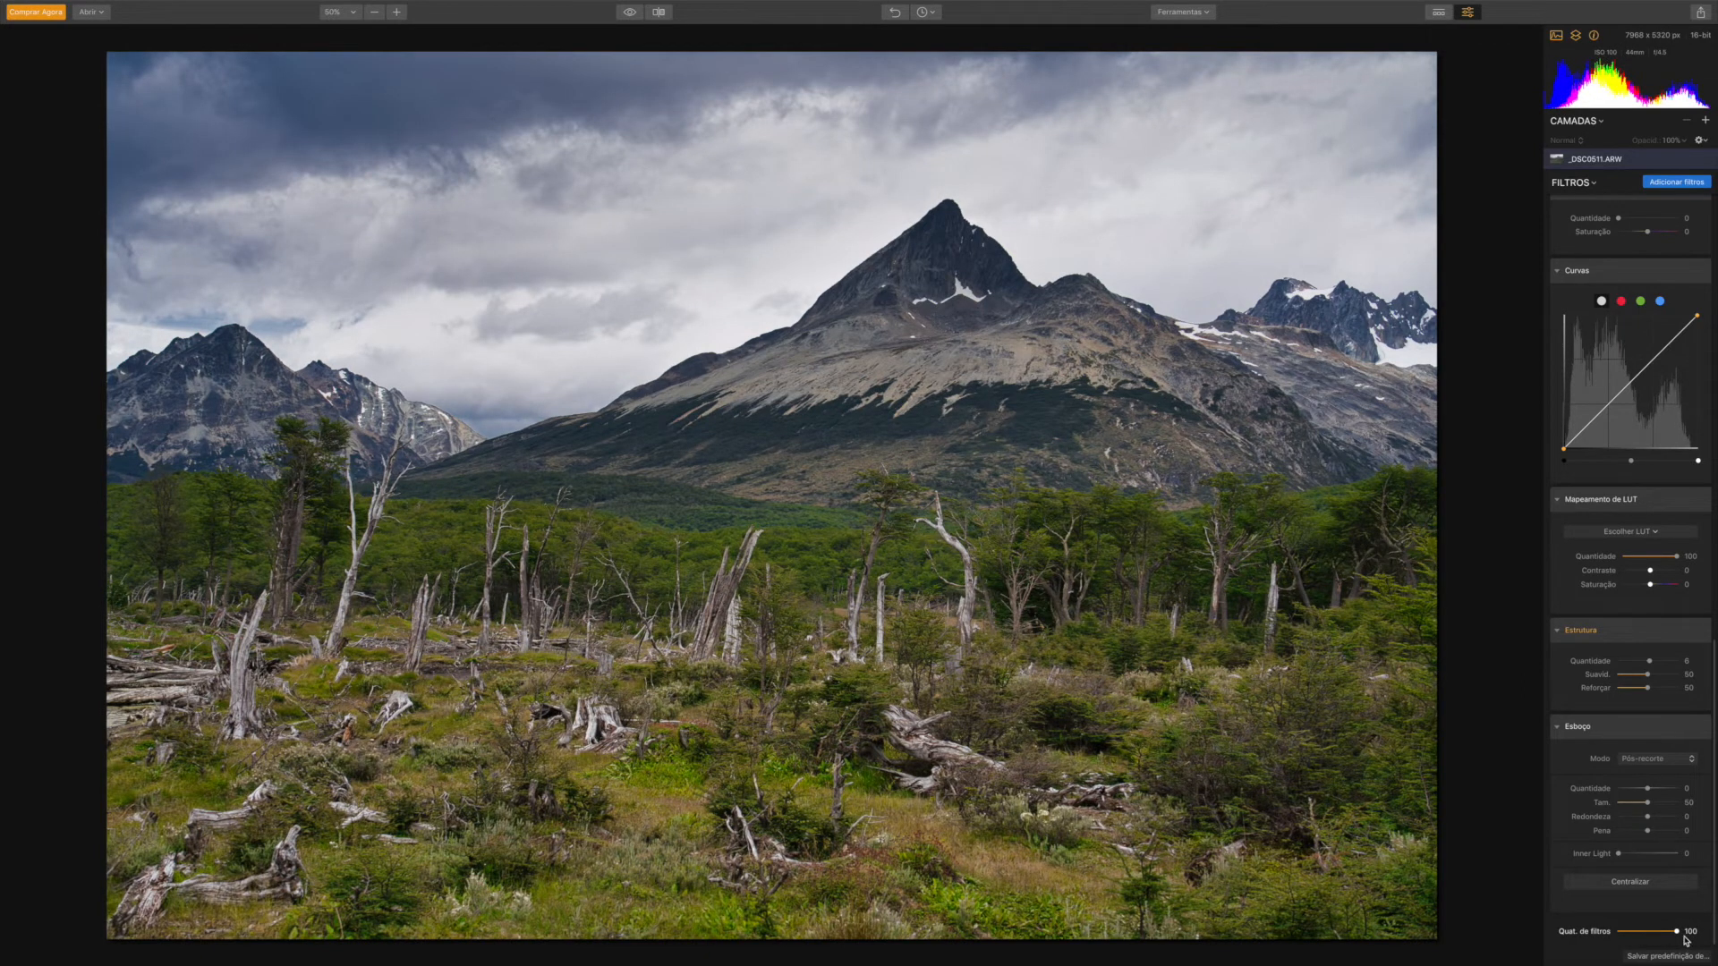
Step: Set Vibração to 8 in the Saturação / Vibração filter
{"action": "scroll", "coordinate": [1686, 939], "scroll_direction": "up", "scroll_amount": 10}
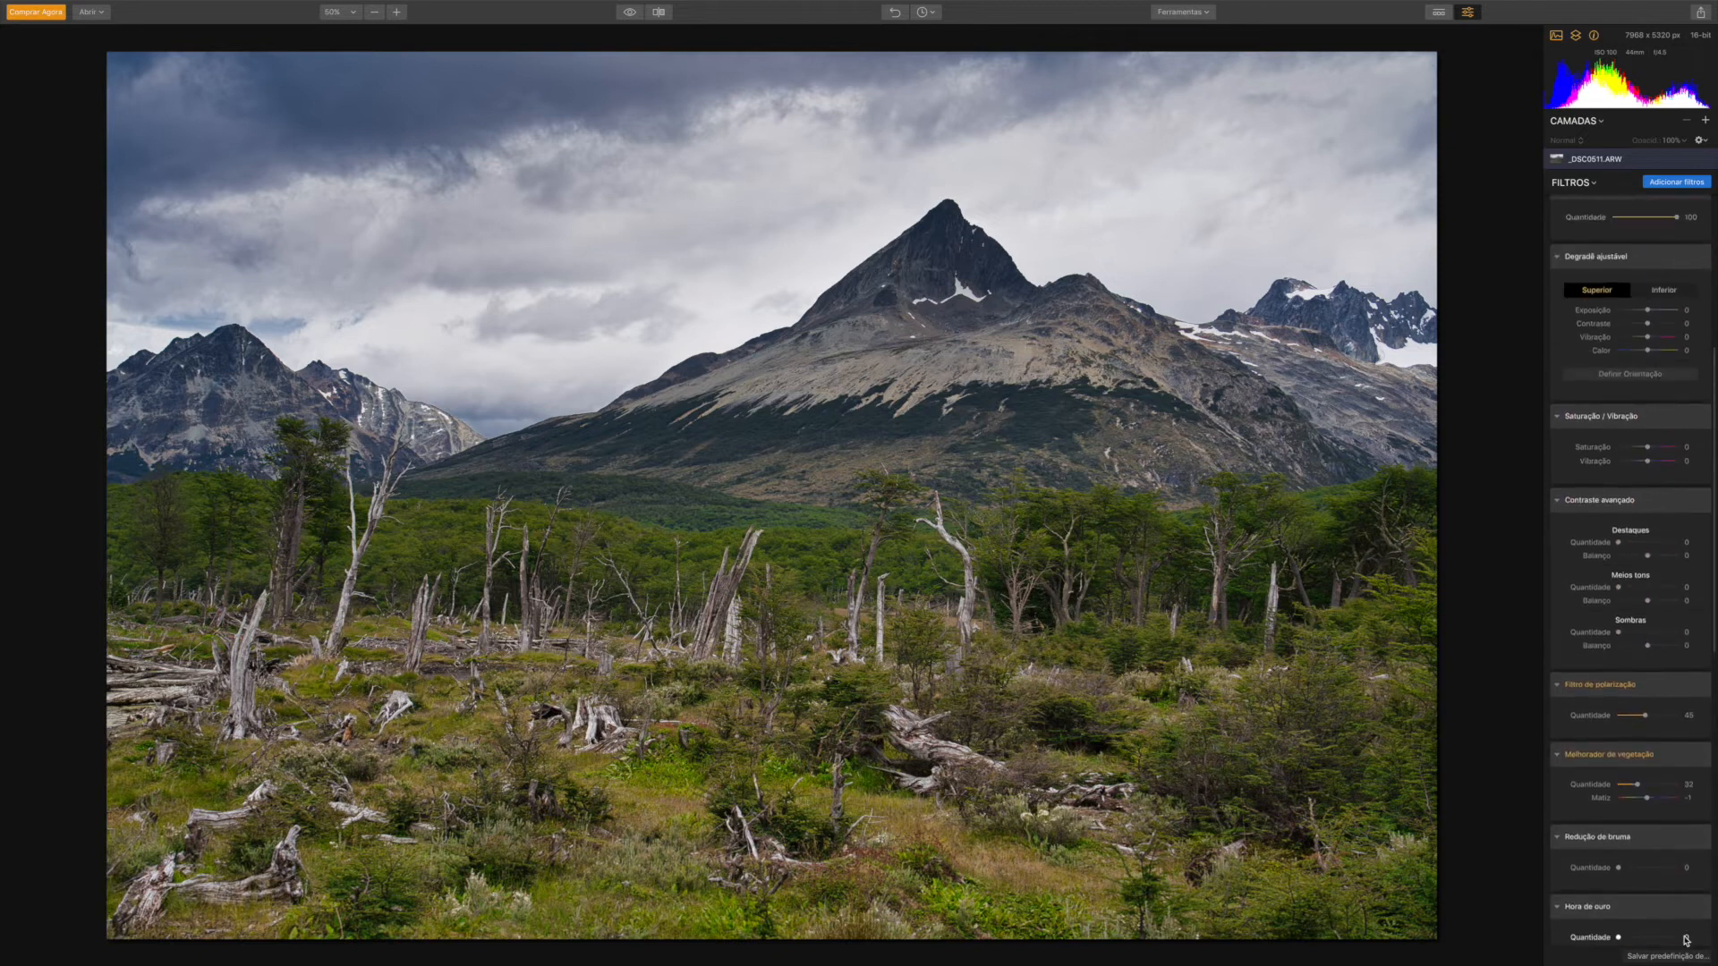
{"action": "scroll", "coordinate": [1664, 787], "scroll_direction": "up", "scroll_amount": 5}
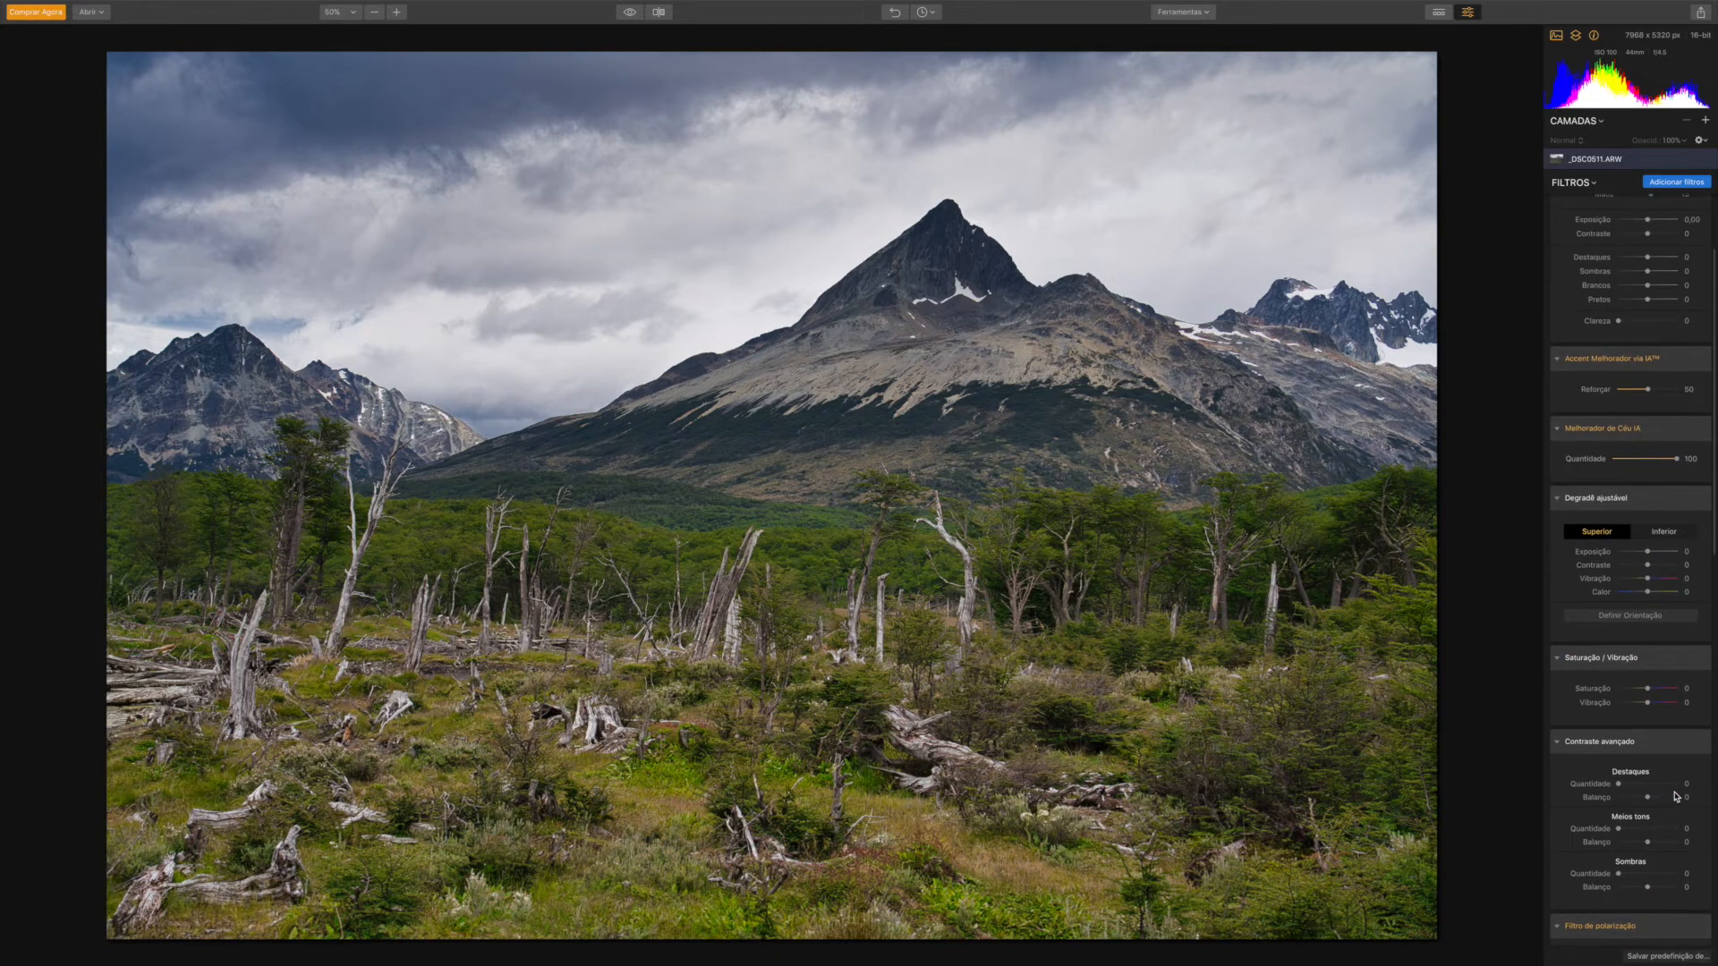
{"action": "left_click_drag", "start_coordinate": [1647, 703], "coordinate": [1652, 705]}
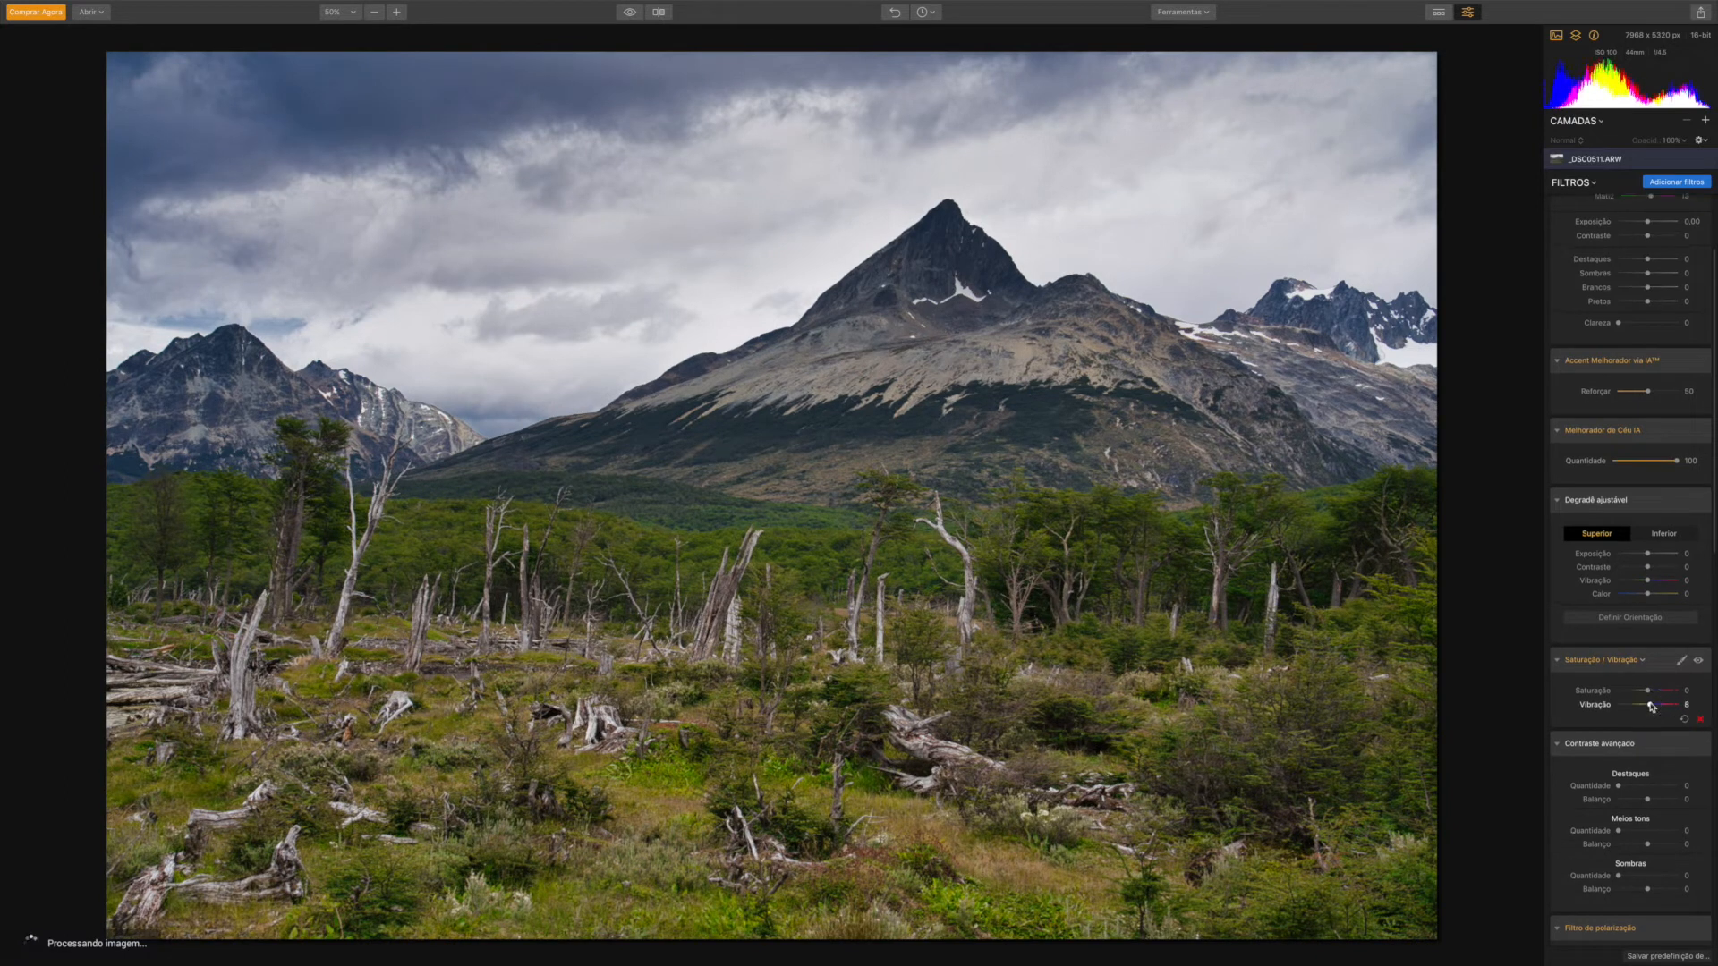
{"action": "scroll", "coordinate": [1652, 706], "scroll_direction": "up", "scroll_amount": 2}
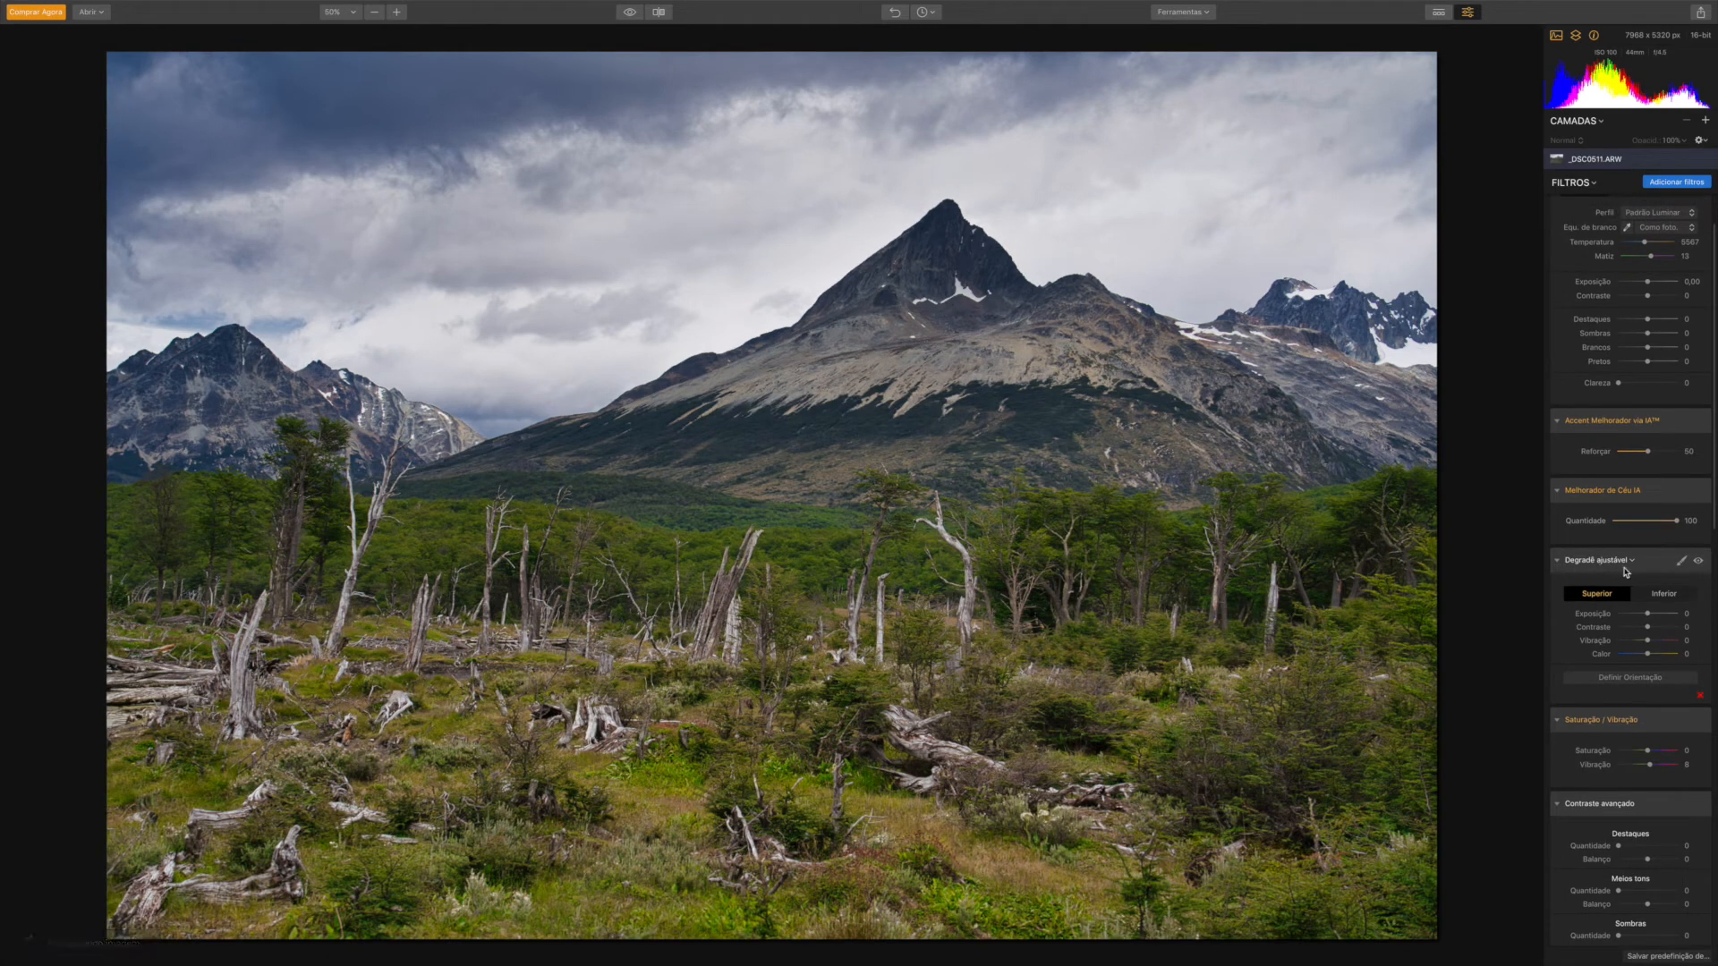
{"action": "left_click", "coordinate": [1654, 678]}
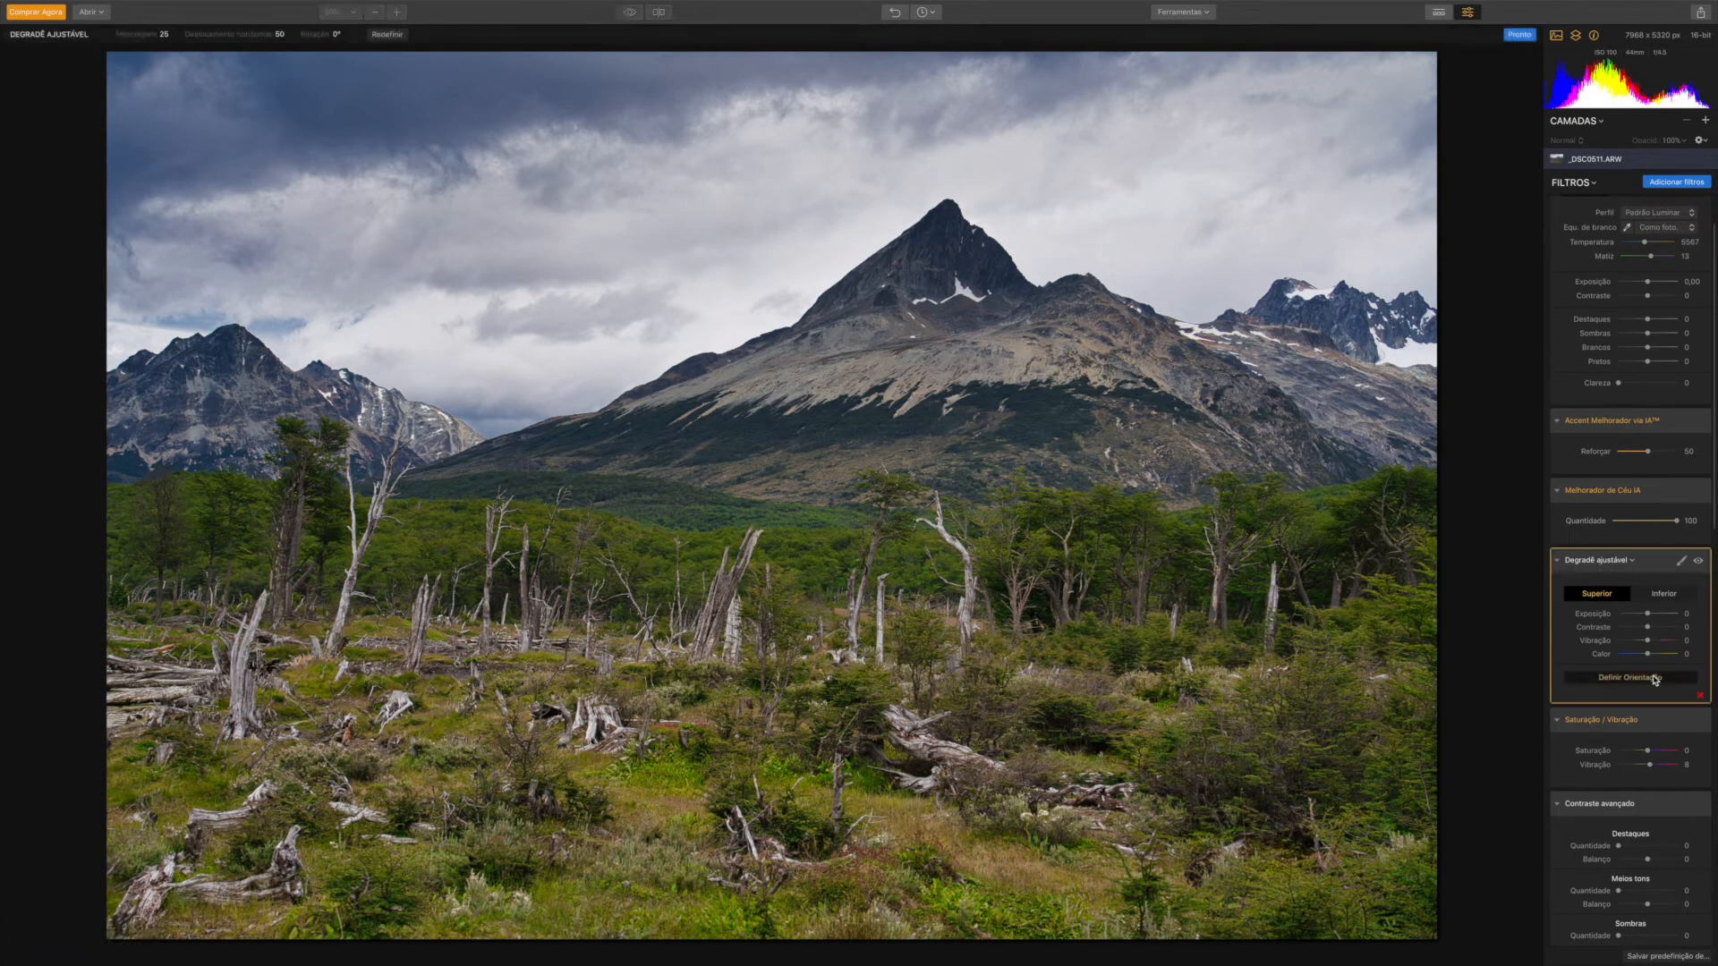
{"action": "left_click", "coordinate": [1633, 678]}
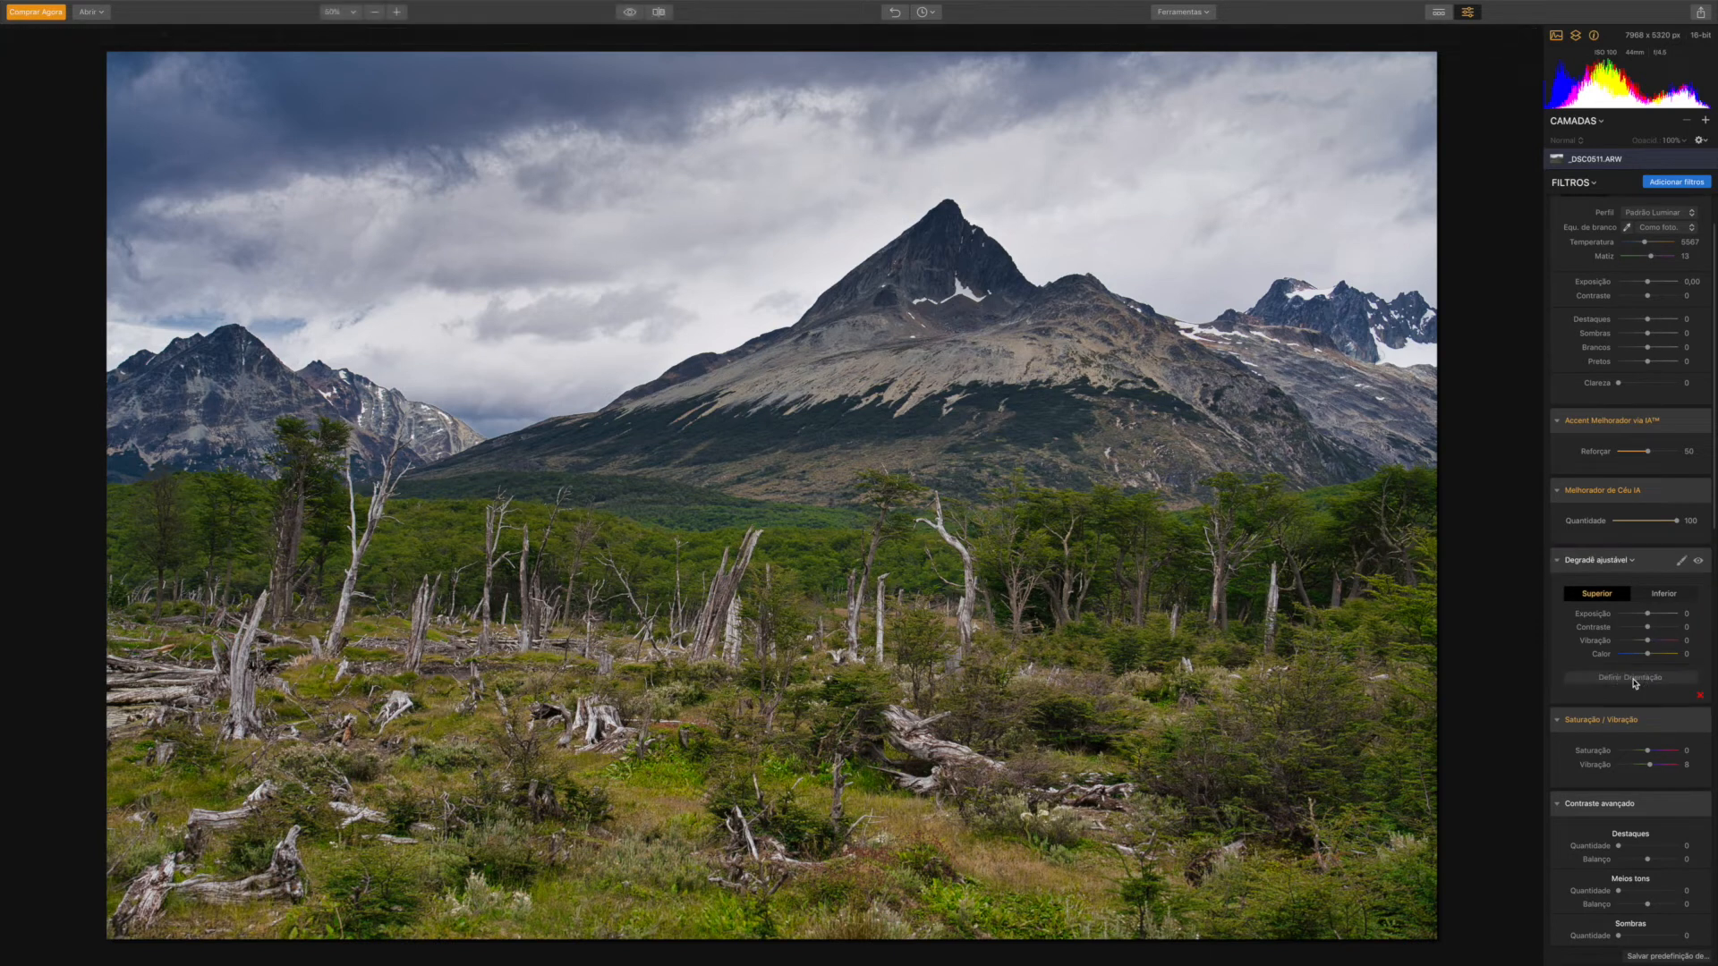
{"action": "key", "text": "super+plus"}
{"action": "key", "text": "super+plus"}
{"action": "key", "text": "super+minus"}
{"action": "key", "text": "super+minus"}
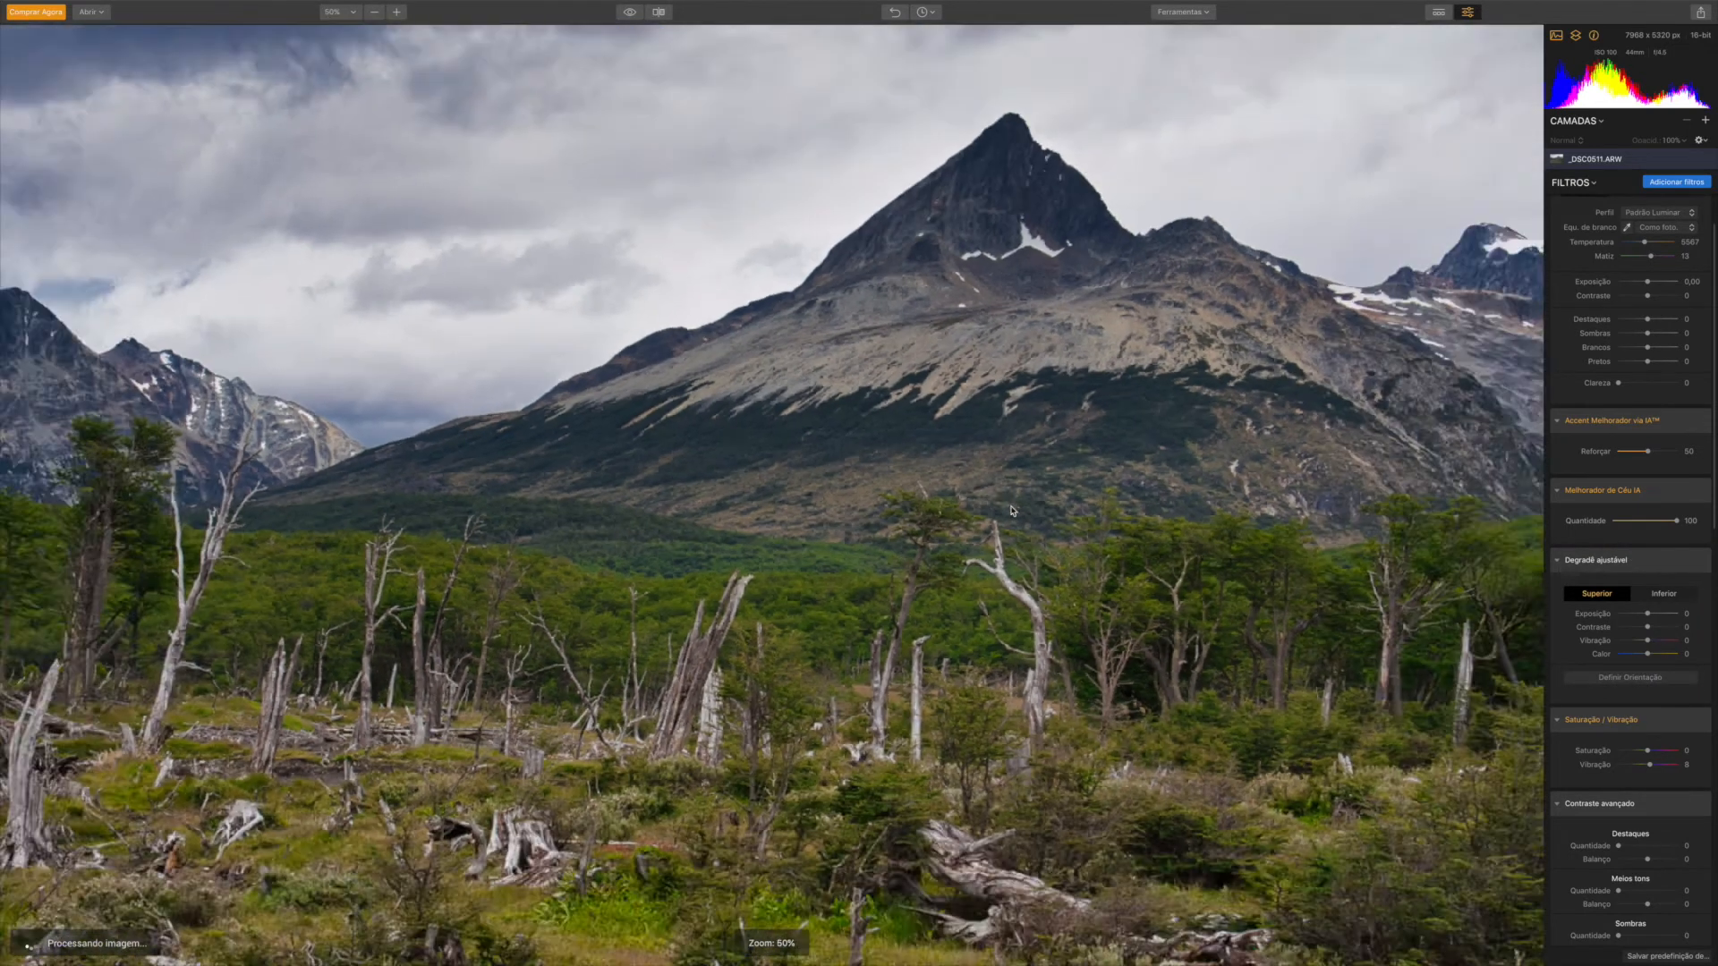
Step: Place the Degradê ajustável gradient horizontally along the mountain's base and set its Superior Exposição to about -28, Vibração 7 and Calor -6
{"action": "left_click", "coordinate": [1626, 680]}
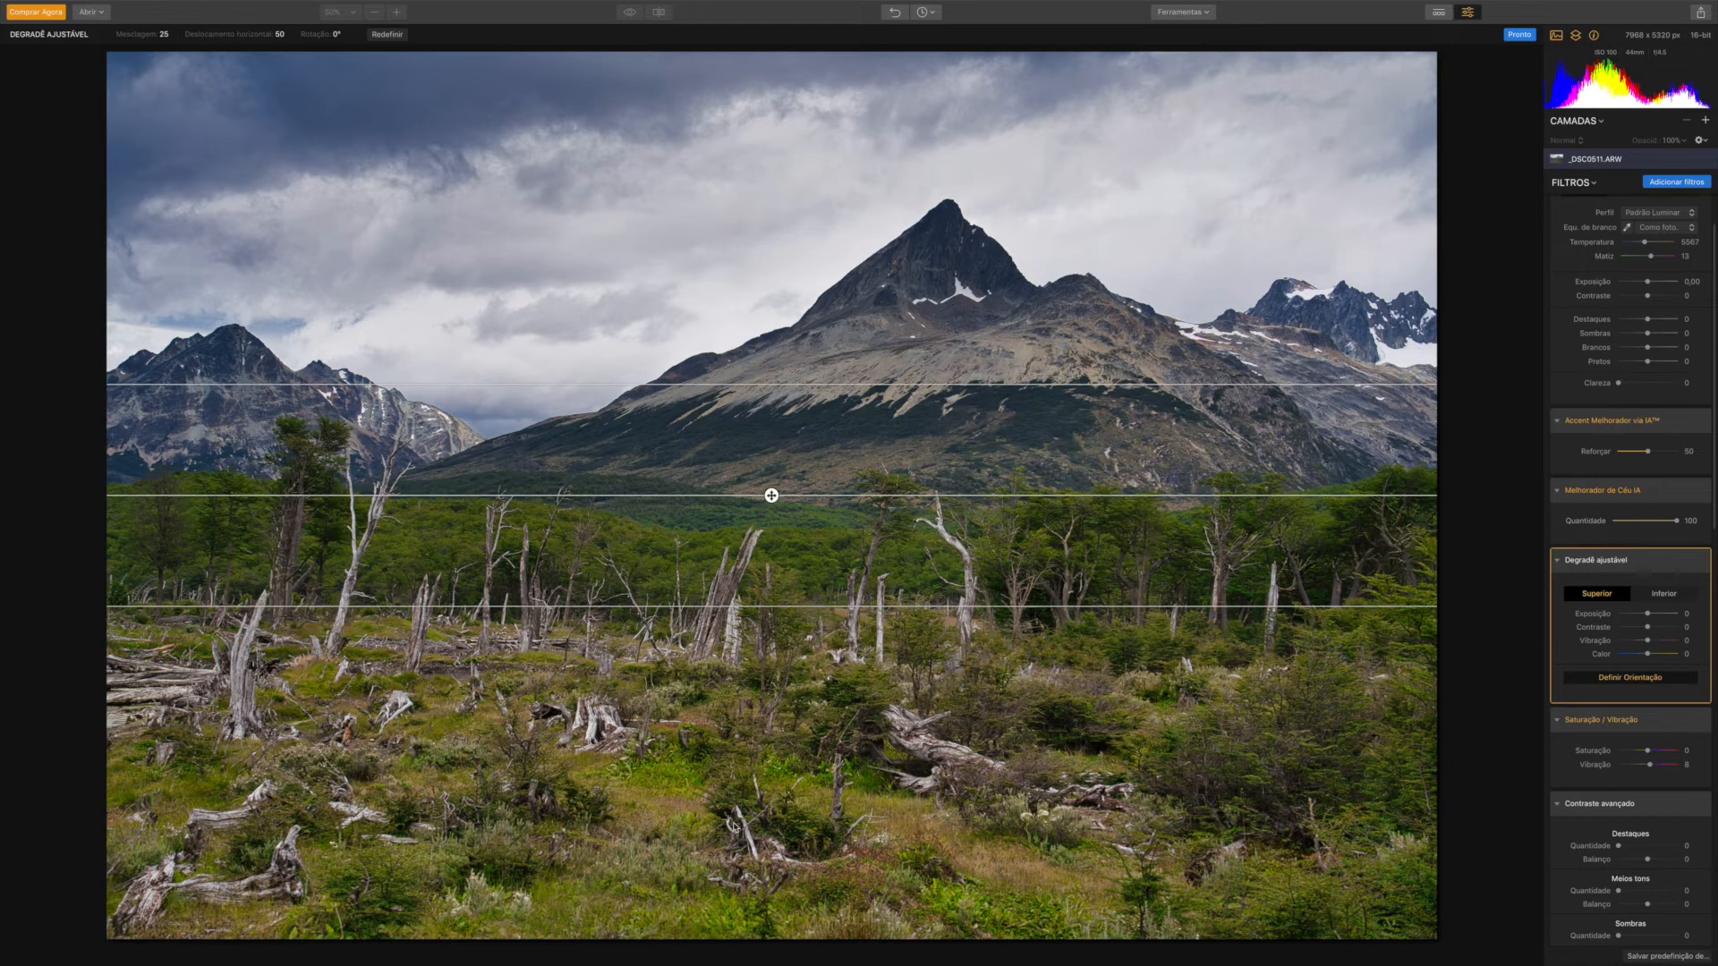
{"action": "left_click_drag", "start_coordinate": [771, 495], "coordinate": [745, 524]}
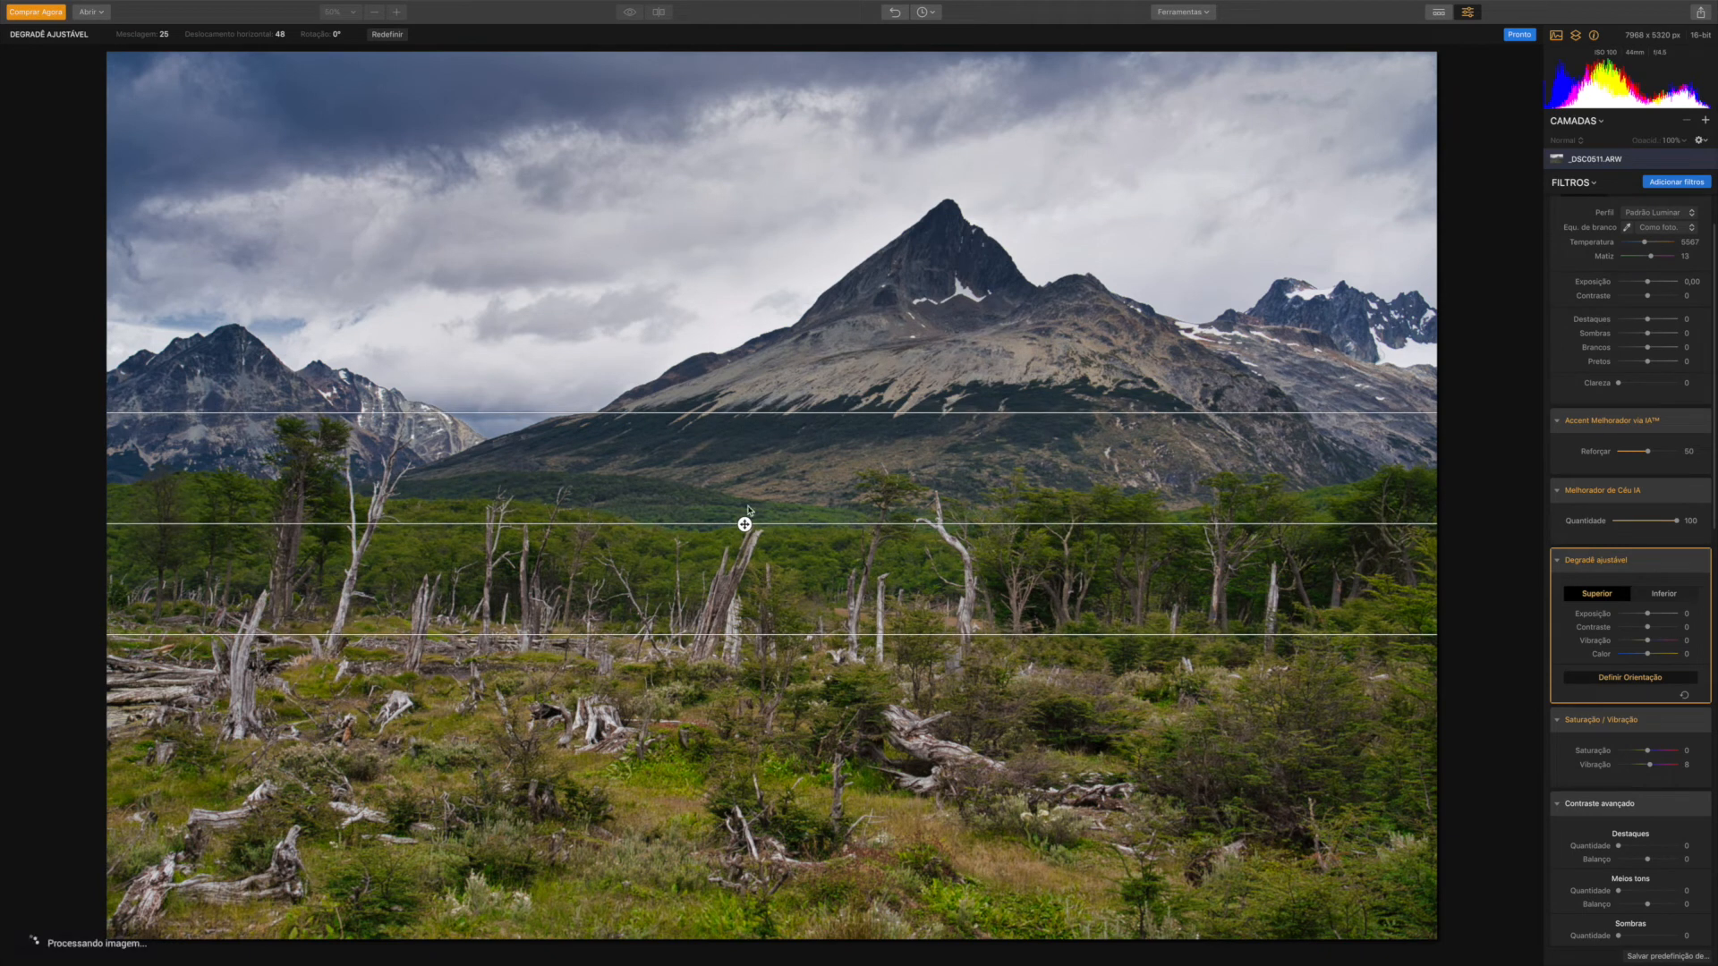
{"action": "left_click_drag", "start_coordinate": [744, 524], "coordinate": [749, 469]}
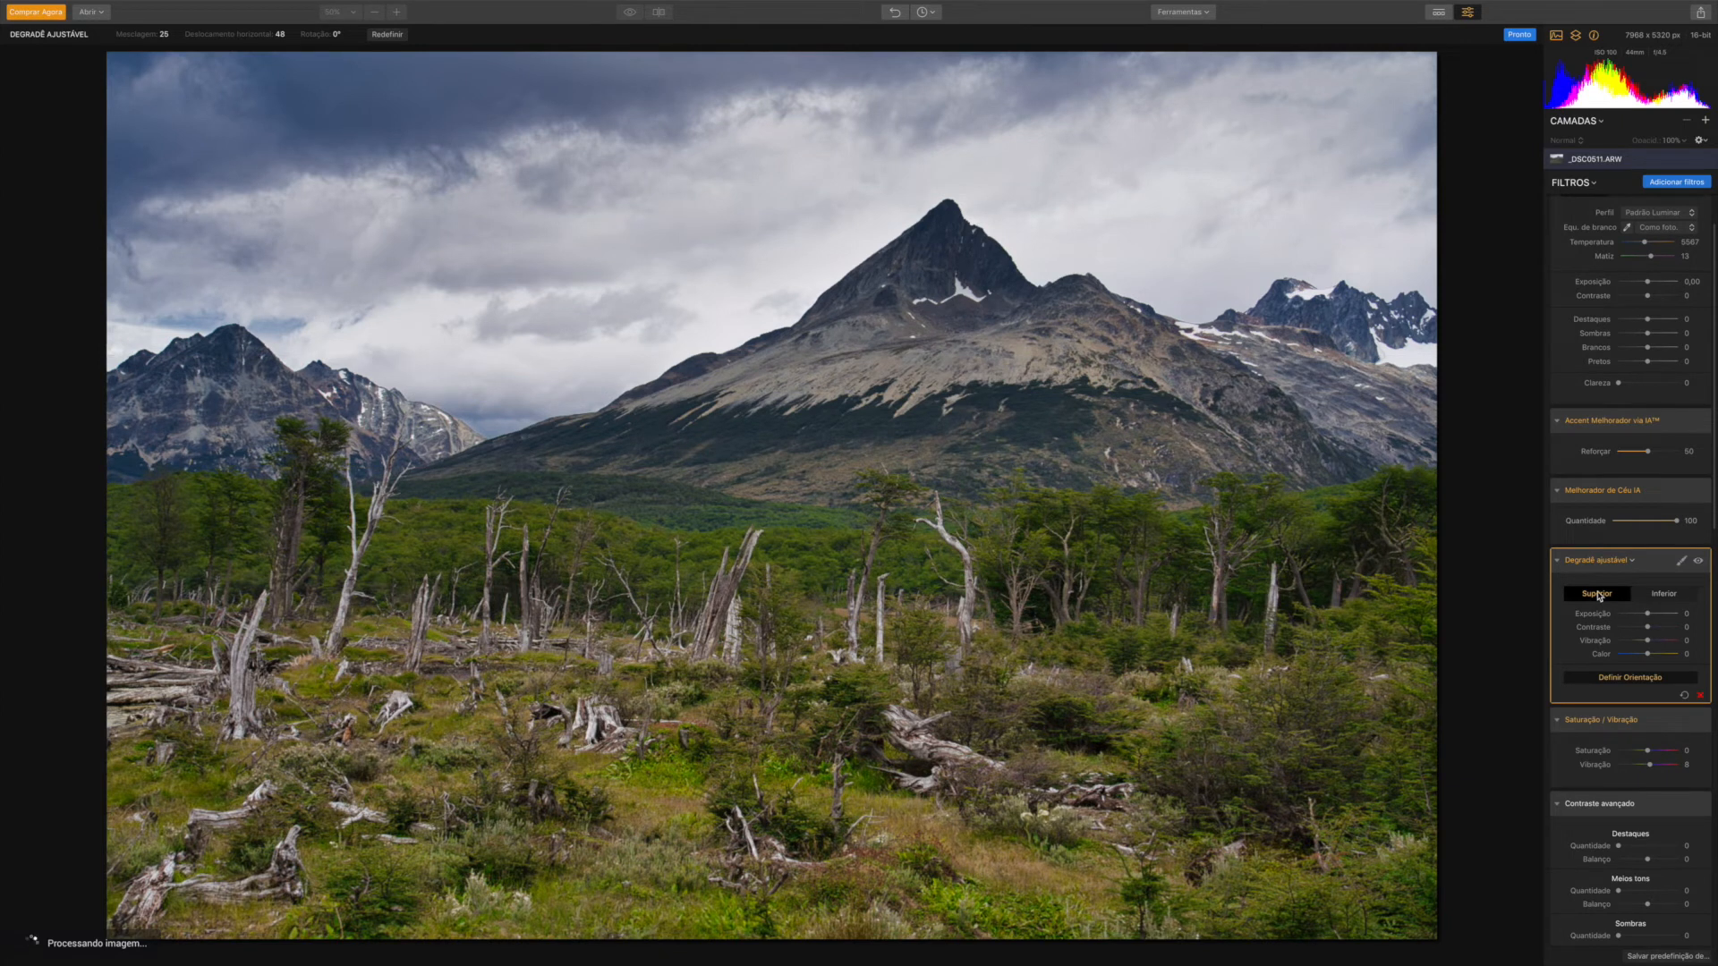
{"action": "left_click_drag", "start_coordinate": [1647, 614], "coordinate": [1645, 655]}
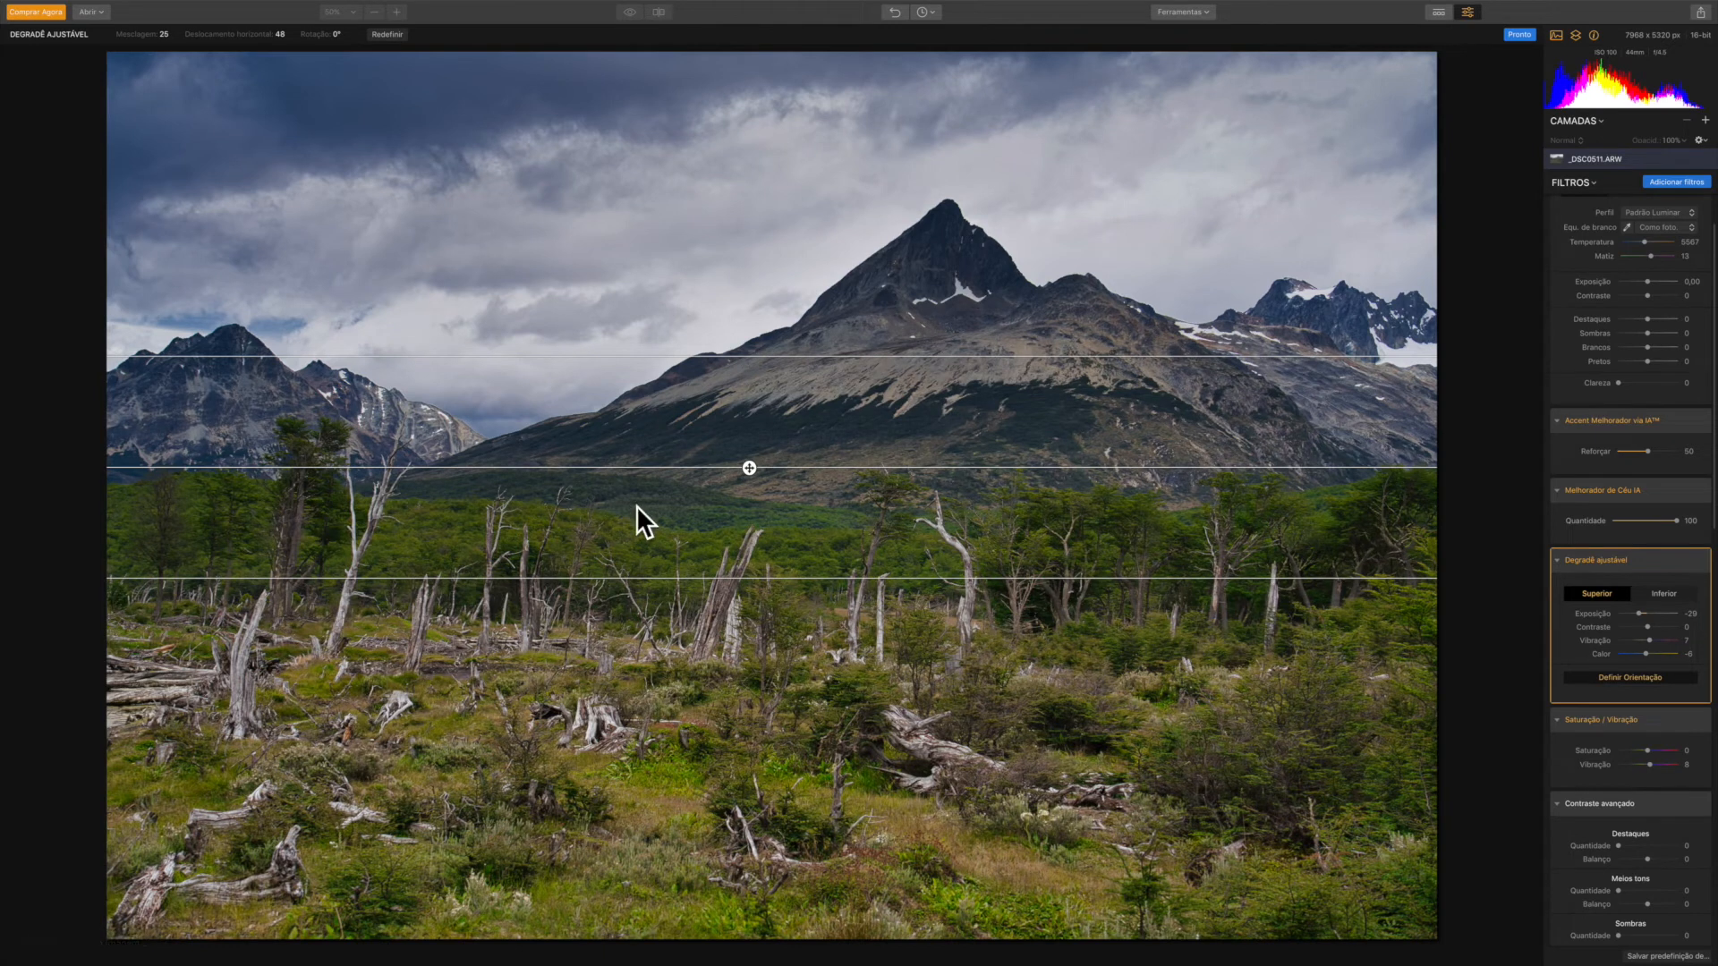
Step: Set the Inferior Exposição of the adjustable gradient to 9 and finish editing its orientation
{"action": "left_click", "coordinate": [1663, 595]}
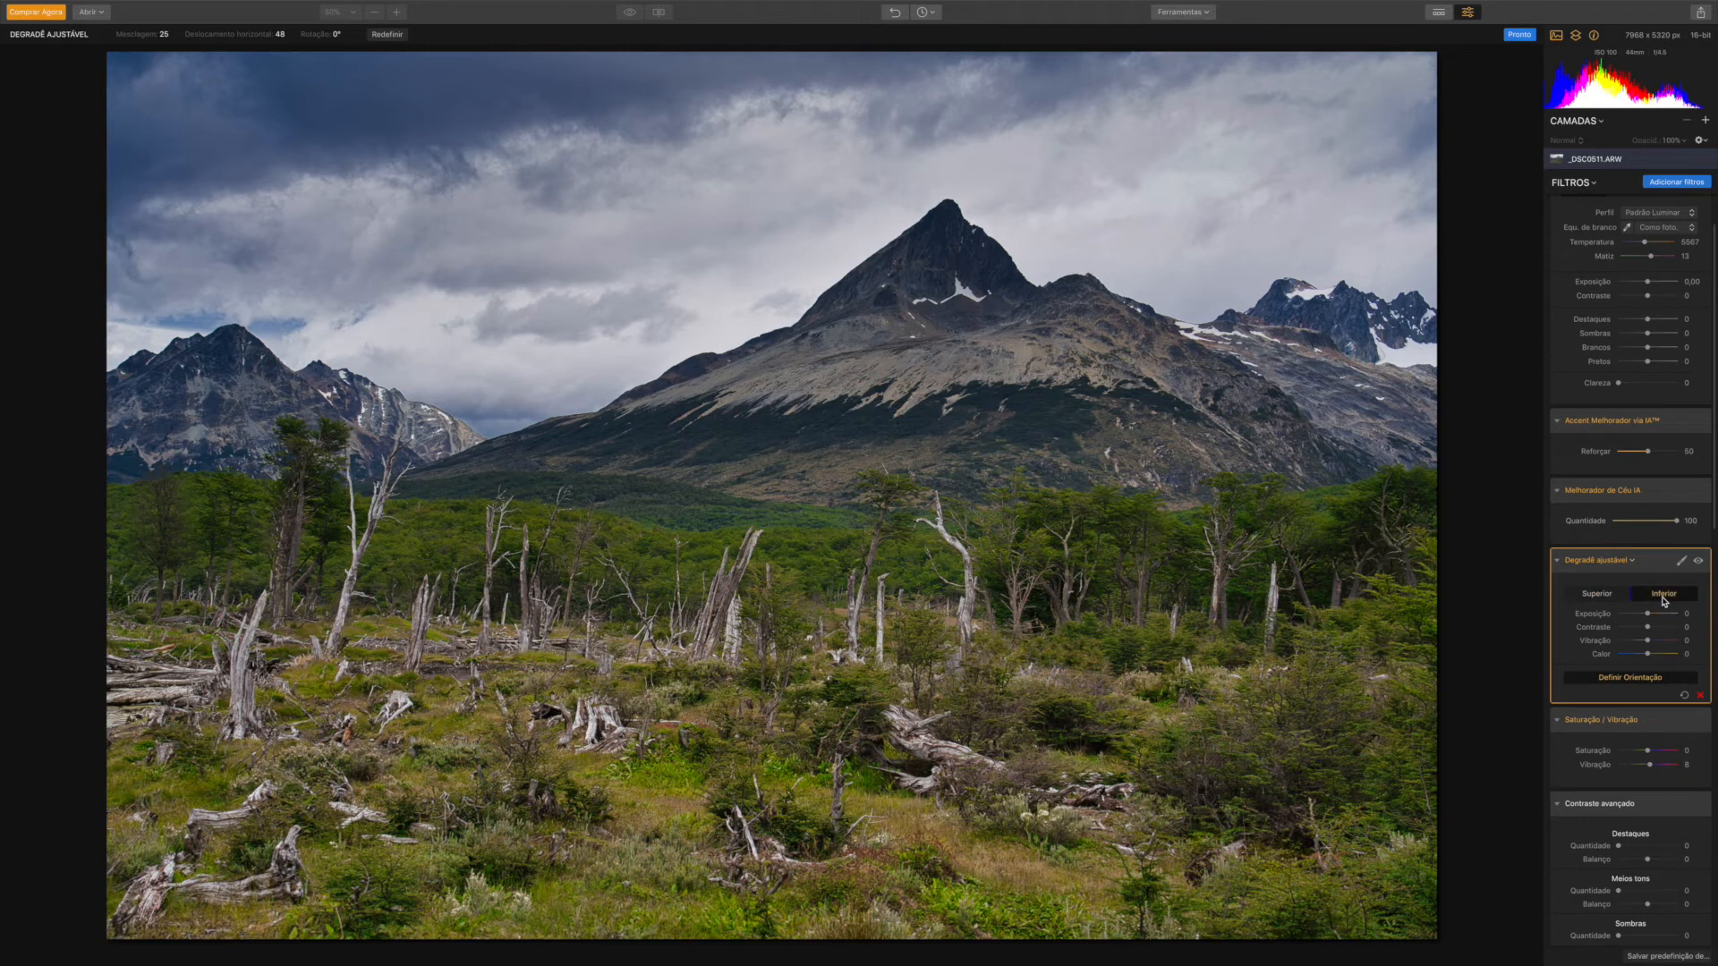
{"action": "left_click_drag", "start_coordinate": [1648, 615], "coordinate": [1651, 618]}
{"action": "double_click", "coordinate": [1651, 617]}
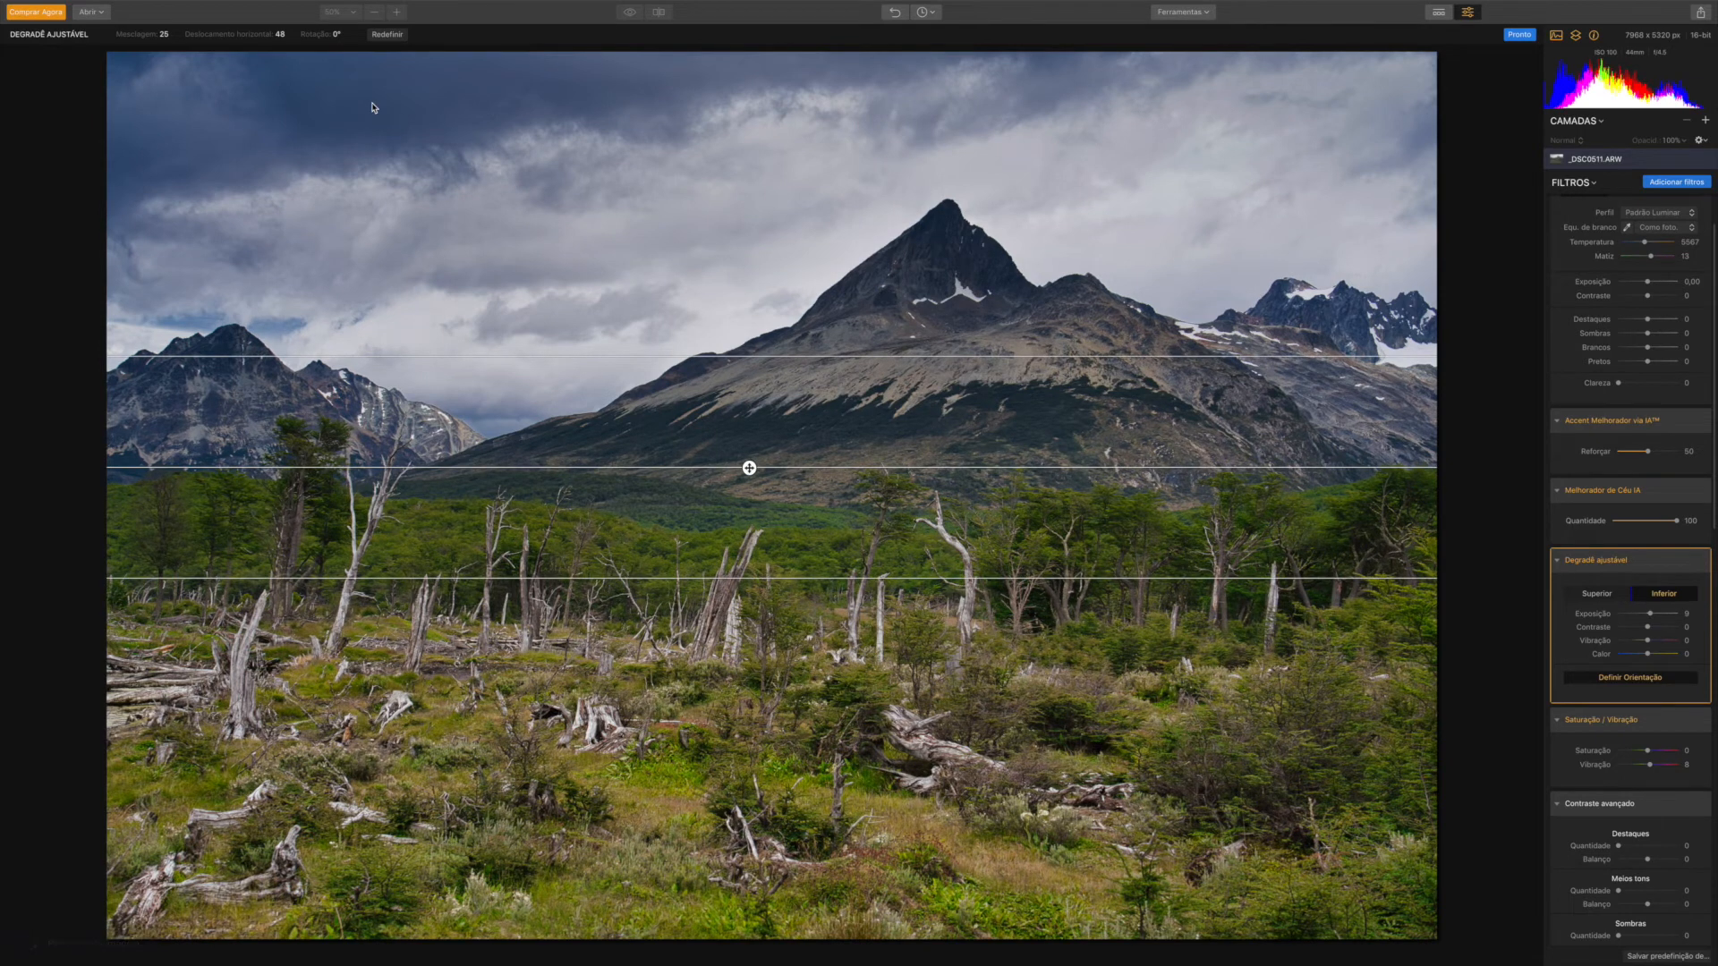
{"action": "left_click", "coordinate": [1514, 36]}
Step: Inspect the photo at 100% and 50% zoom, then fit it back to the screen
{"action": "left_click", "coordinate": [398, 13]}
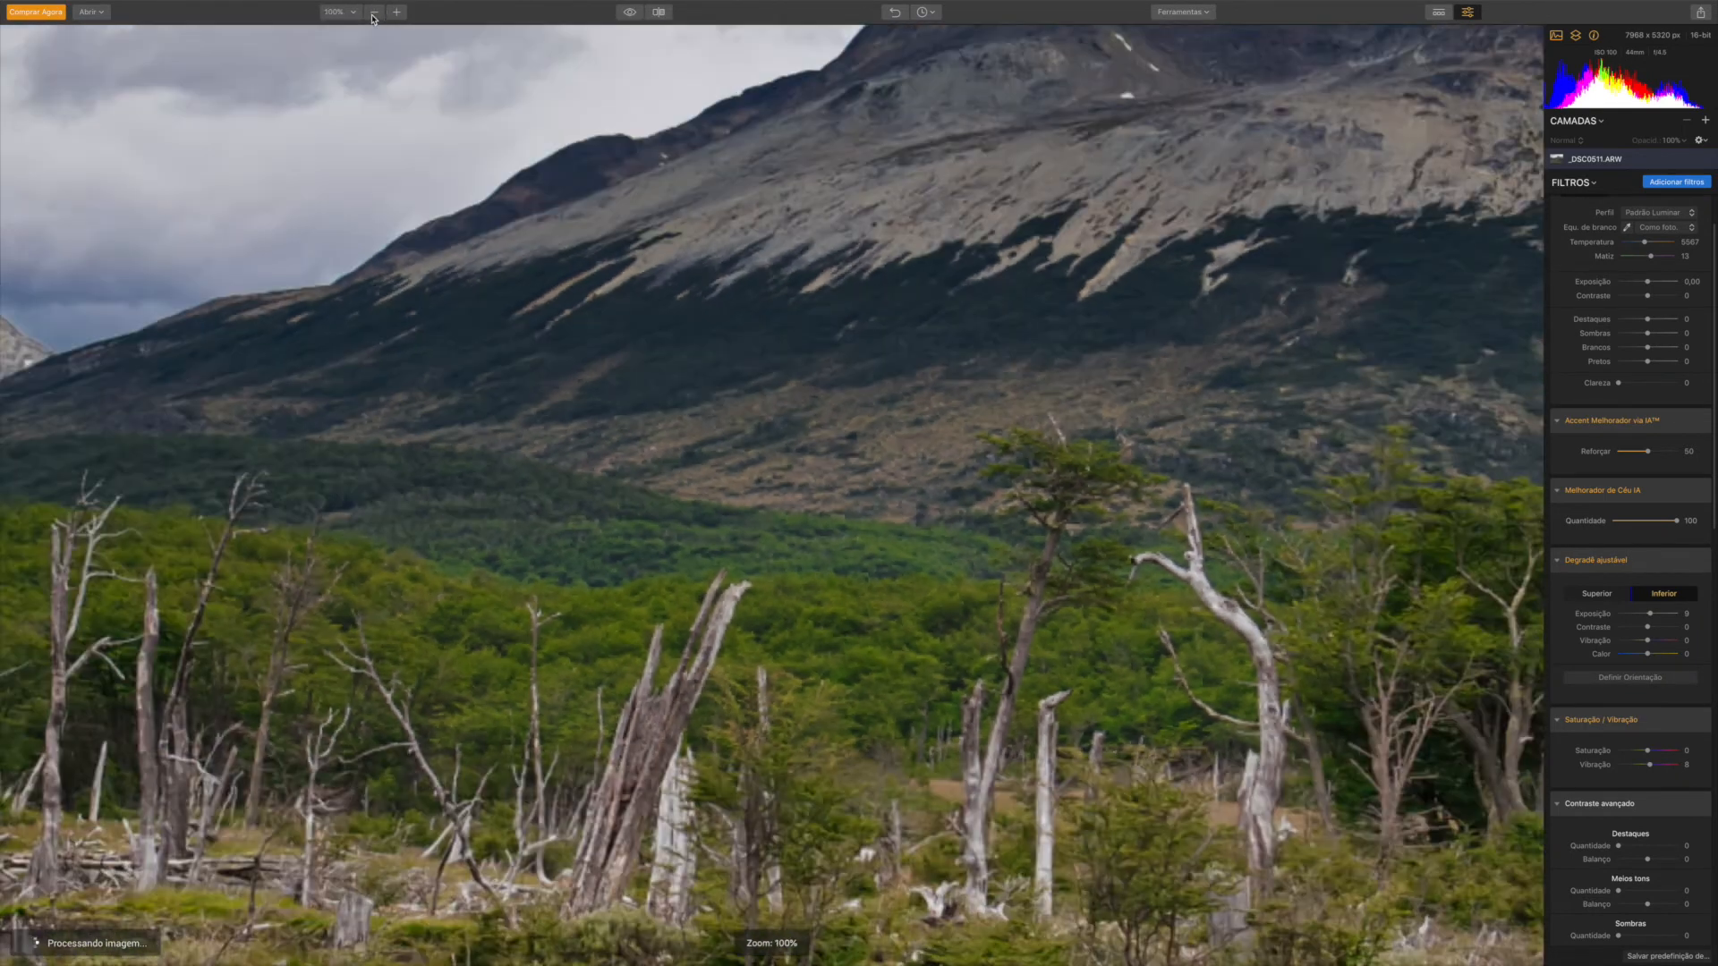
{"action": "left_click", "coordinate": [374, 13]}
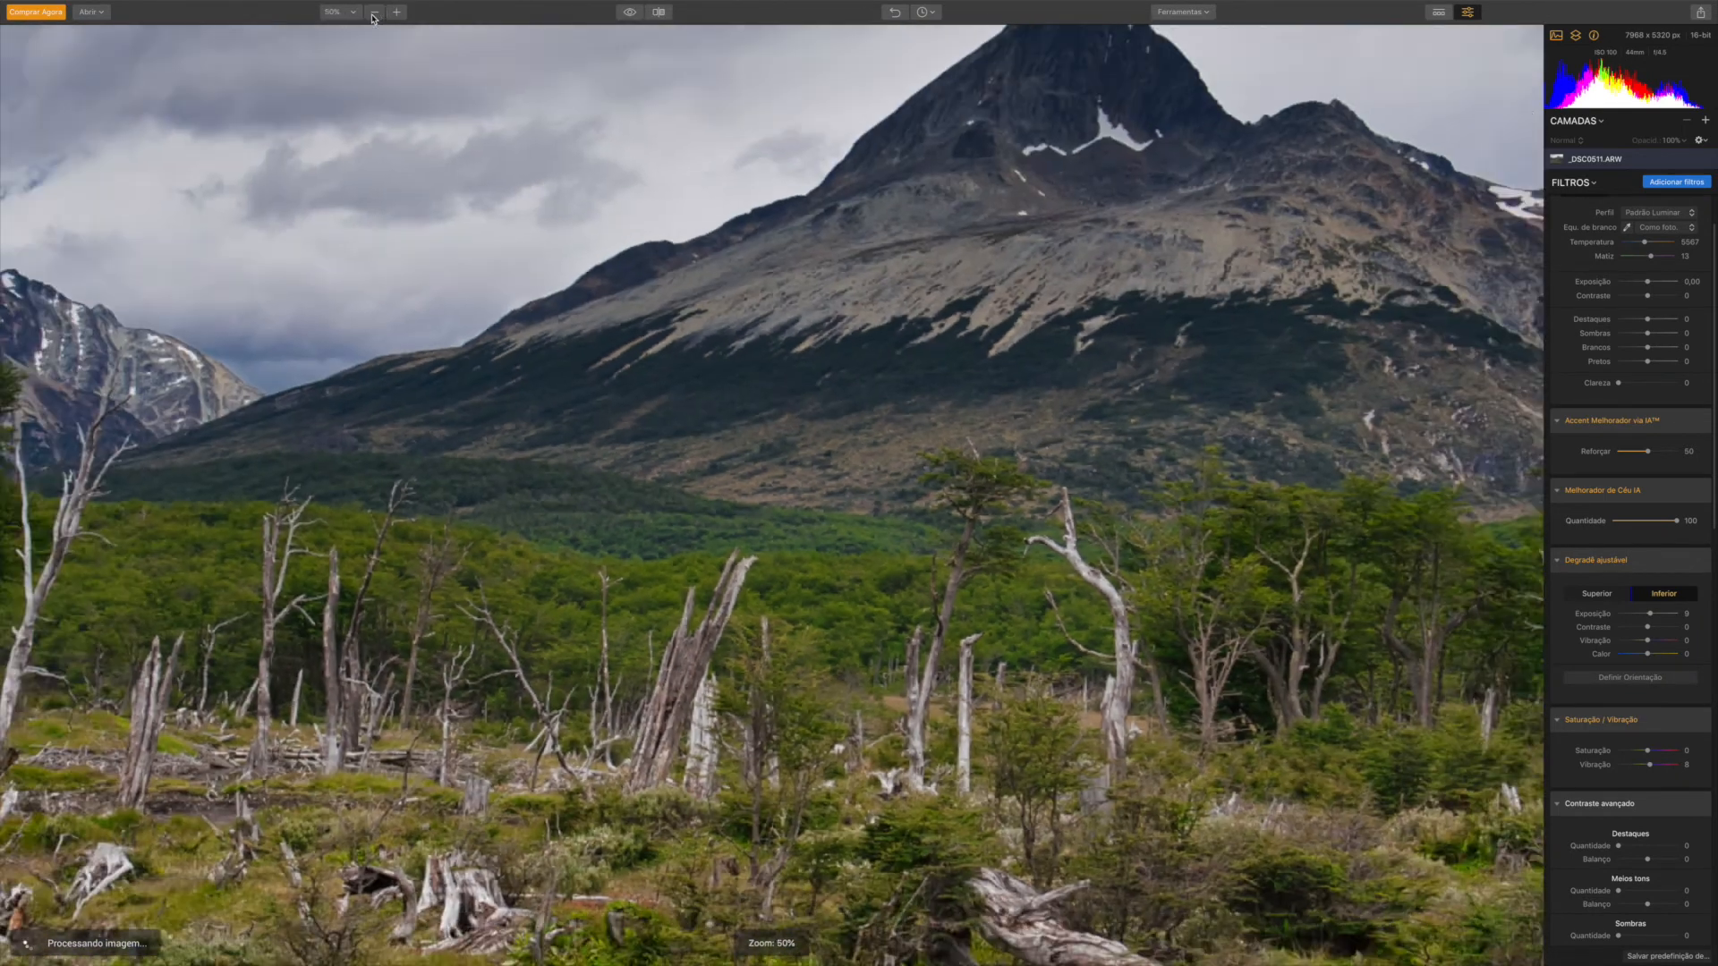
{"action": "left_click", "coordinate": [360, 18]}
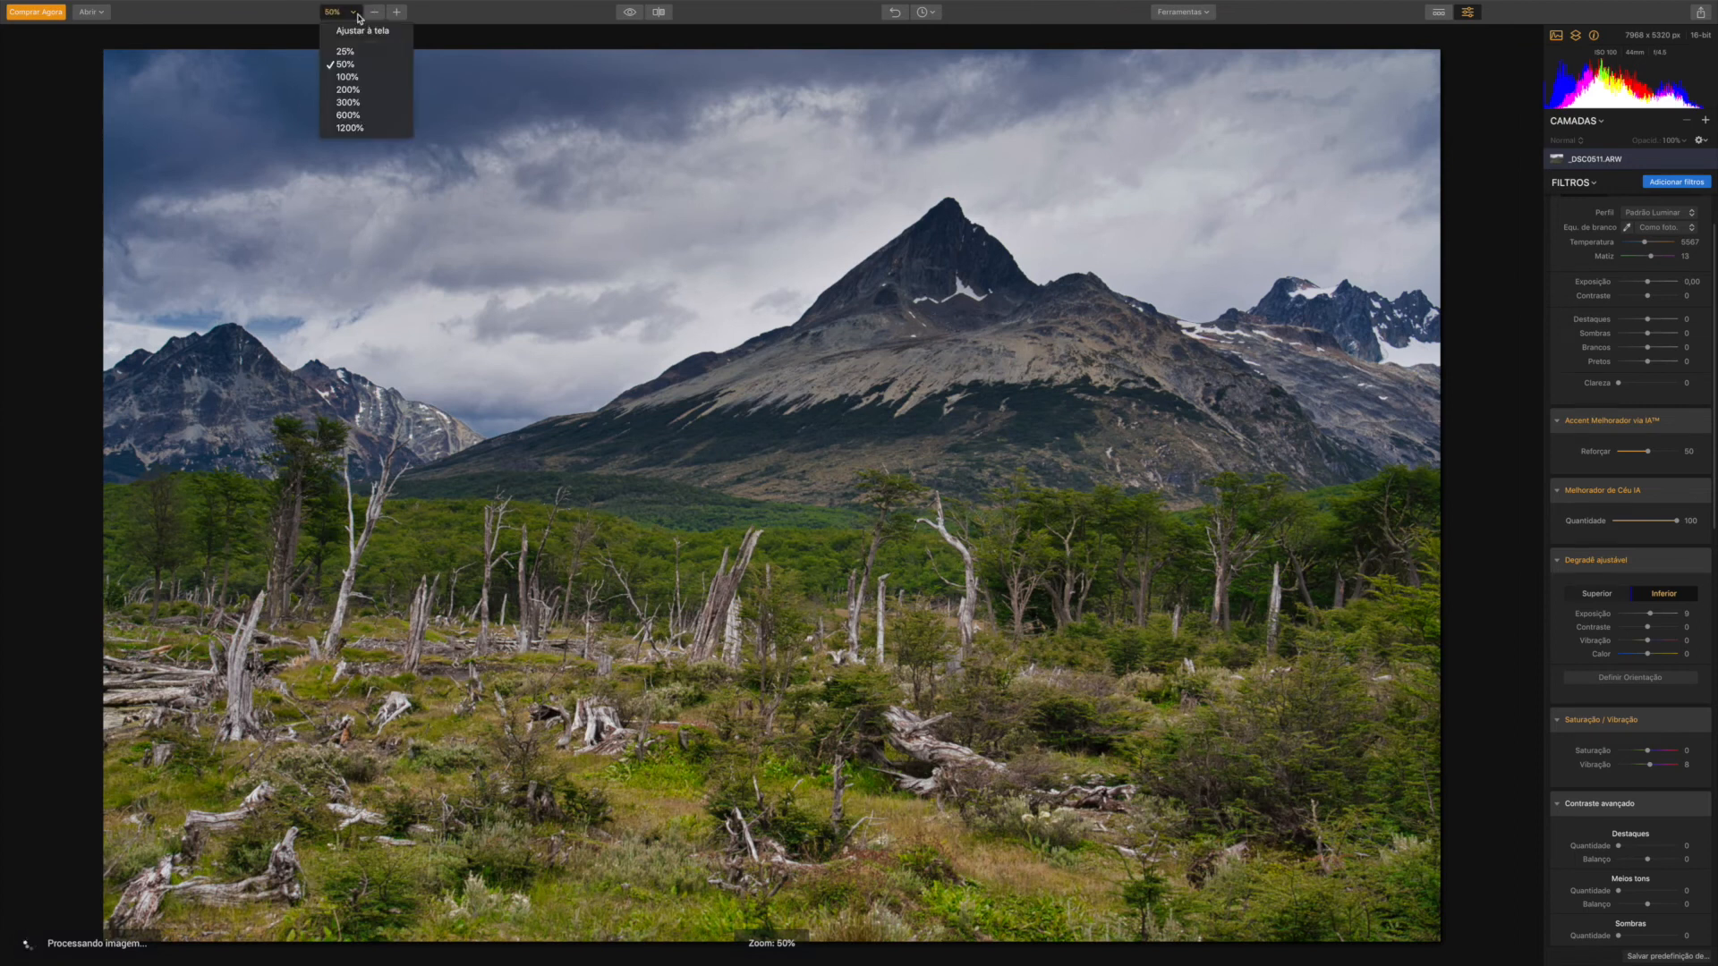
{"action": "left_click", "coordinate": [364, 29]}
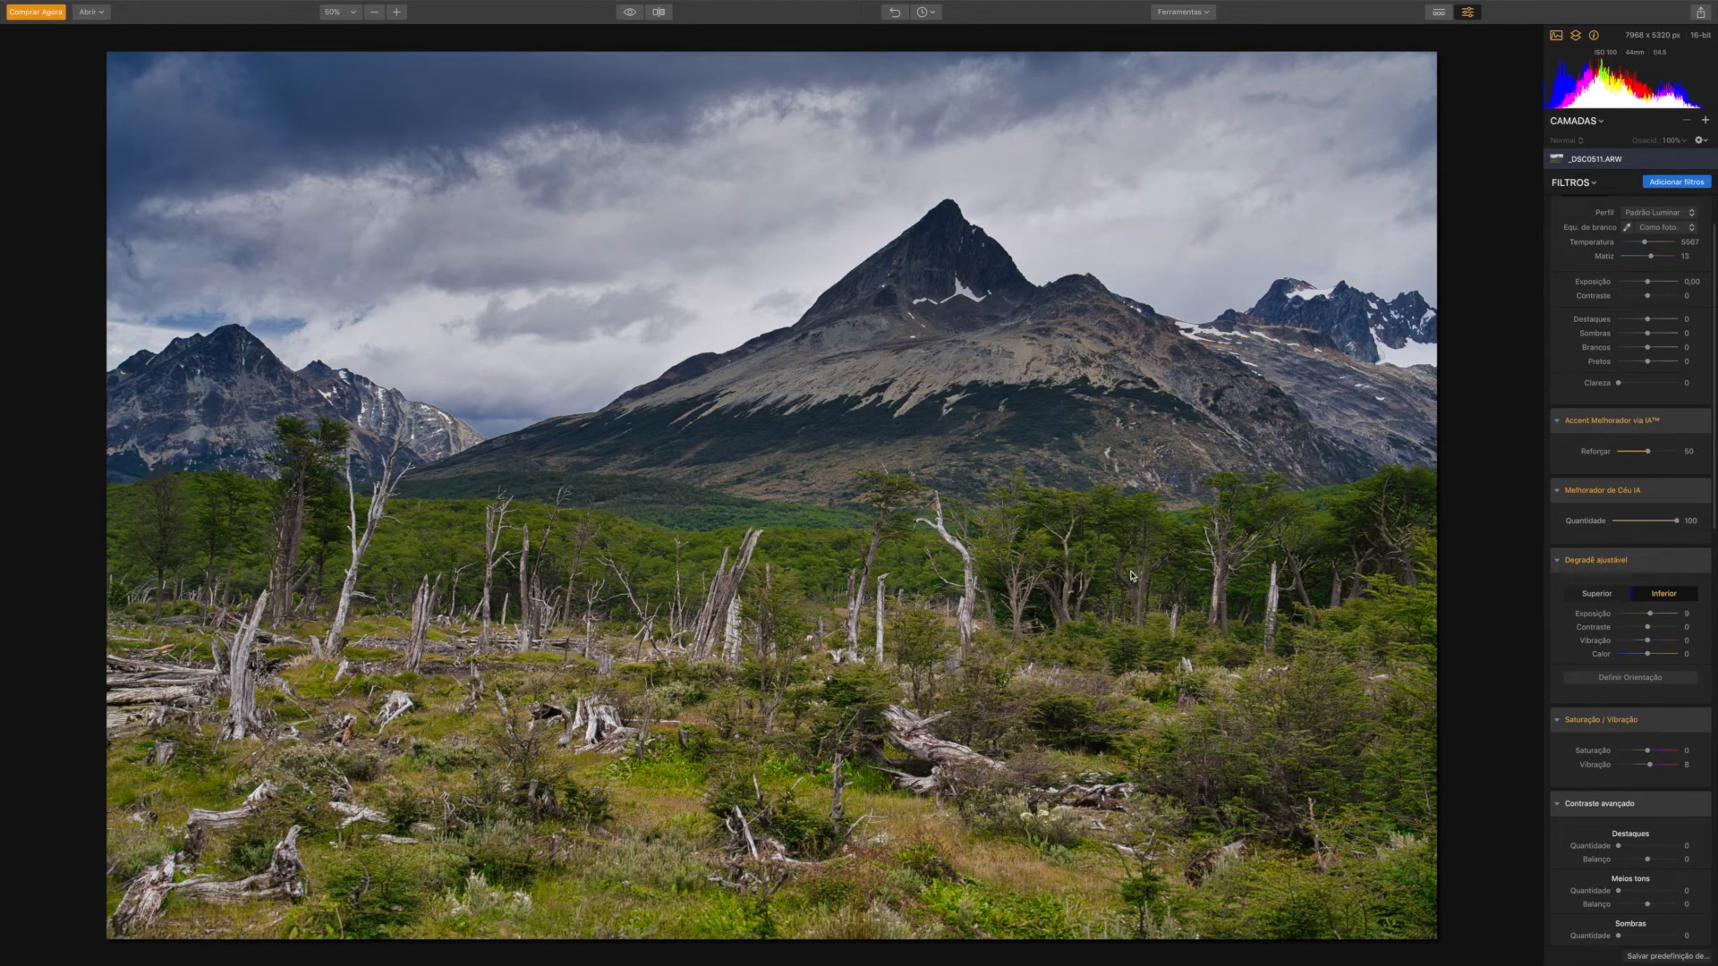
Step: Set Brancos to 8 and Pretos to -4 in the Desenvolvimento de RAW filter
{"action": "scroll", "coordinate": [1634, 447], "scroll_direction": "up", "scroll_amount": 2}
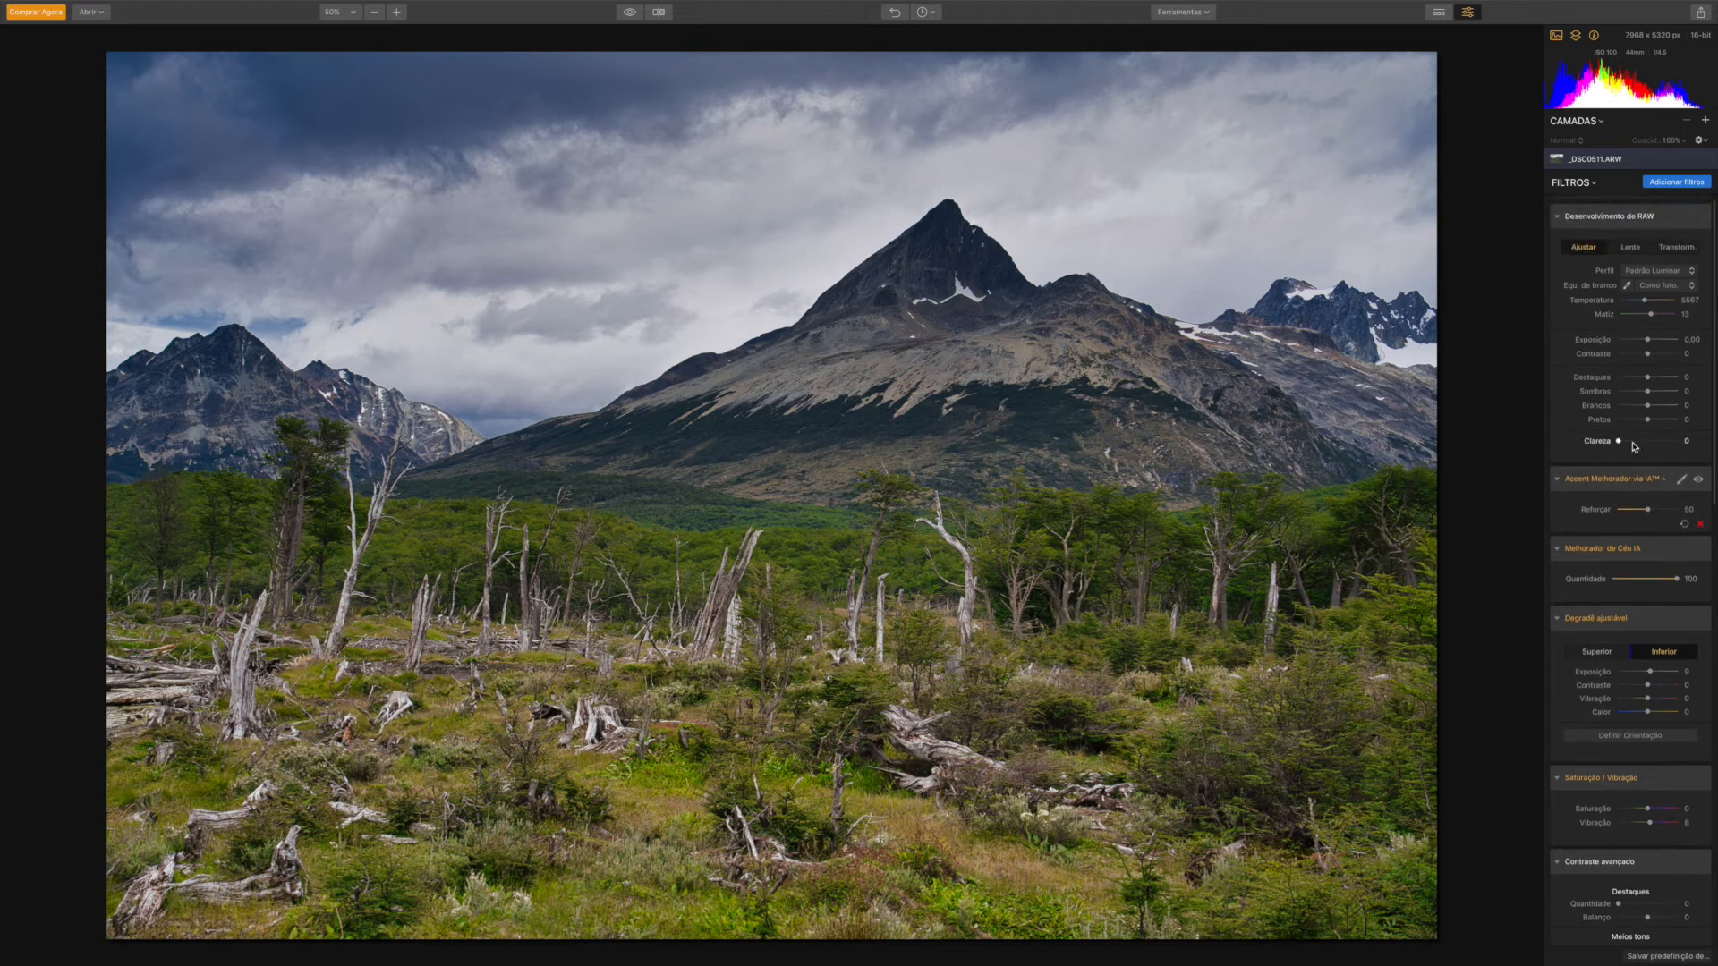
{"action": "left_click_drag", "start_coordinate": [1647, 433], "coordinate": [1663, 417]}
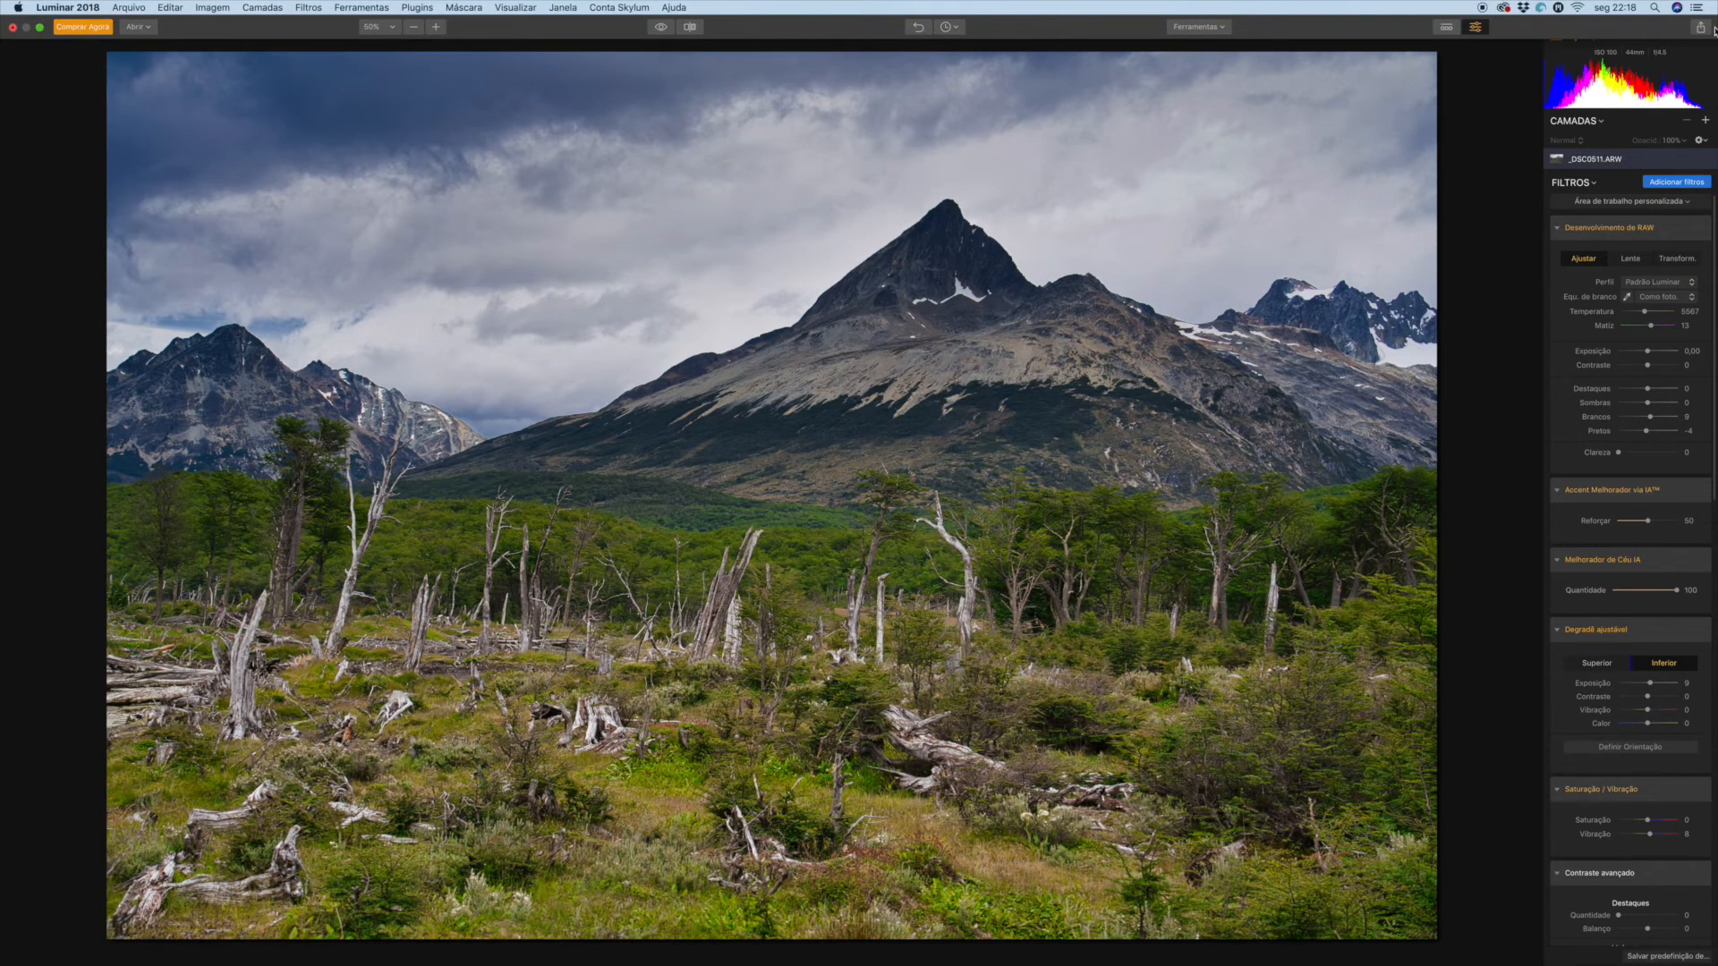
Step: Export the photo as the JPEG _DSC0511 into the New edits Milhafres folder, replacing the existing file
{"action": "left_click", "coordinate": [1700, 29]}
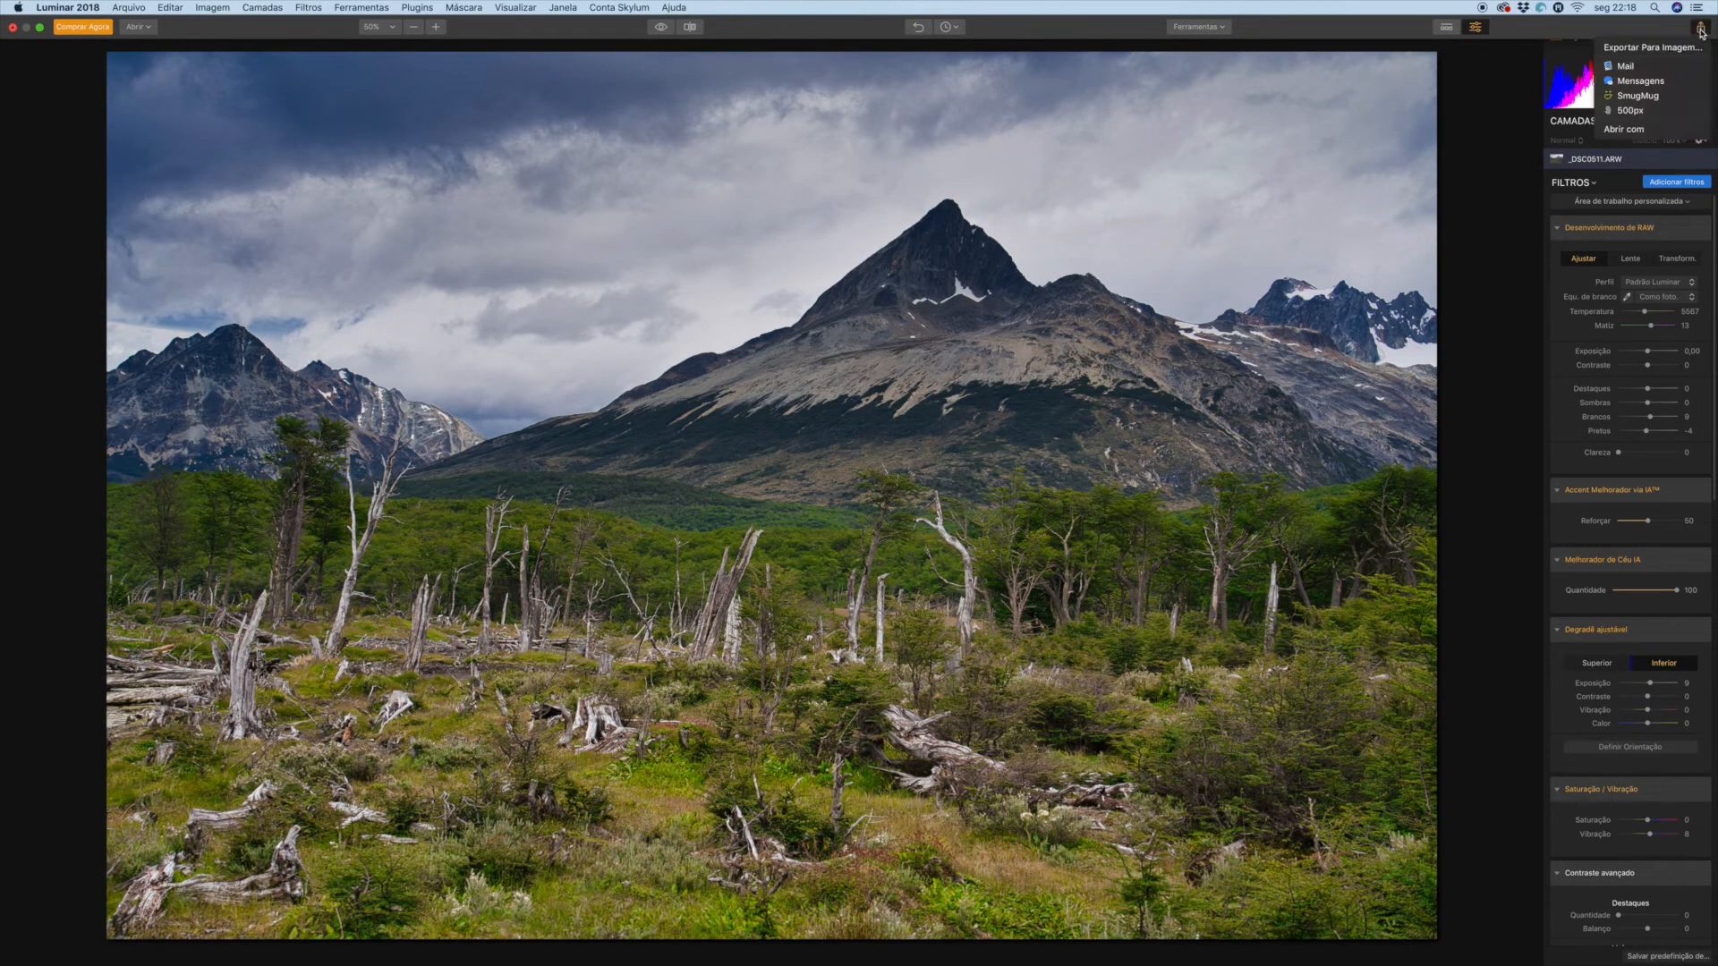
{"action": "left_click", "coordinate": [1655, 47]}
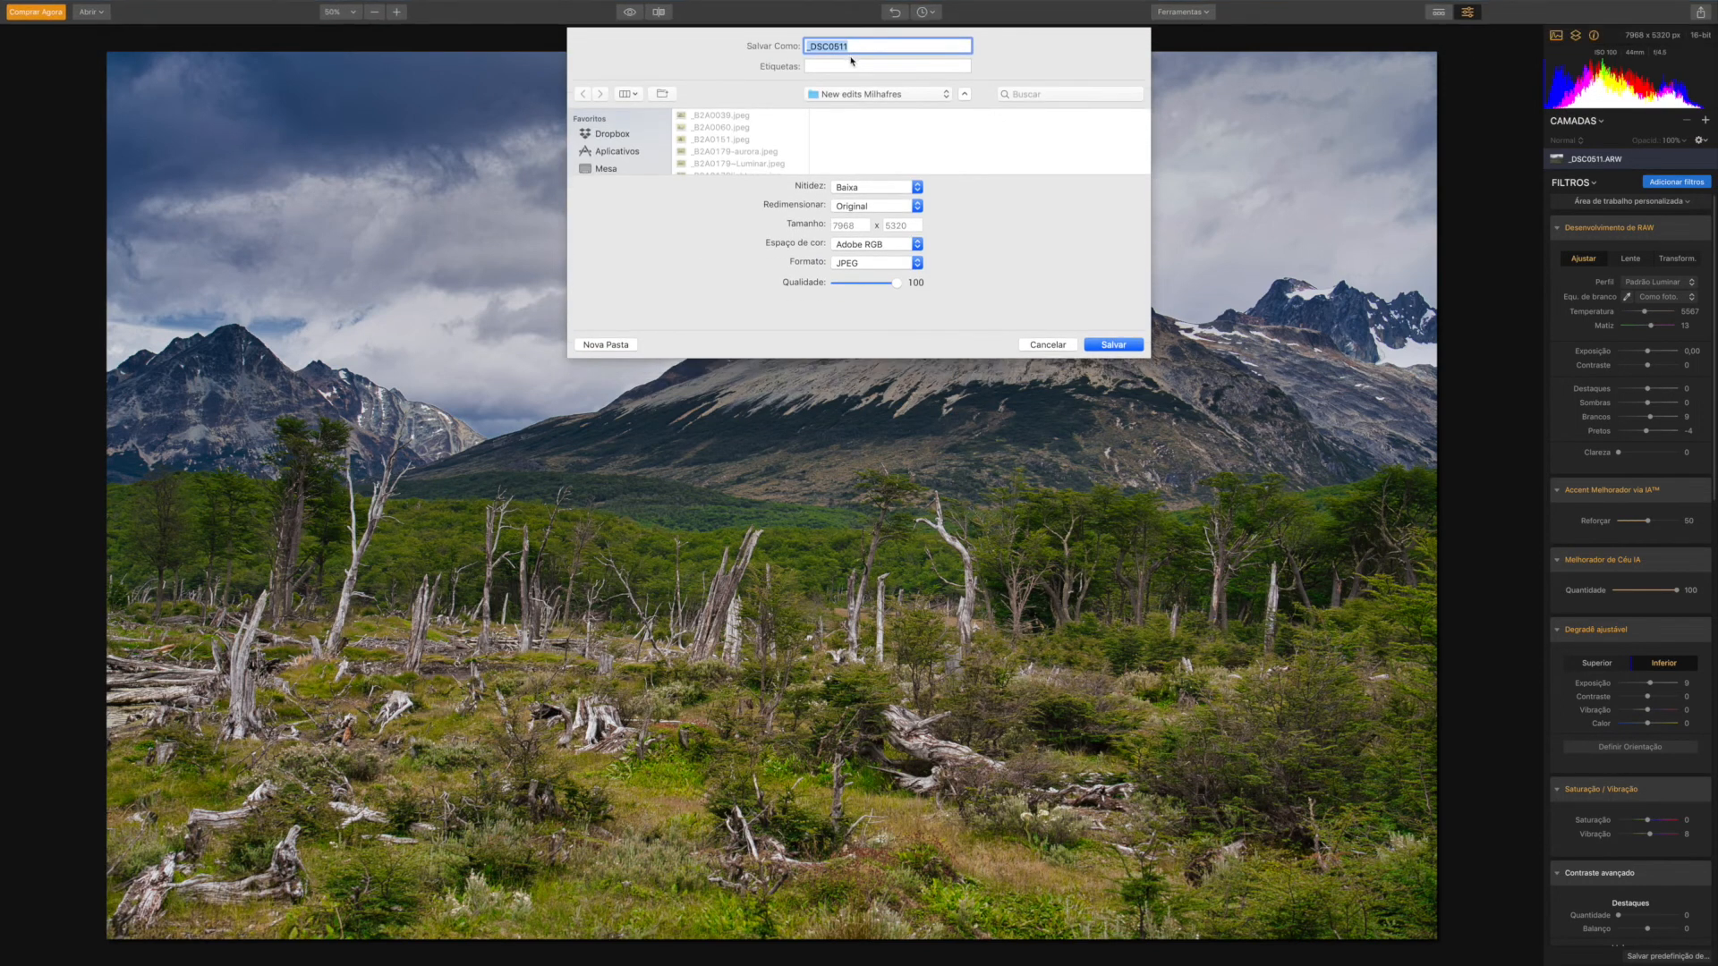
{"action": "left_click", "coordinate": [1118, 347]}
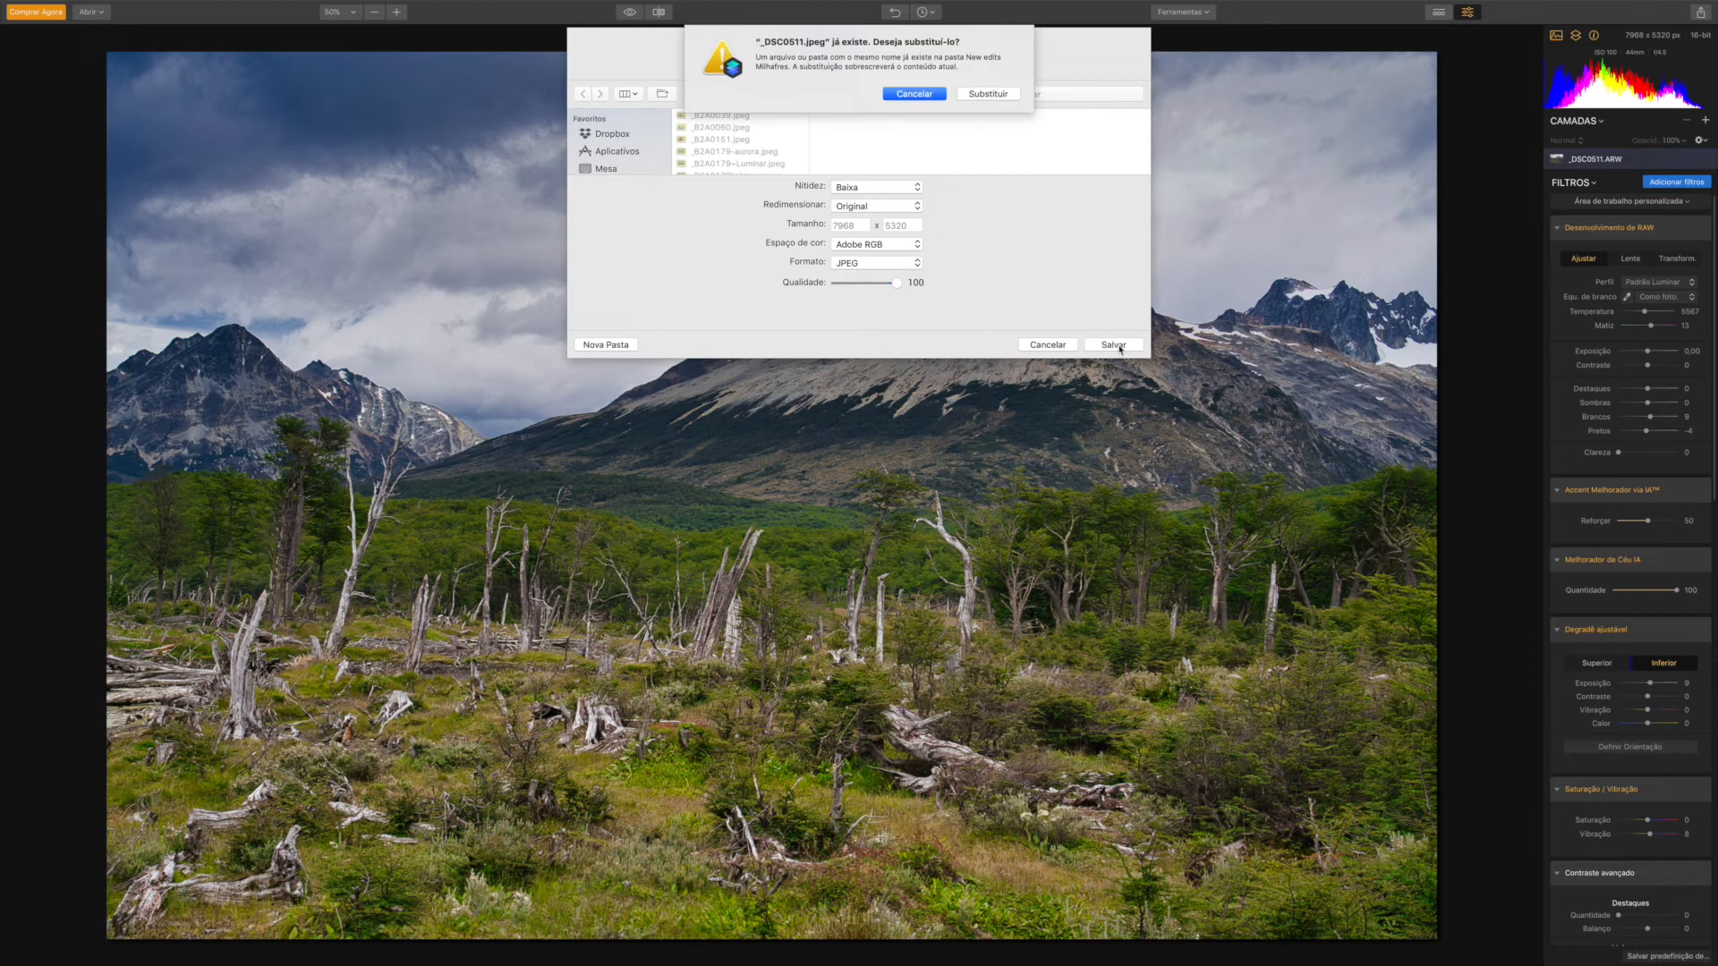
{"action": "left_click", "coordinate": [1008, 95]}
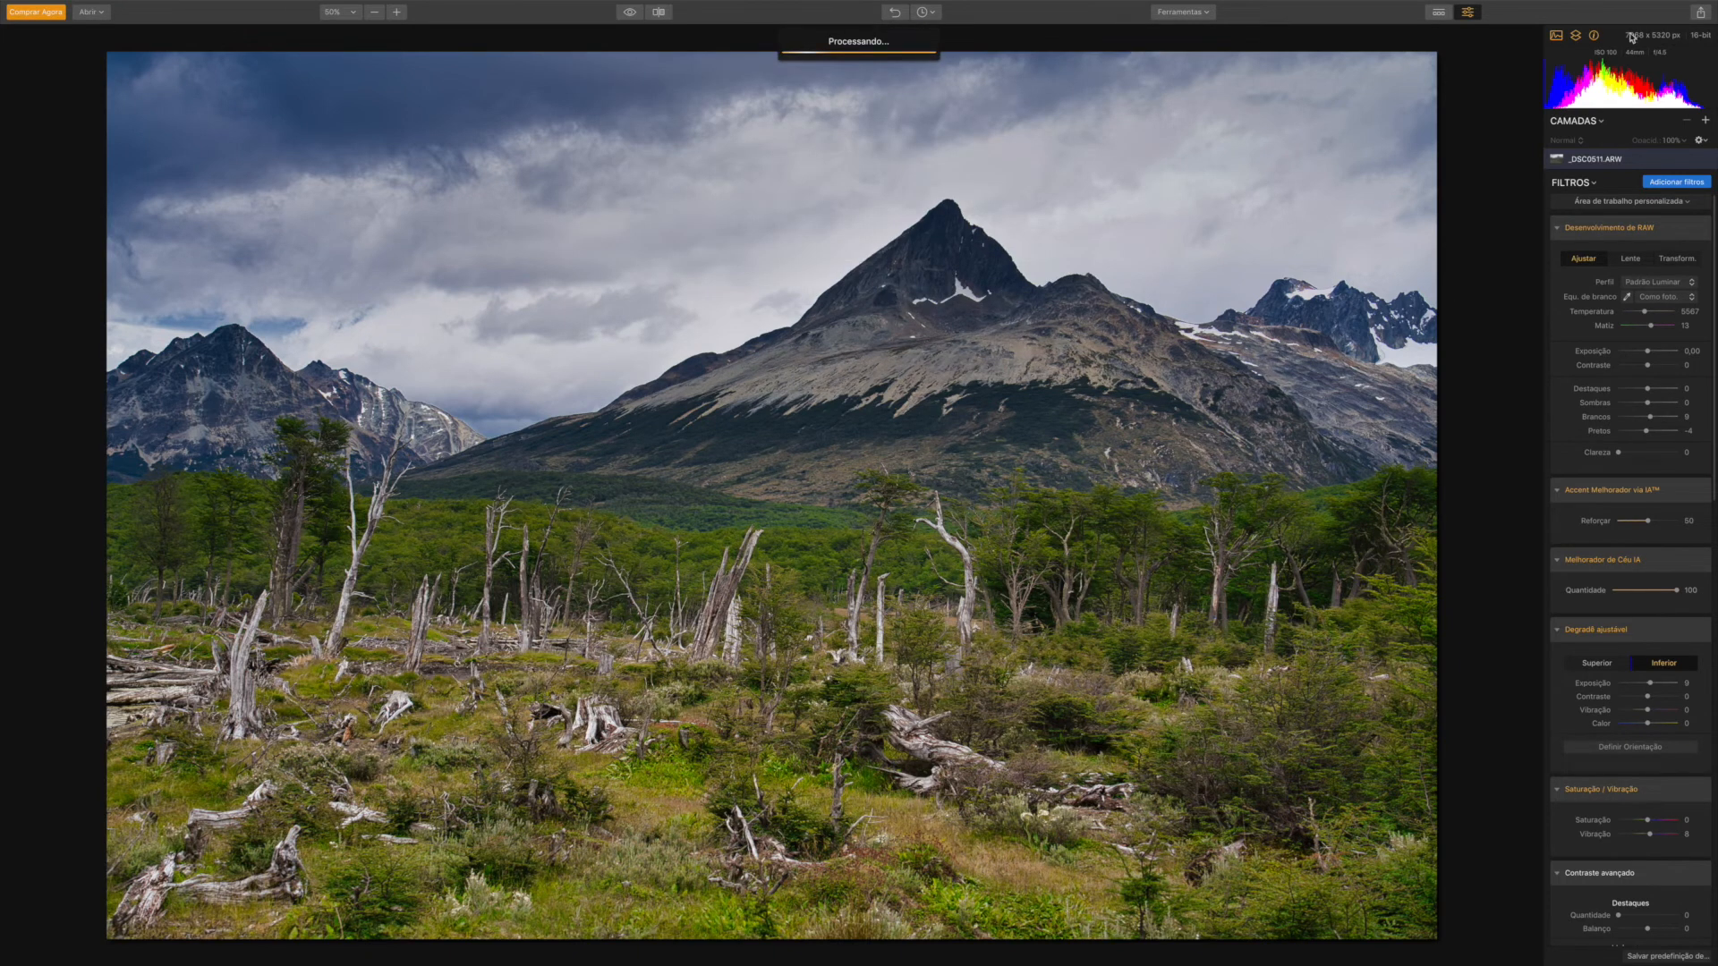
Step: Try a RAW Exposição of 5,00 and bring it back to about -0,08
{"action": "mouse_move", "coordinate": [1615, 6]}
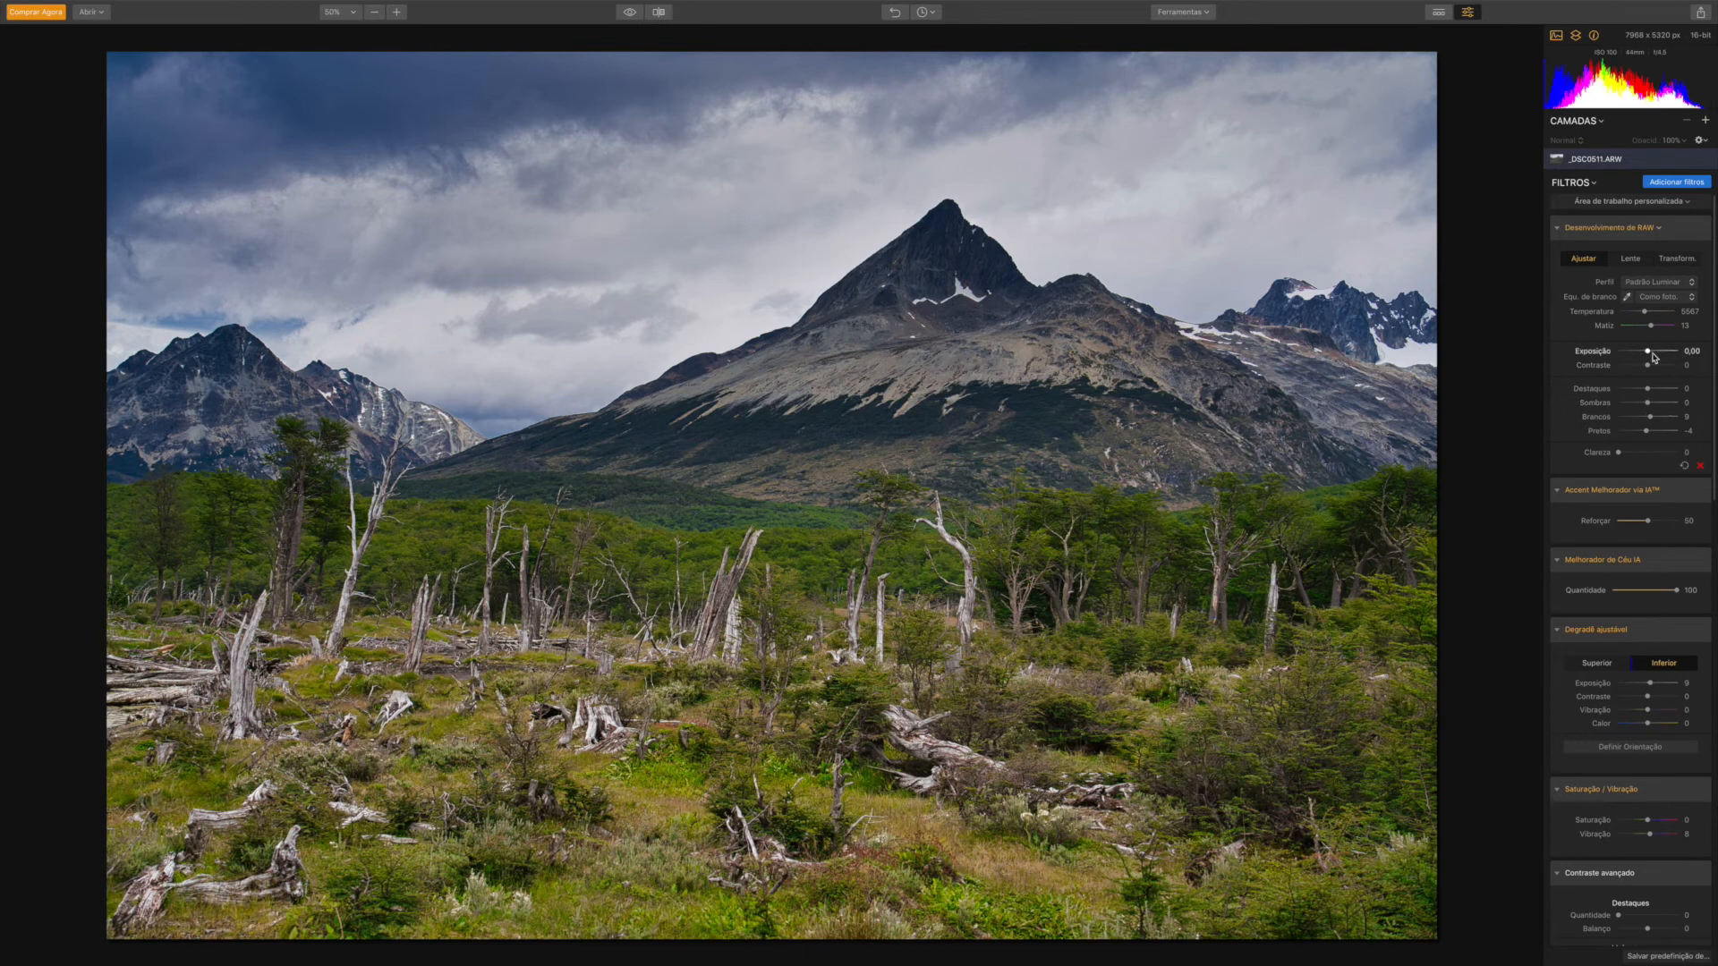
{"action": "left_click_drag", "start_coordinate": [1648, 351], "coordinate": [1699, 346]}
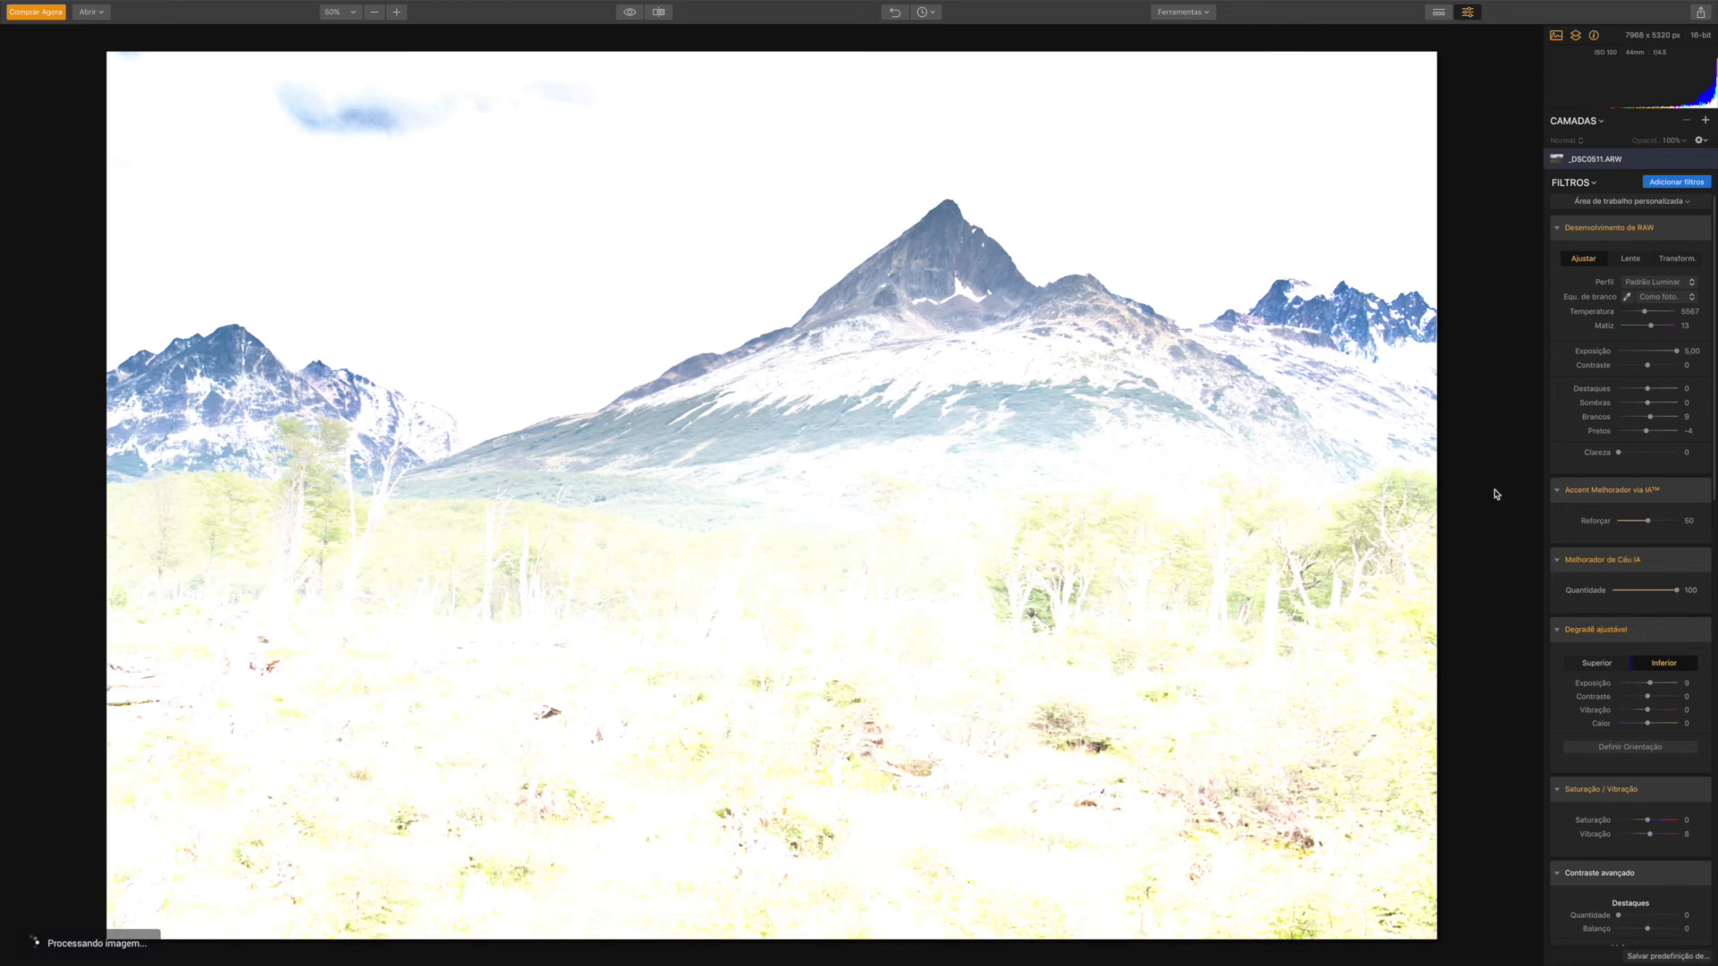
{"action": "left_click_drag", "start_coordinate": [1676, 351], "coordinate": [1646, 357]}
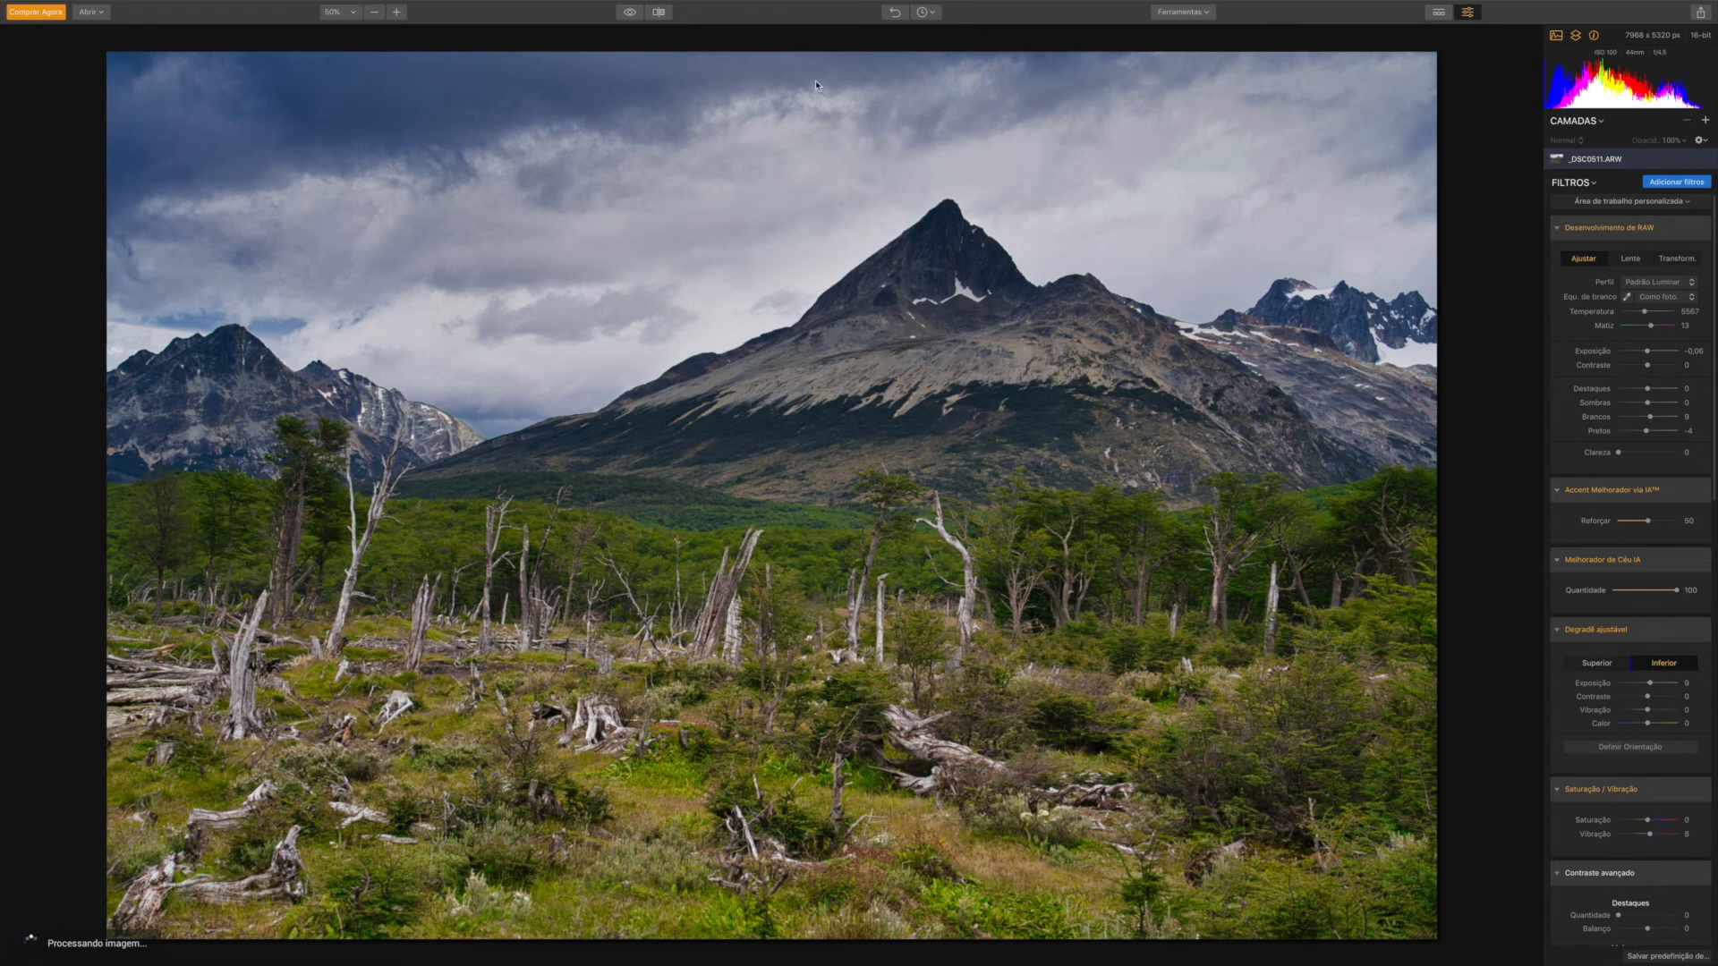
Step: Leave full screen, open the New edits Milhafres folder from the desktop, and preview the exported _DSC0511.jpeg at full-screen size
{"action": "left_click", "coordinate": [39, 28]}
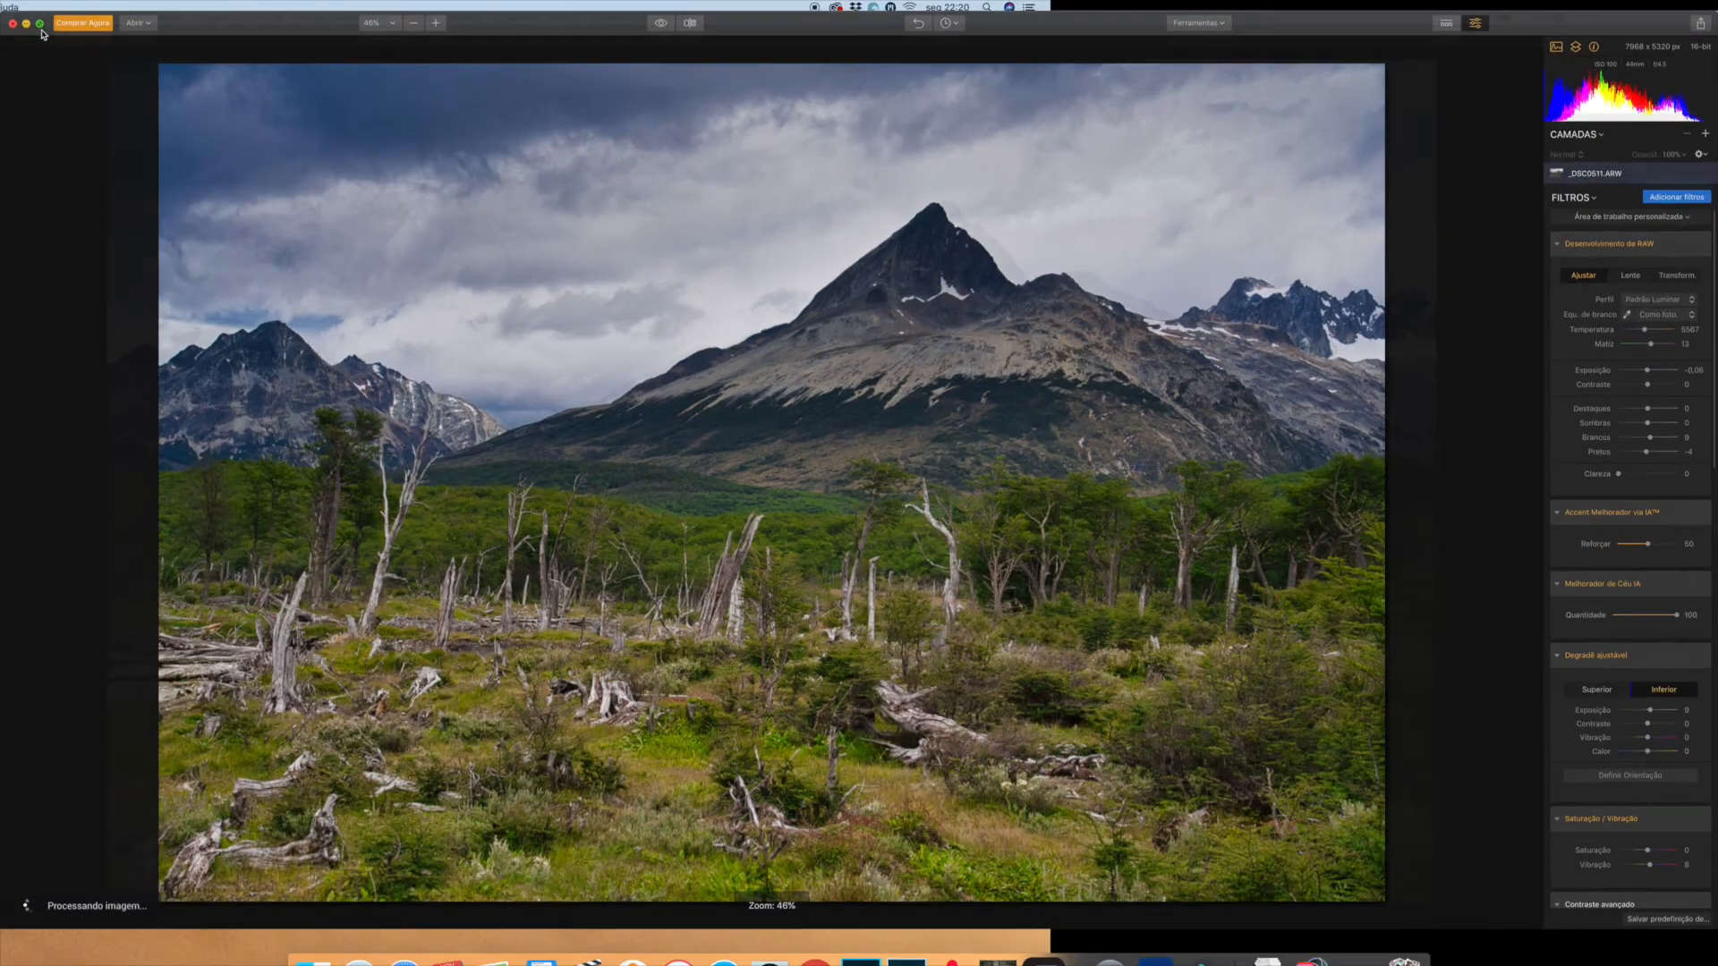
{"action": "left_click_drag", "start_coordinate": [1339, 34], "coordinate": [1136, 19]}
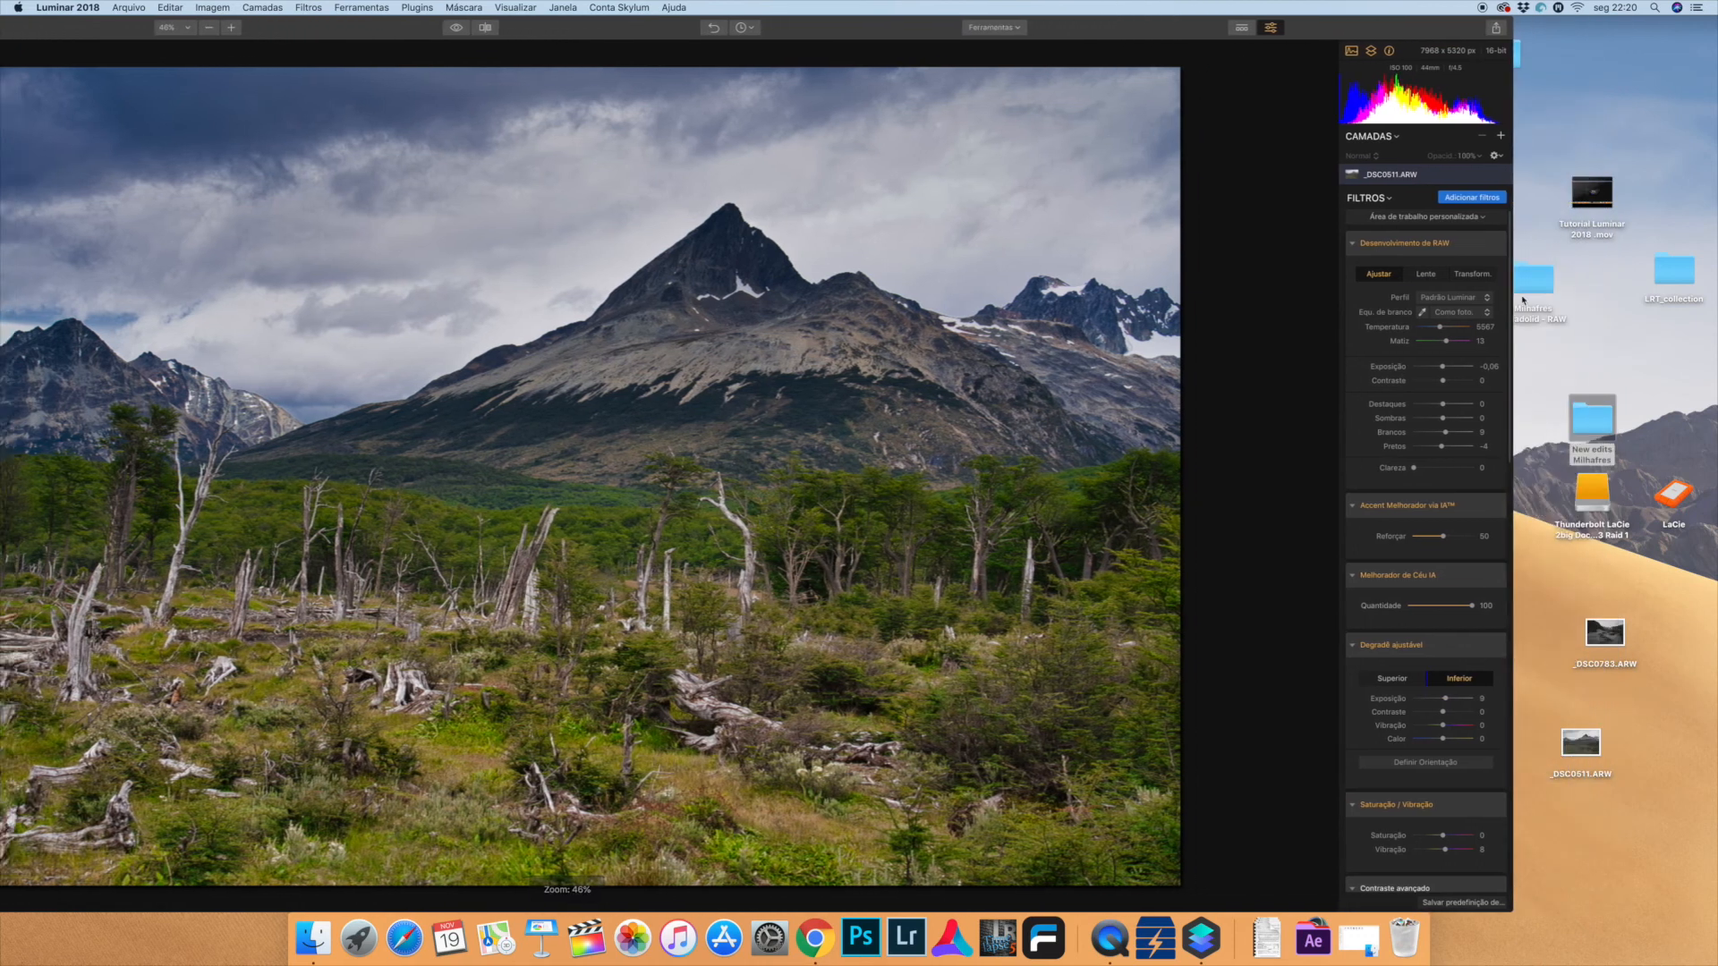
{"action": "double_click", "coordinate": [1594, 416]}
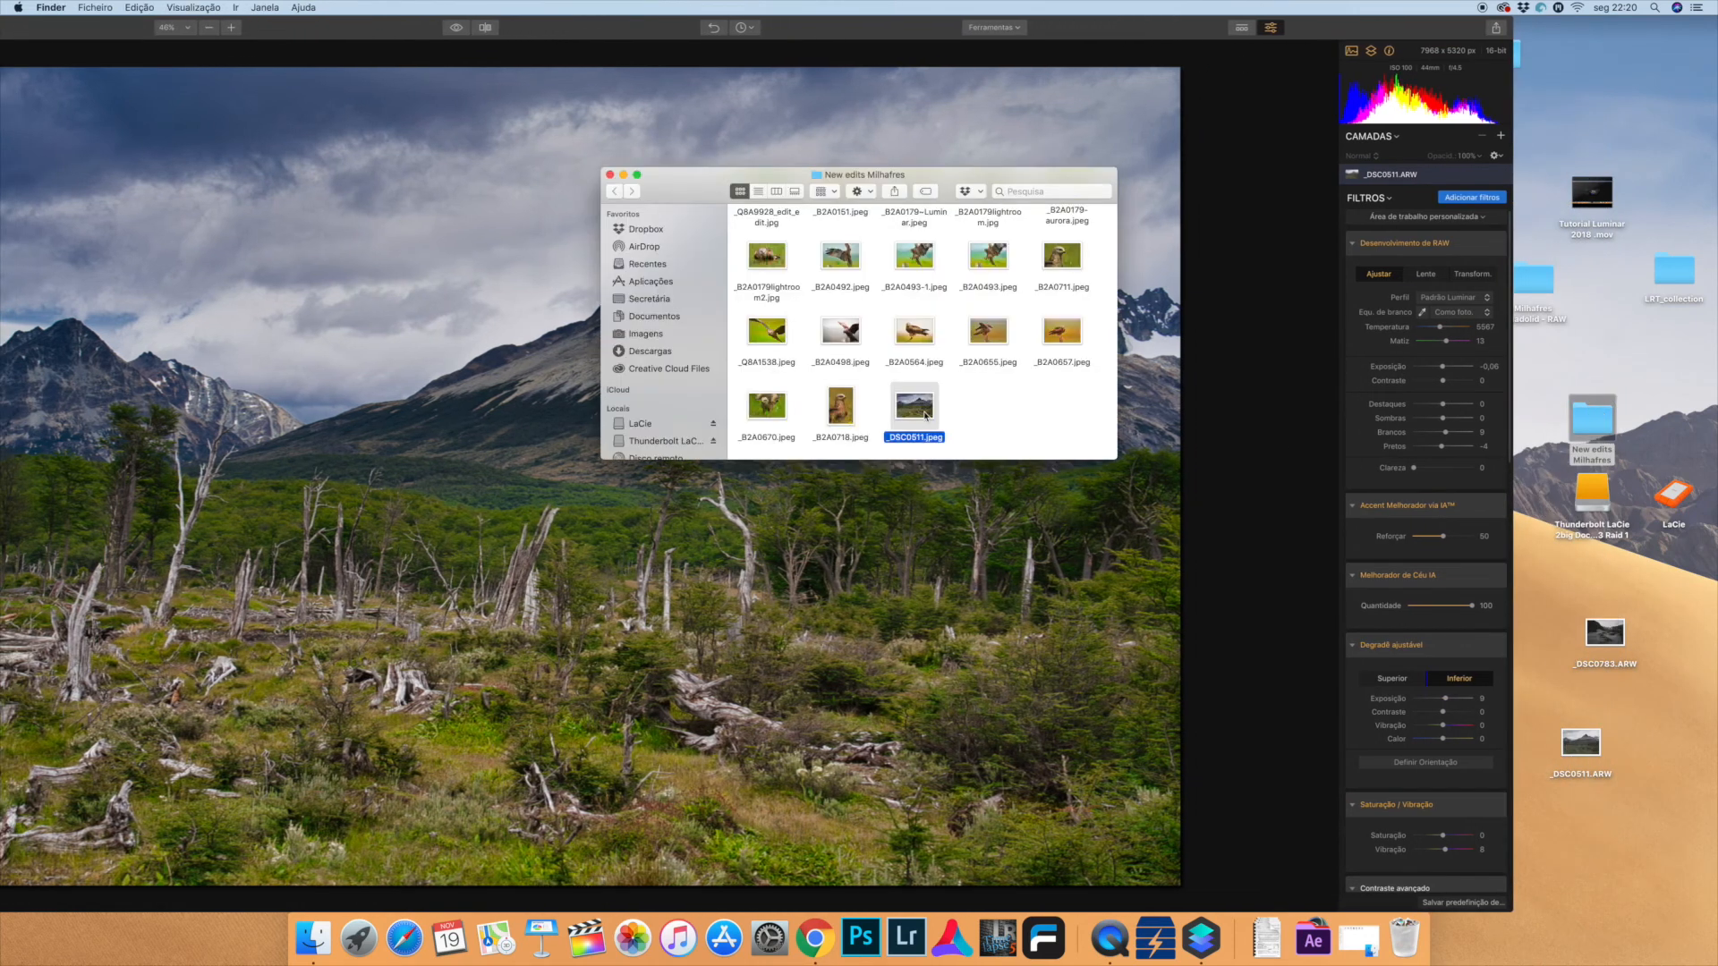
{"action": "key", "text": "space"}
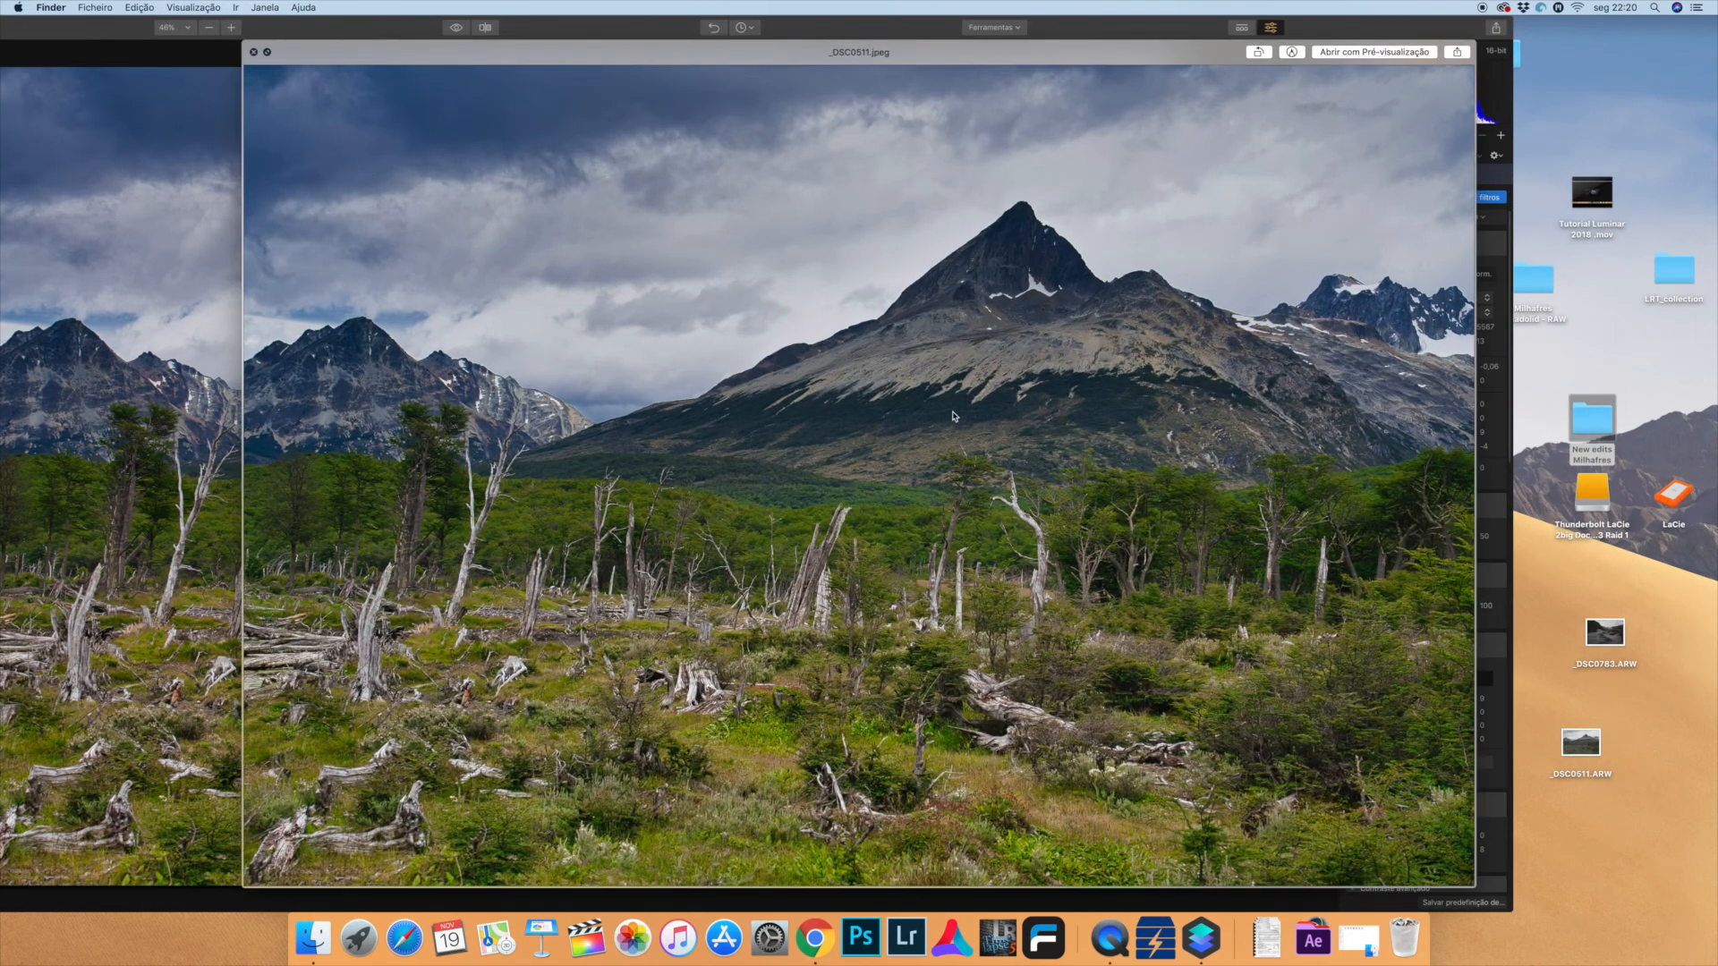
{"action": "left_click", "coordinate": [267, 53]}
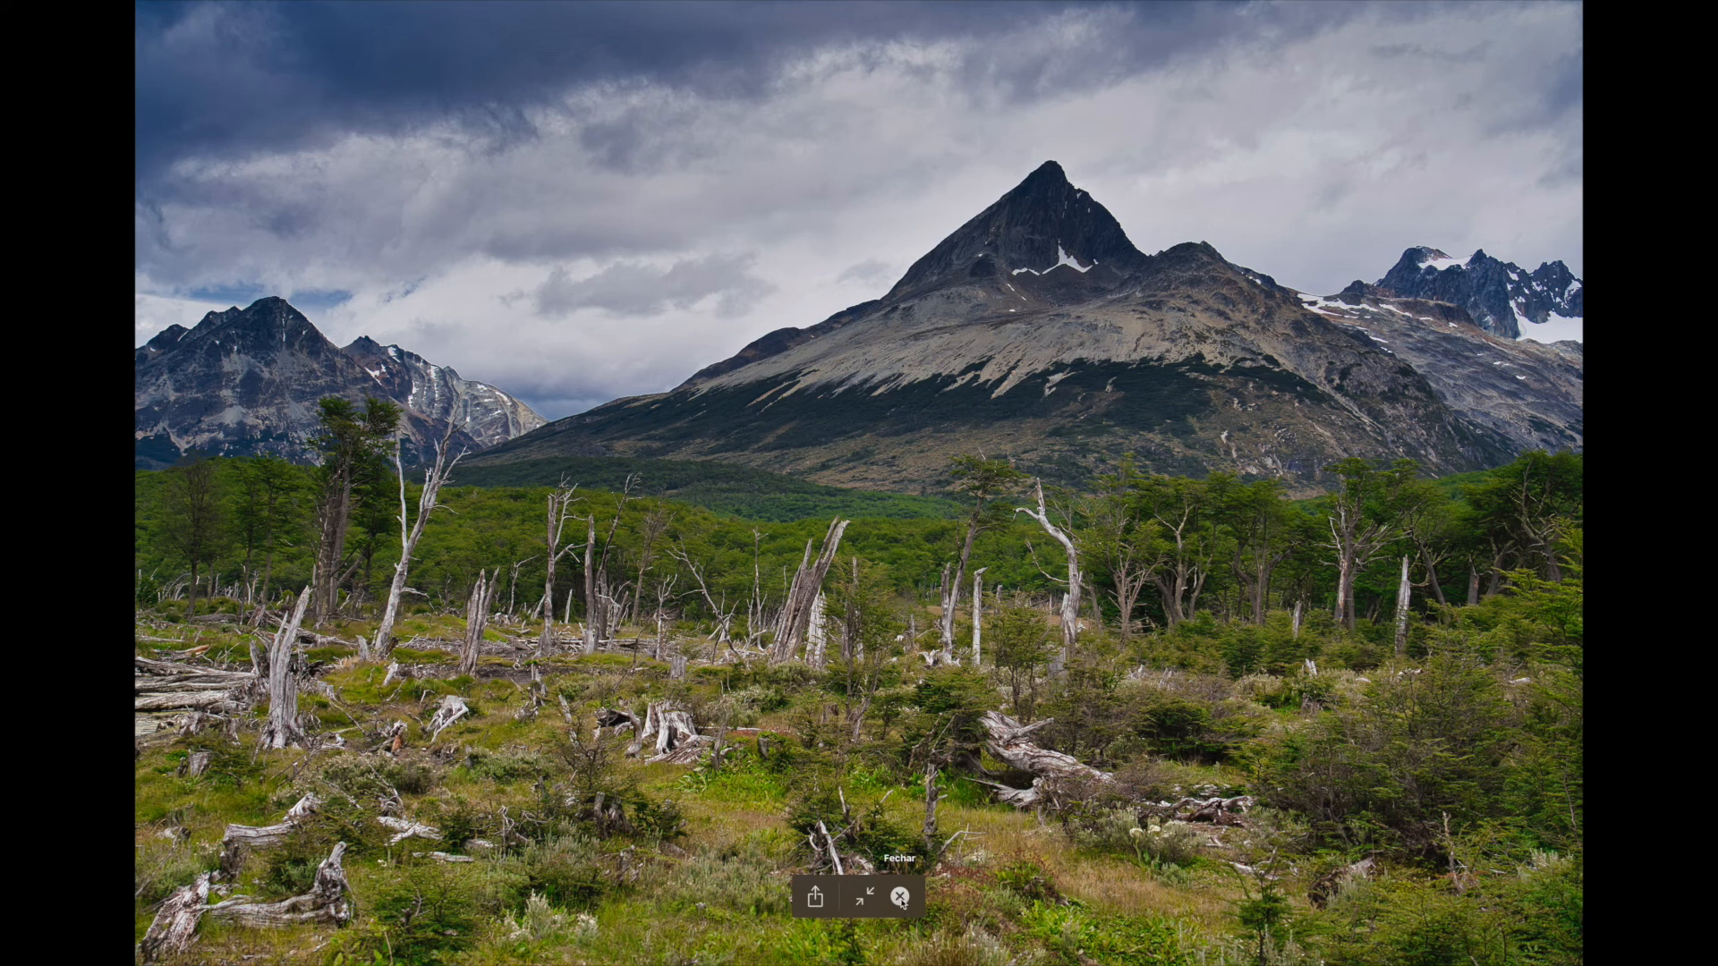
{"action": "left_click", "coordinate": [899, 896]}
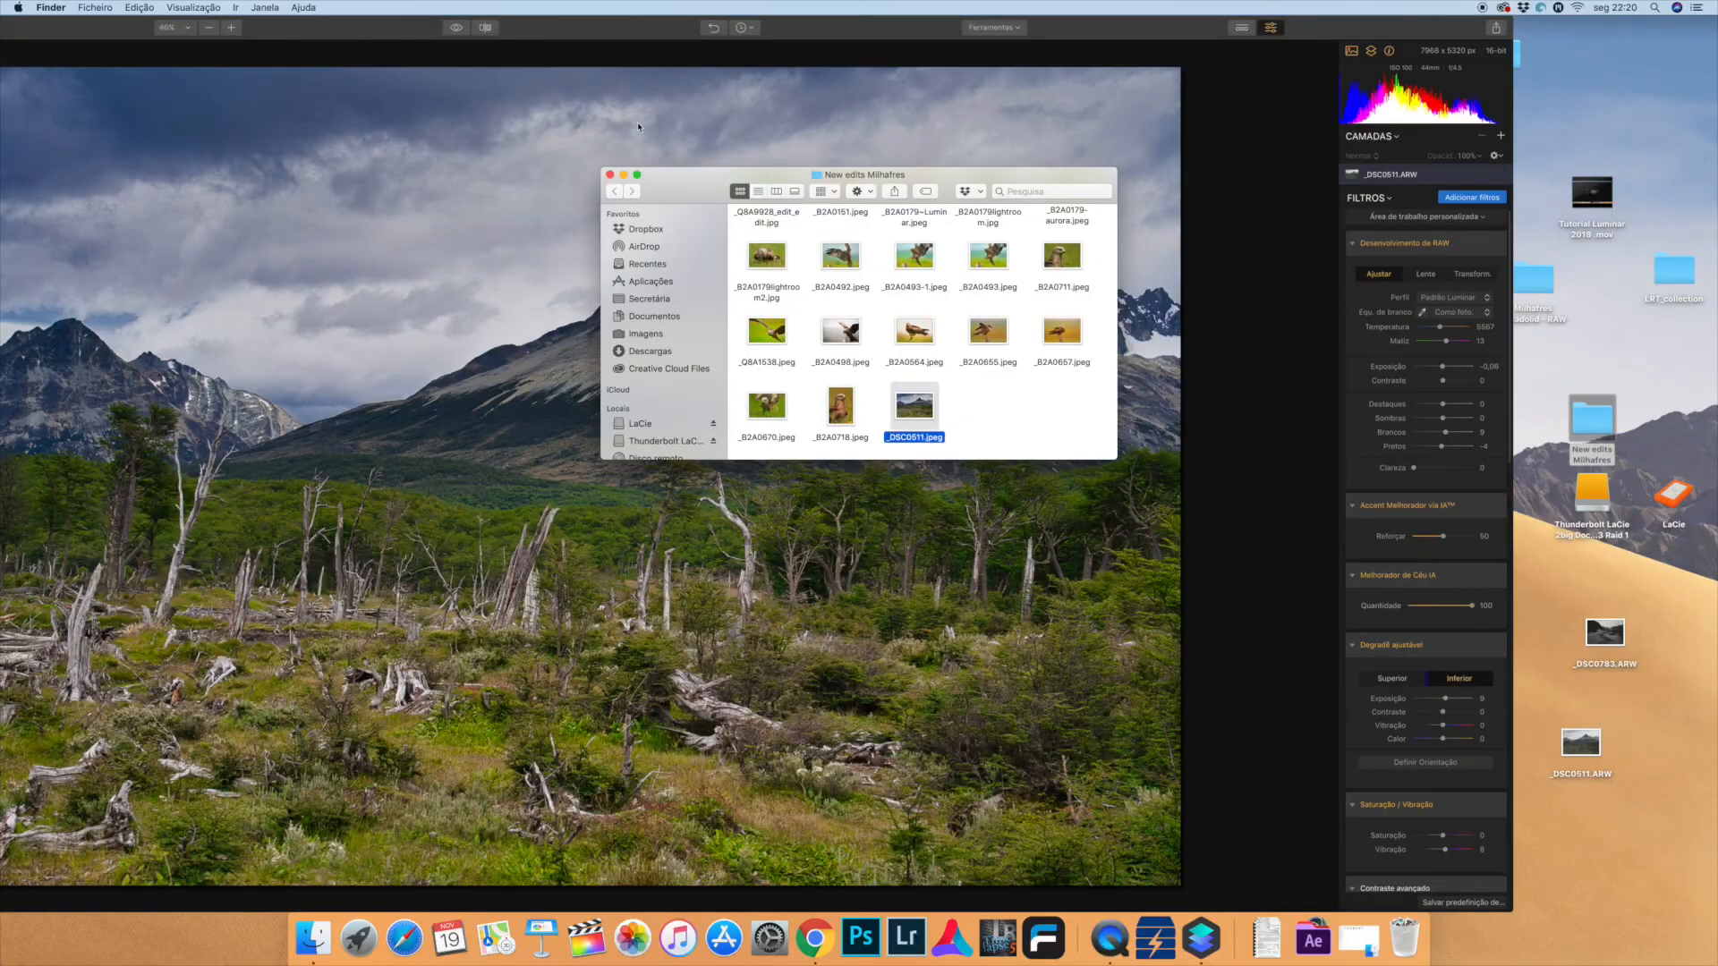
Step: Return to Luminar 2018 and compare the photo before and after editing, sweeping the split line across the image
{"action": "left_click", "coordinate": [537, 28]}
{"action": "left_click", "coordinate": [538, 28]}
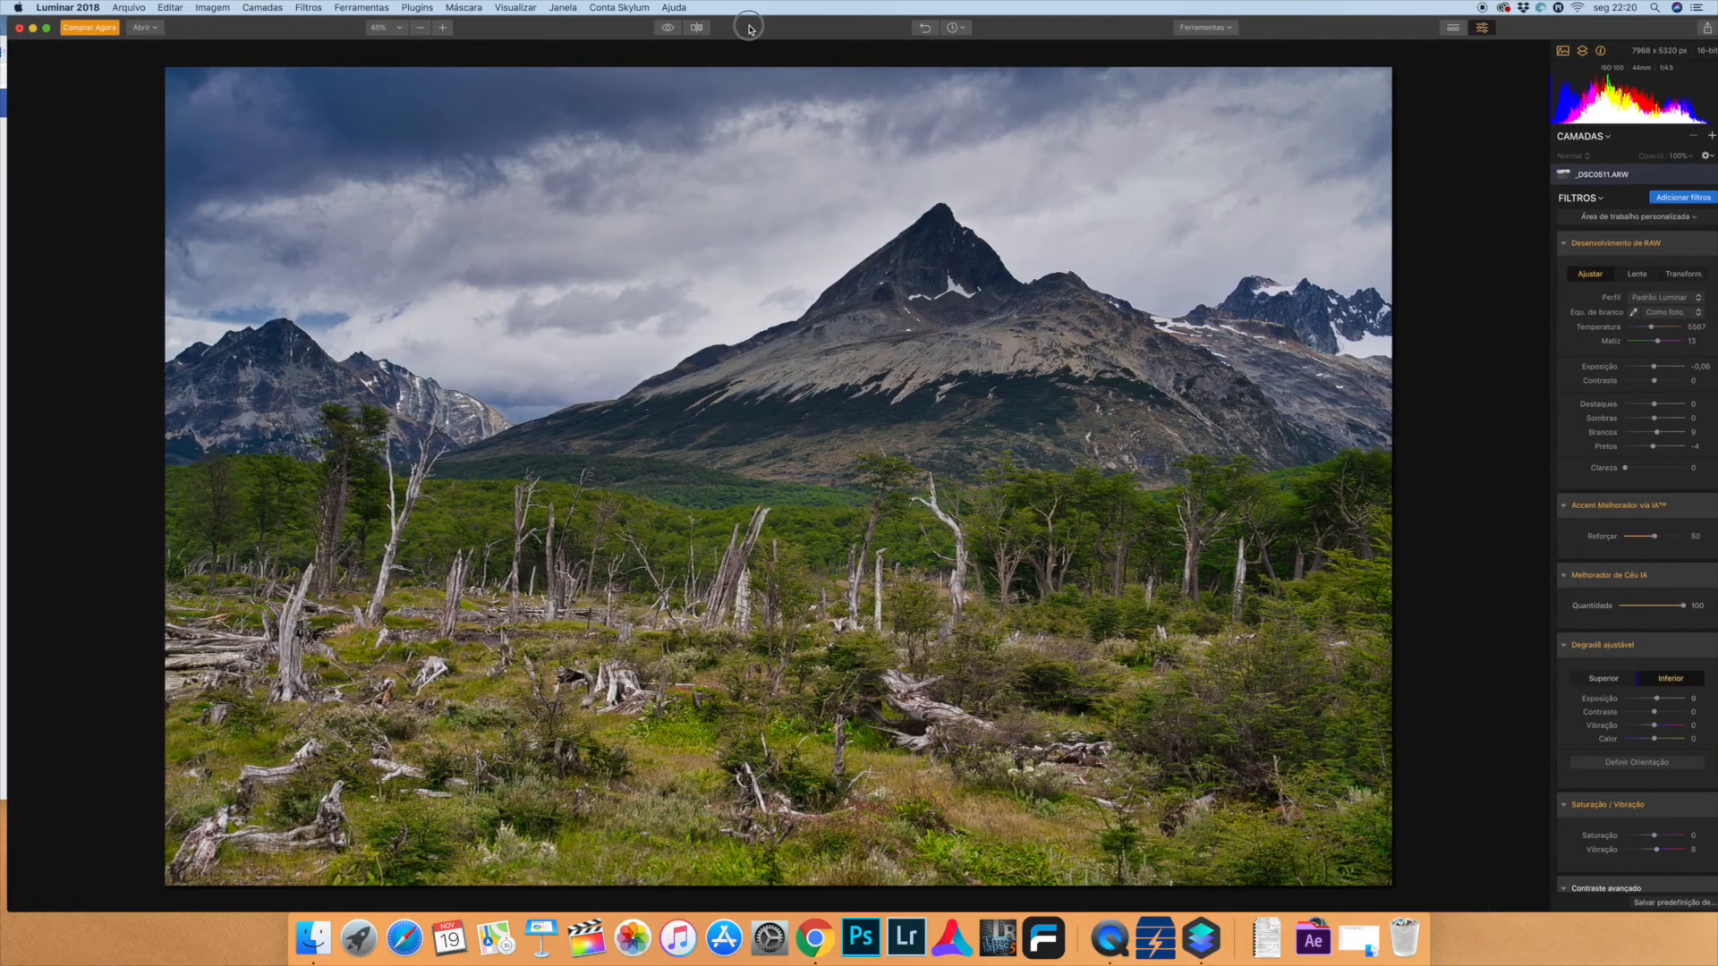
{"action": "left_click", "coordinate": [690, 27]}
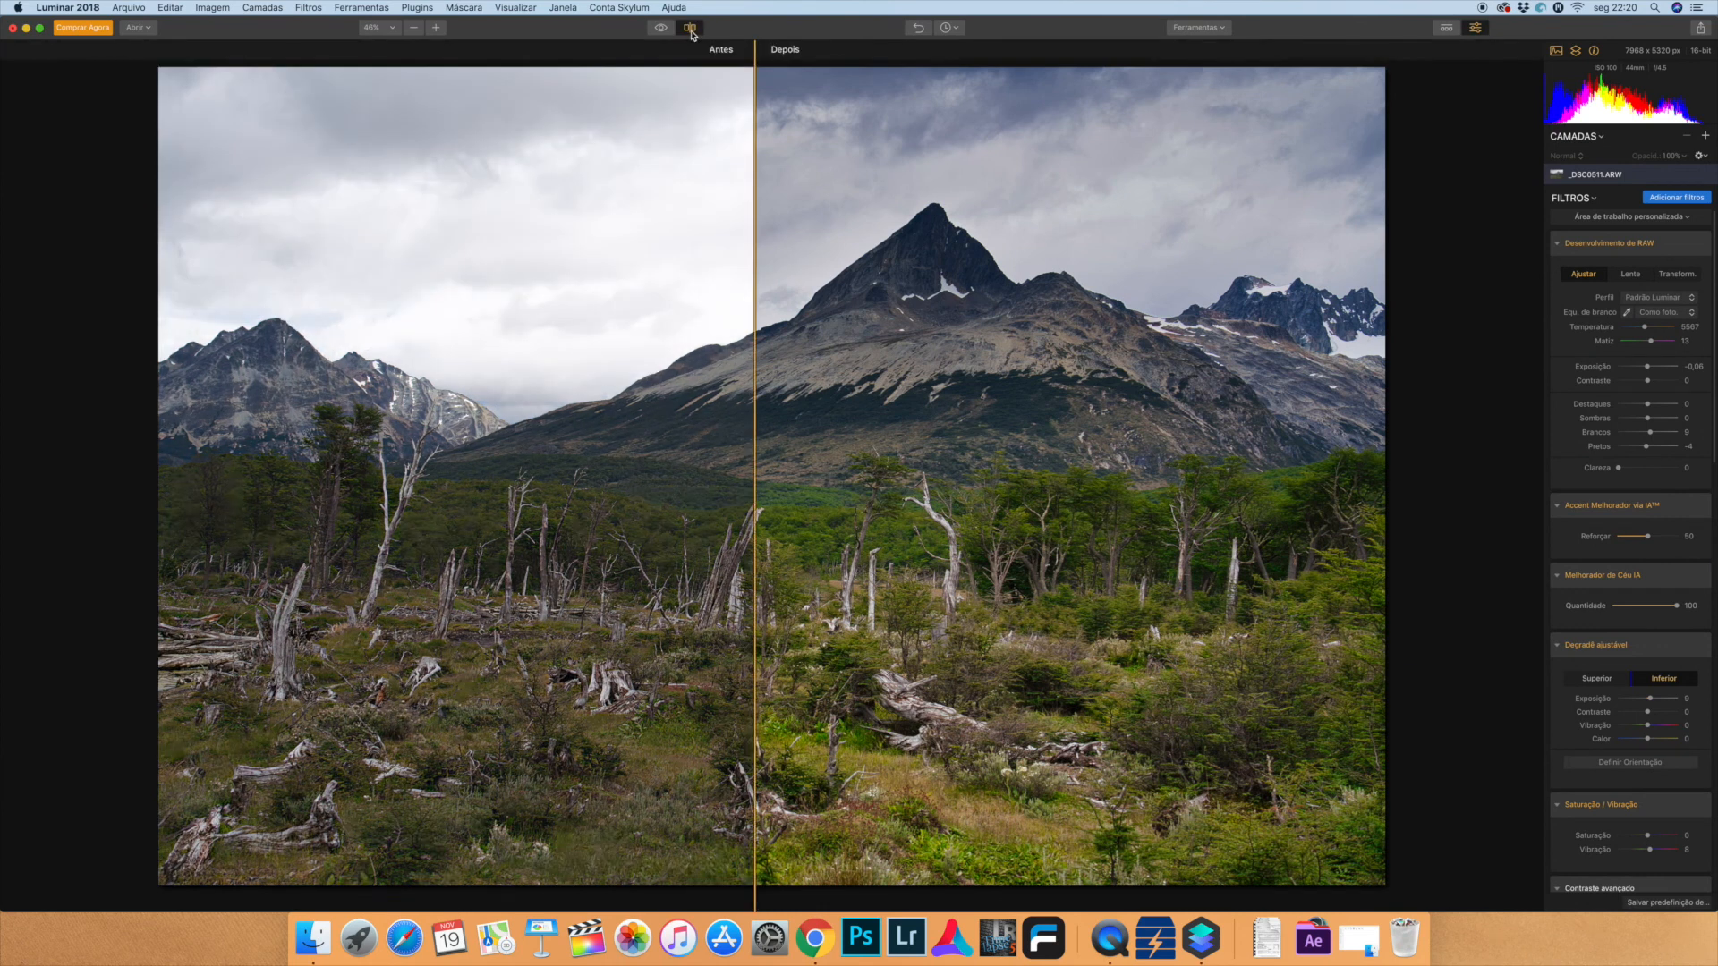
{"action": "left_click_drag", "start_coordinate": [754, 48], "coordinate": [137, 48]}
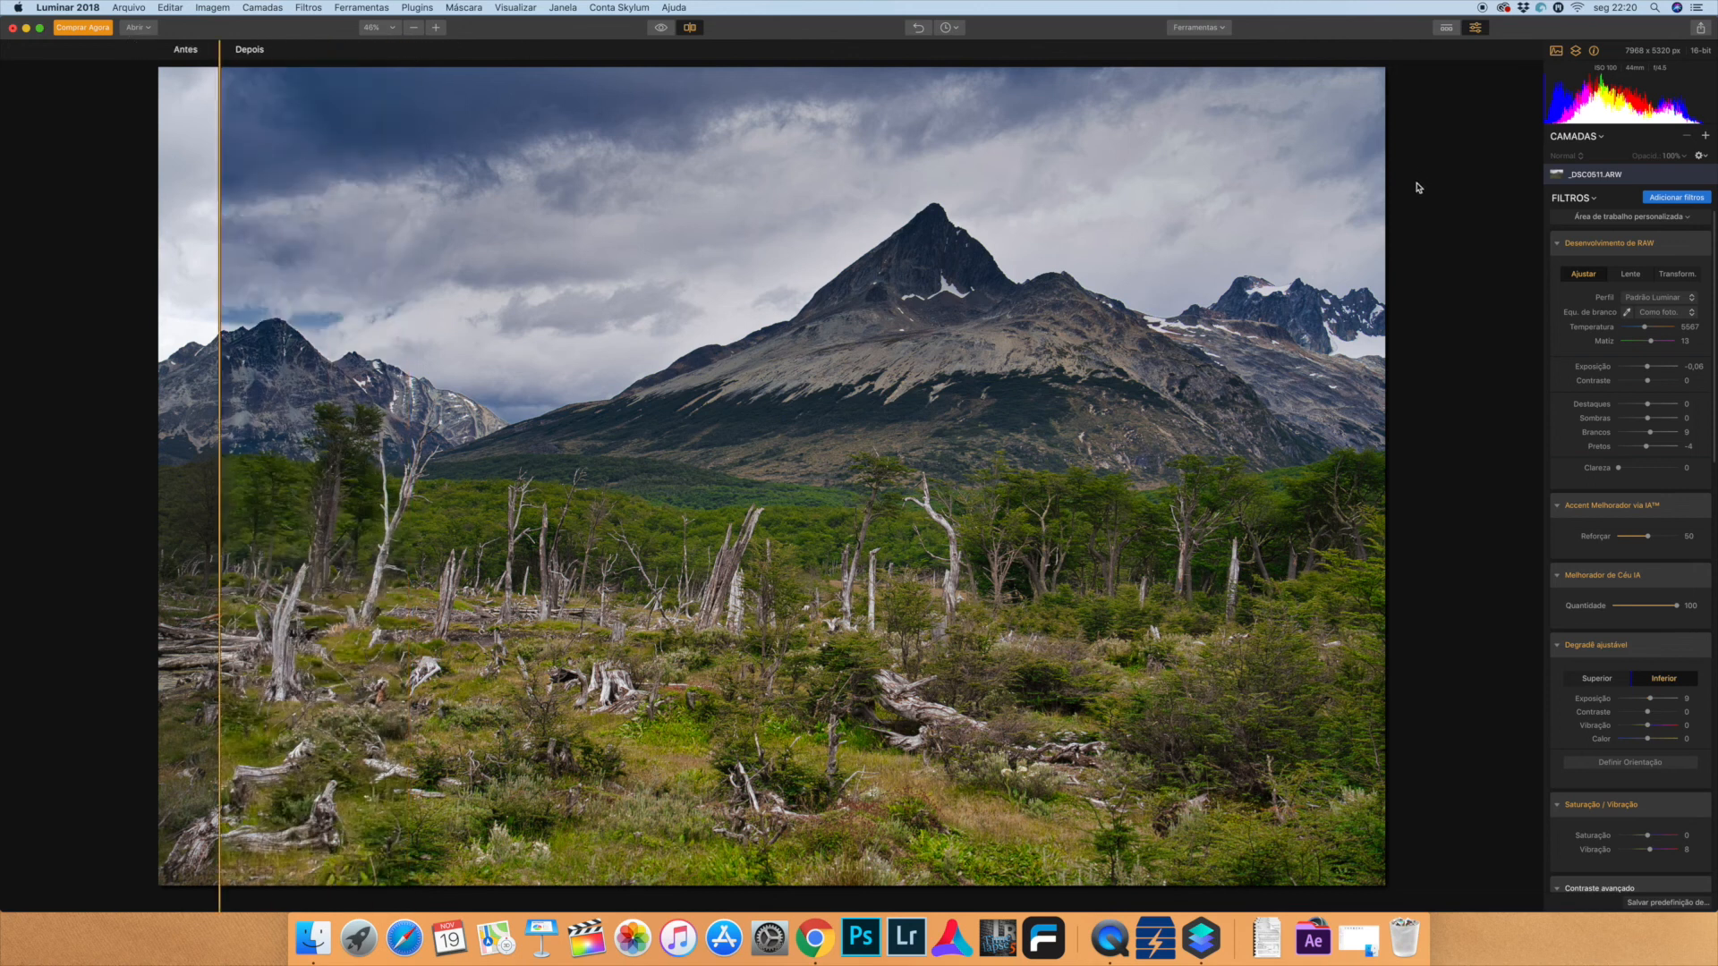
{"action": "left_click_drag", "start_coordinate": [219, 46], "coordinate": [781, 47]}
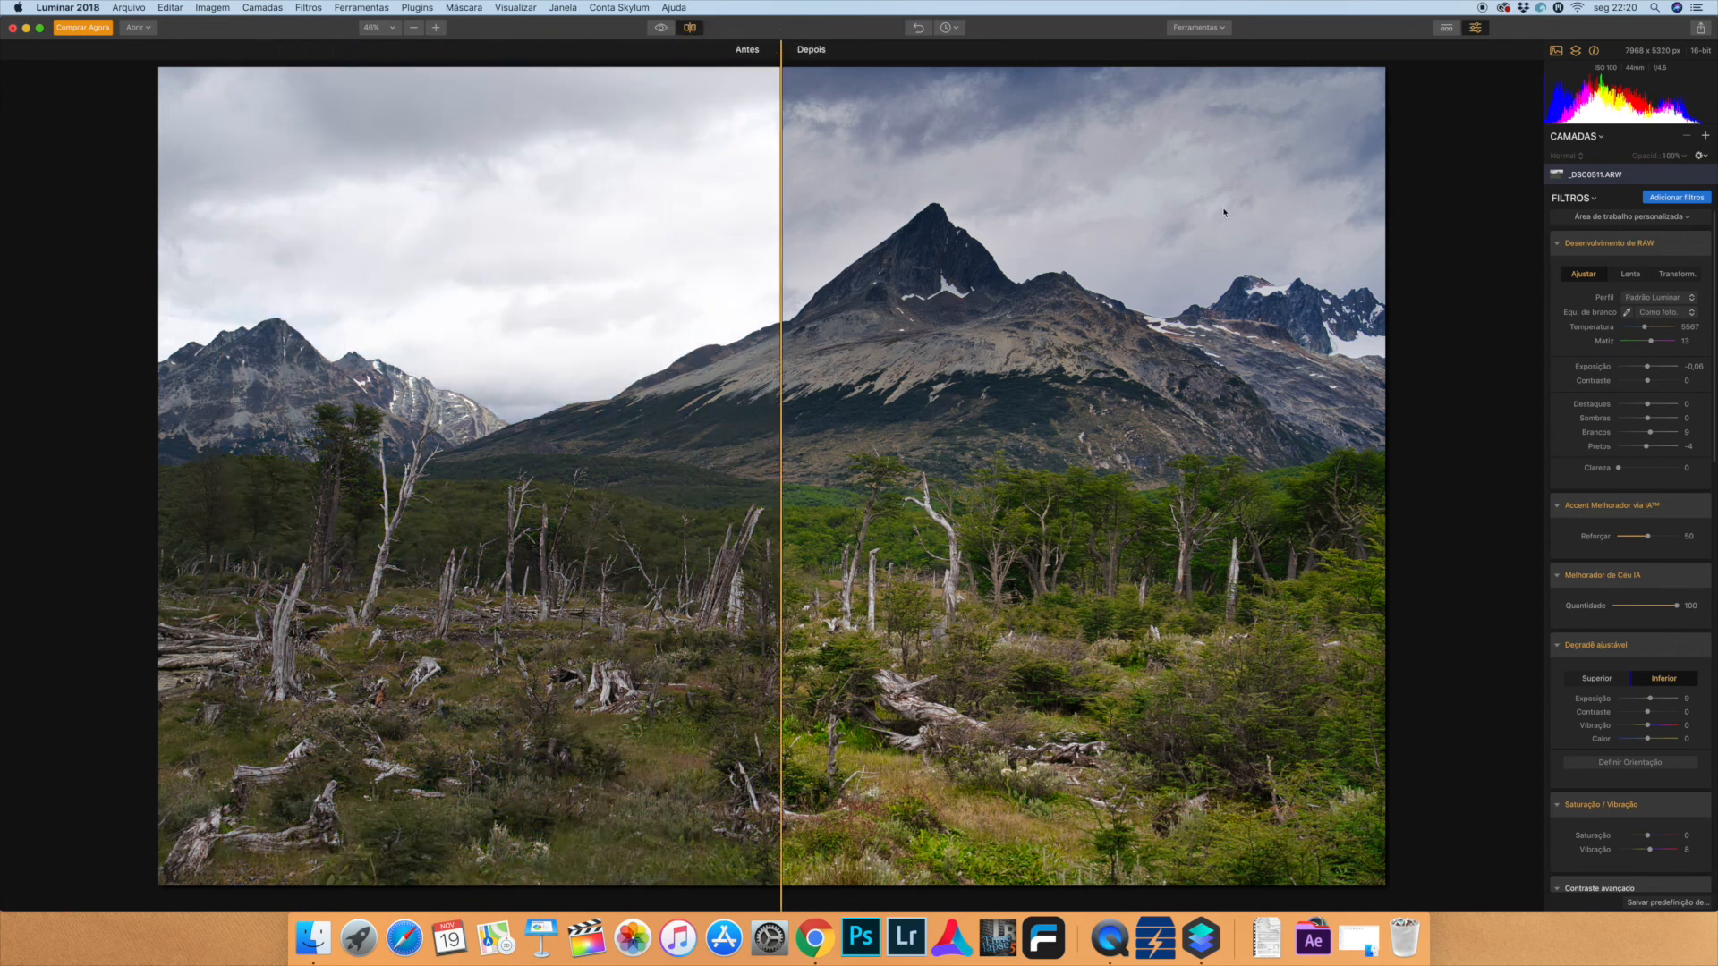